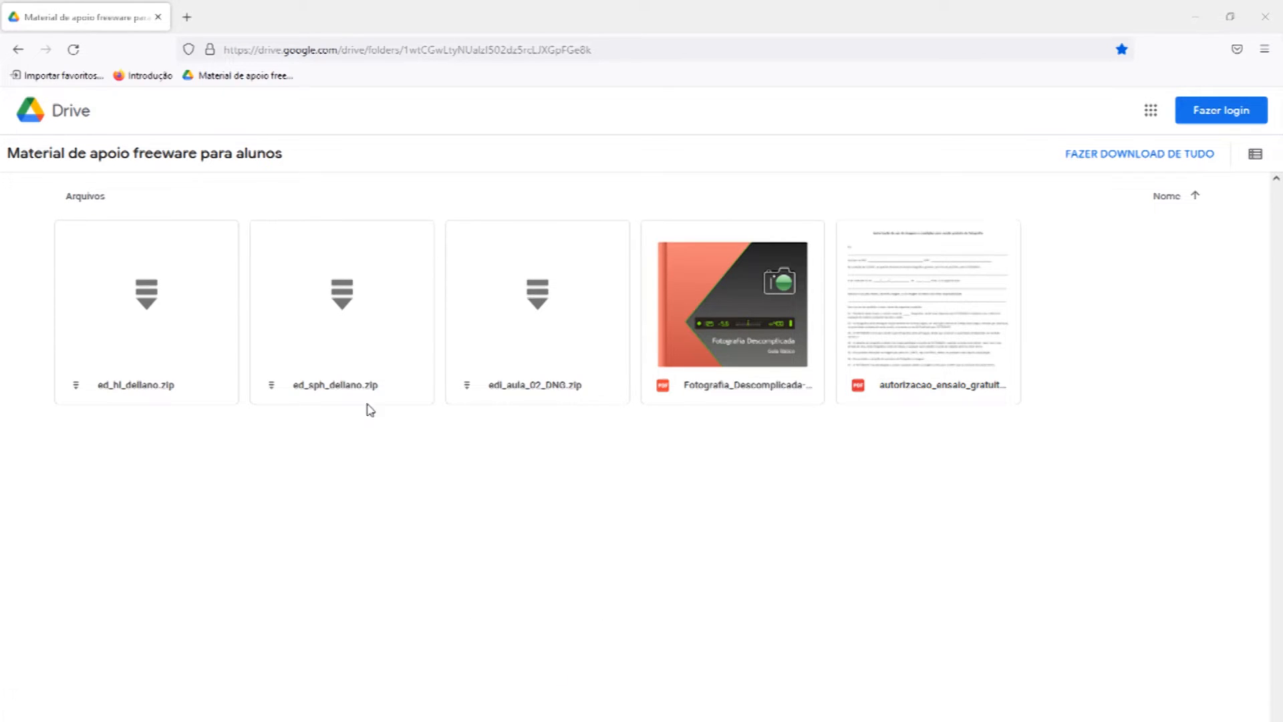
mouse_move(355, 314)
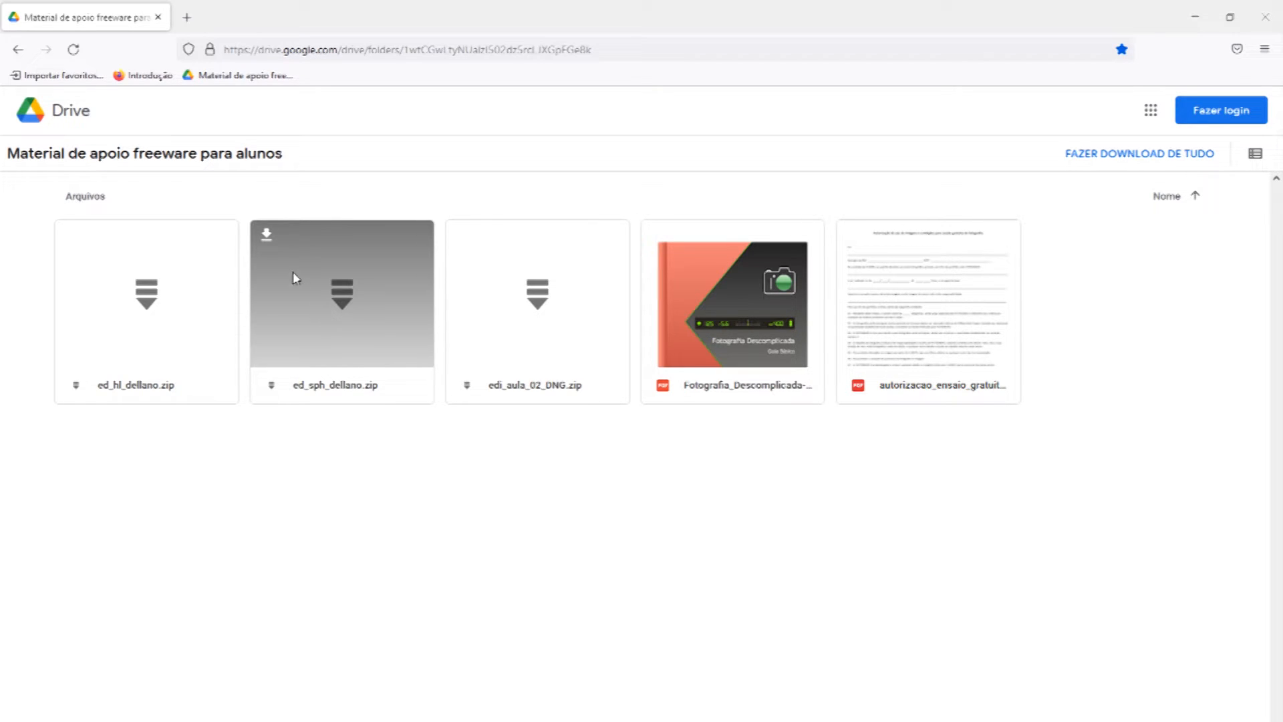
left_click(267, 238)
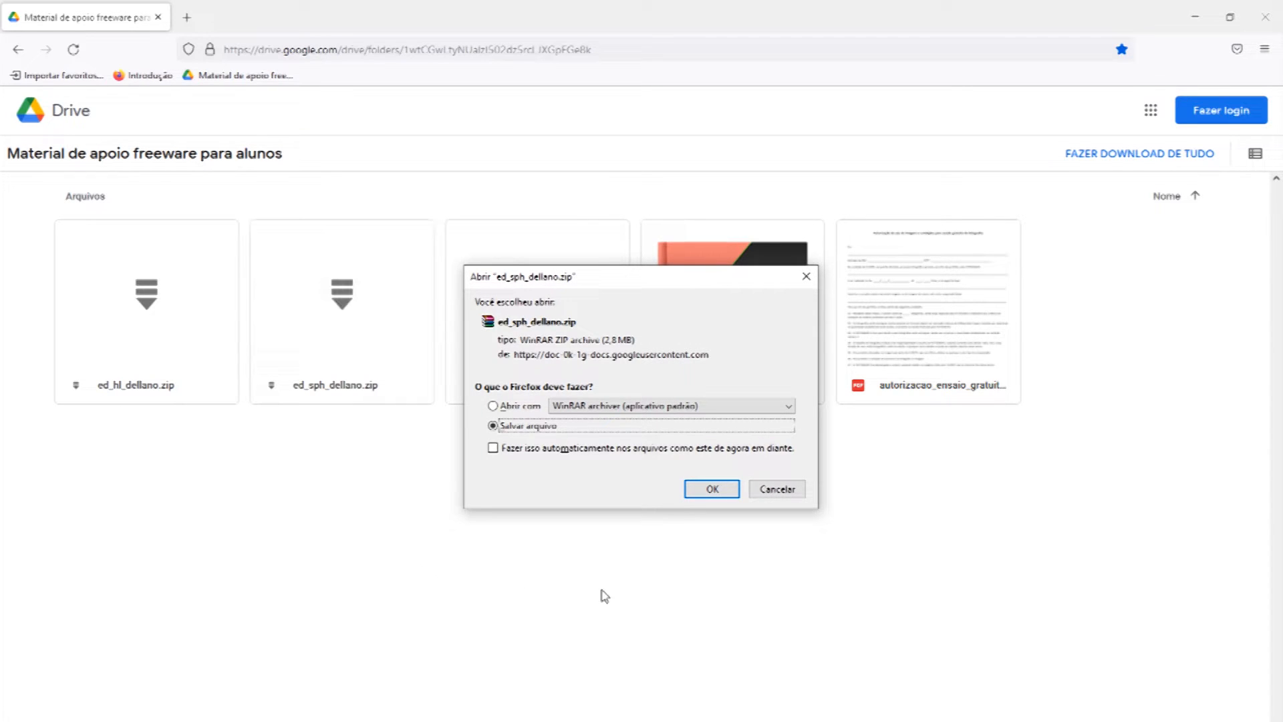
left_click(711, 489)
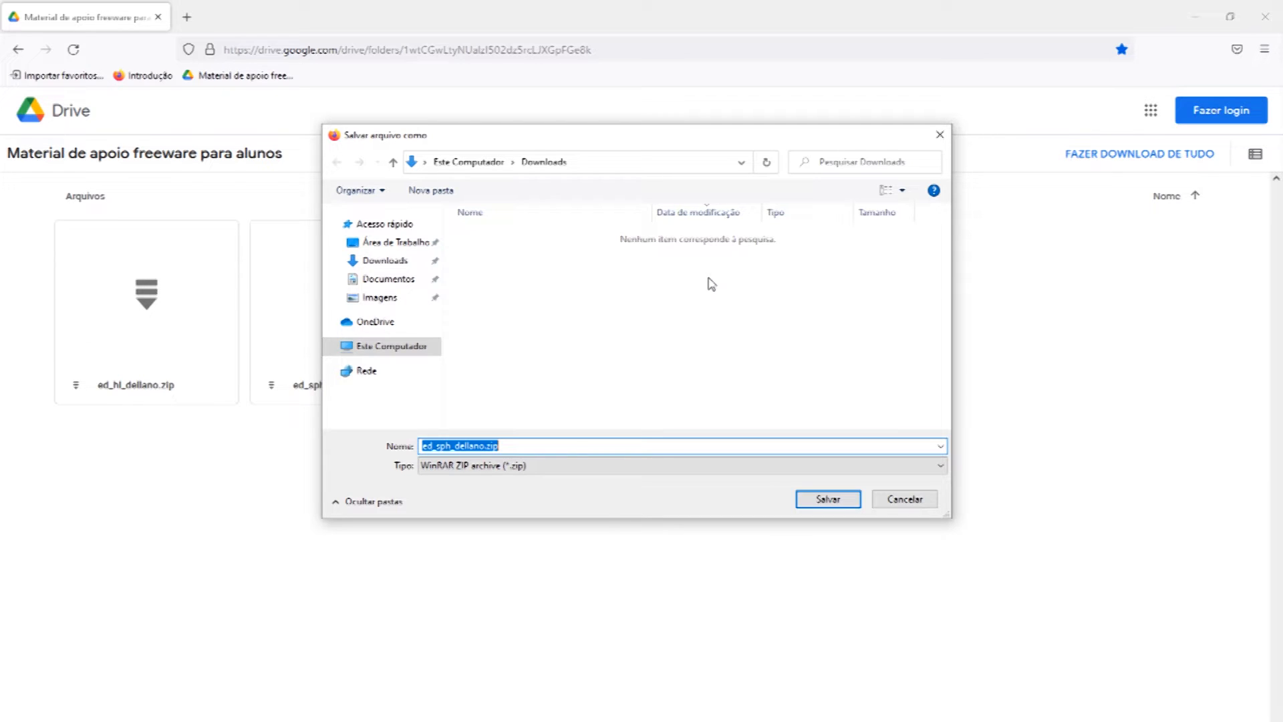
left_click(905, 499)
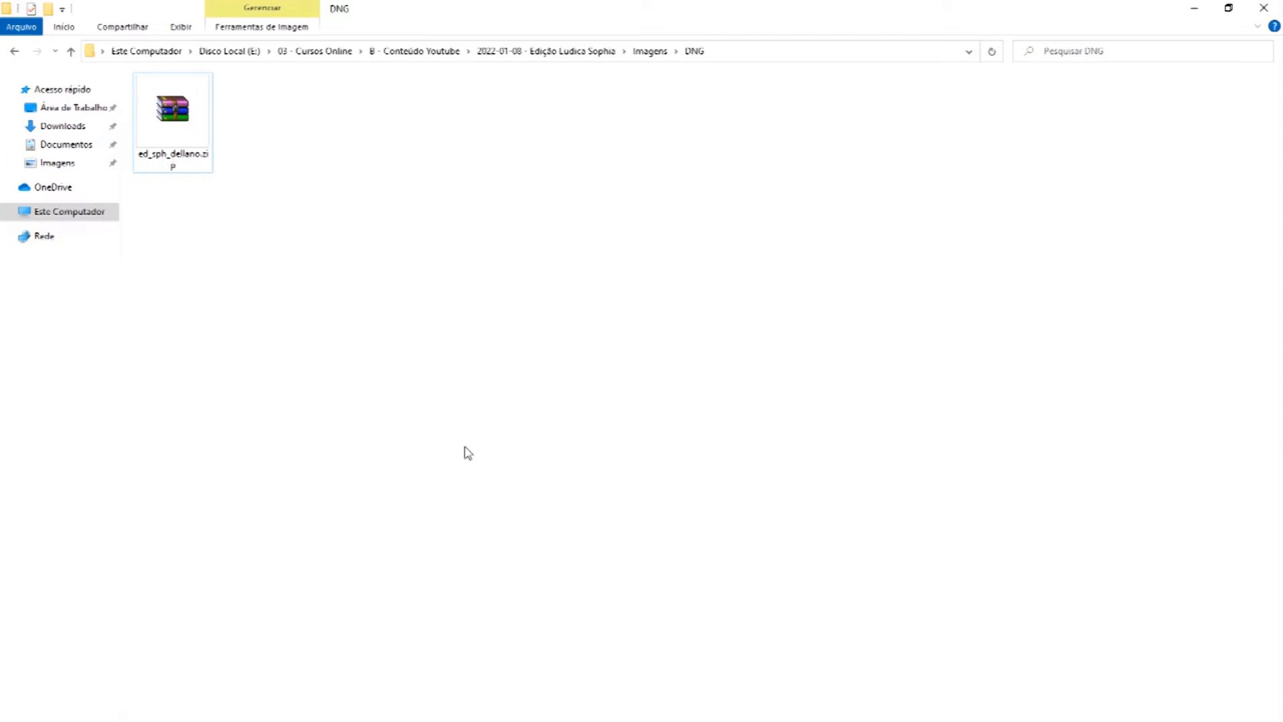
- Extract ed_sph_dellano.zip into the current DNG folder
left_click(182, 119)
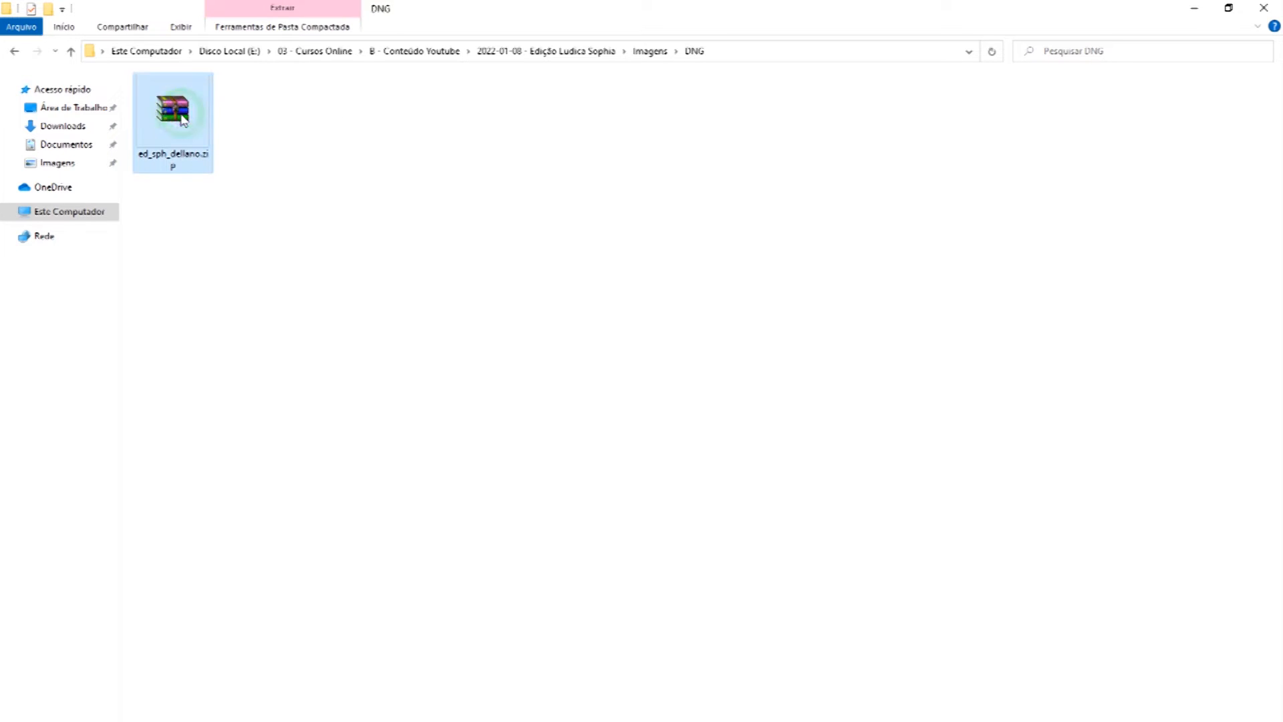
right_click(181, 120)
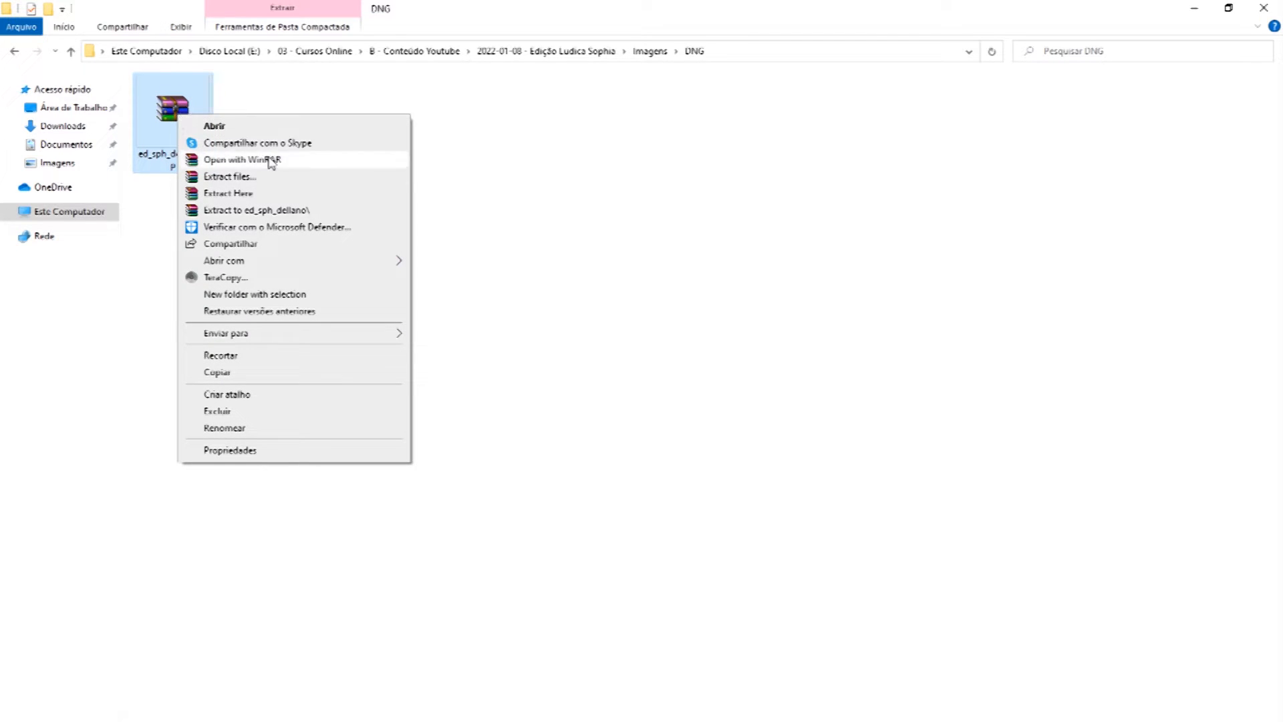
left_click(260, 194)
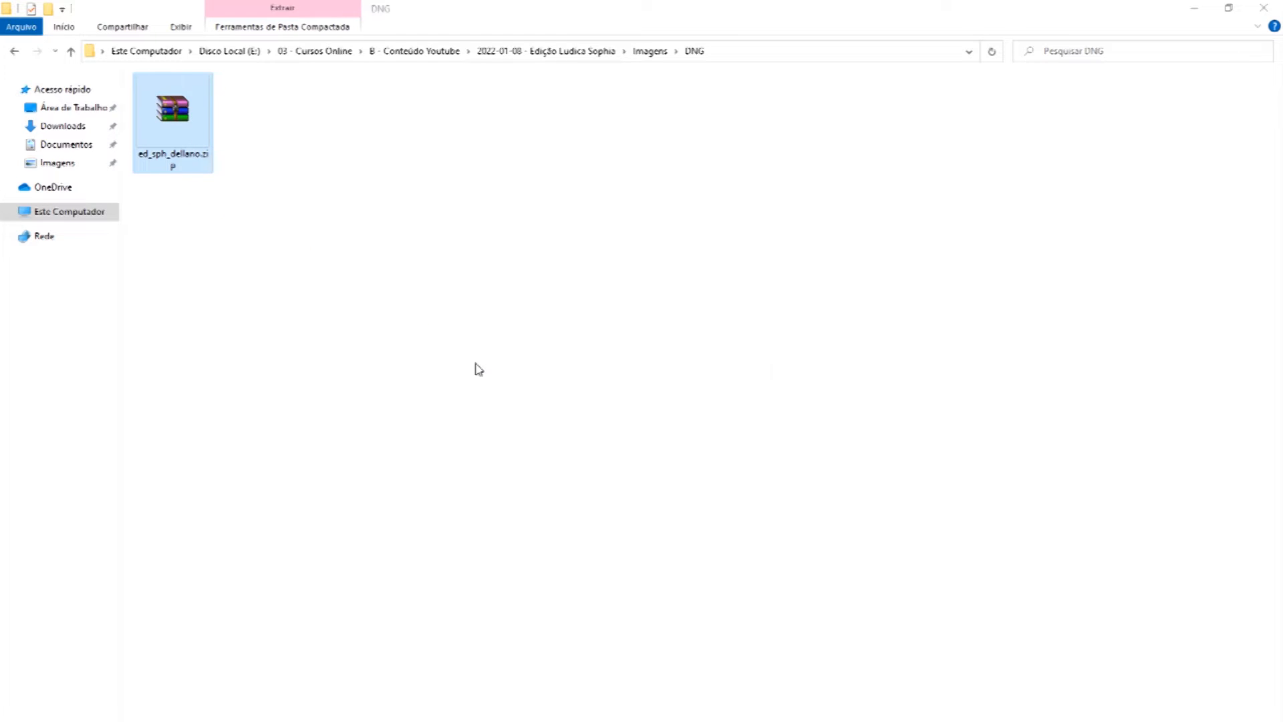
left_click(187, 110)
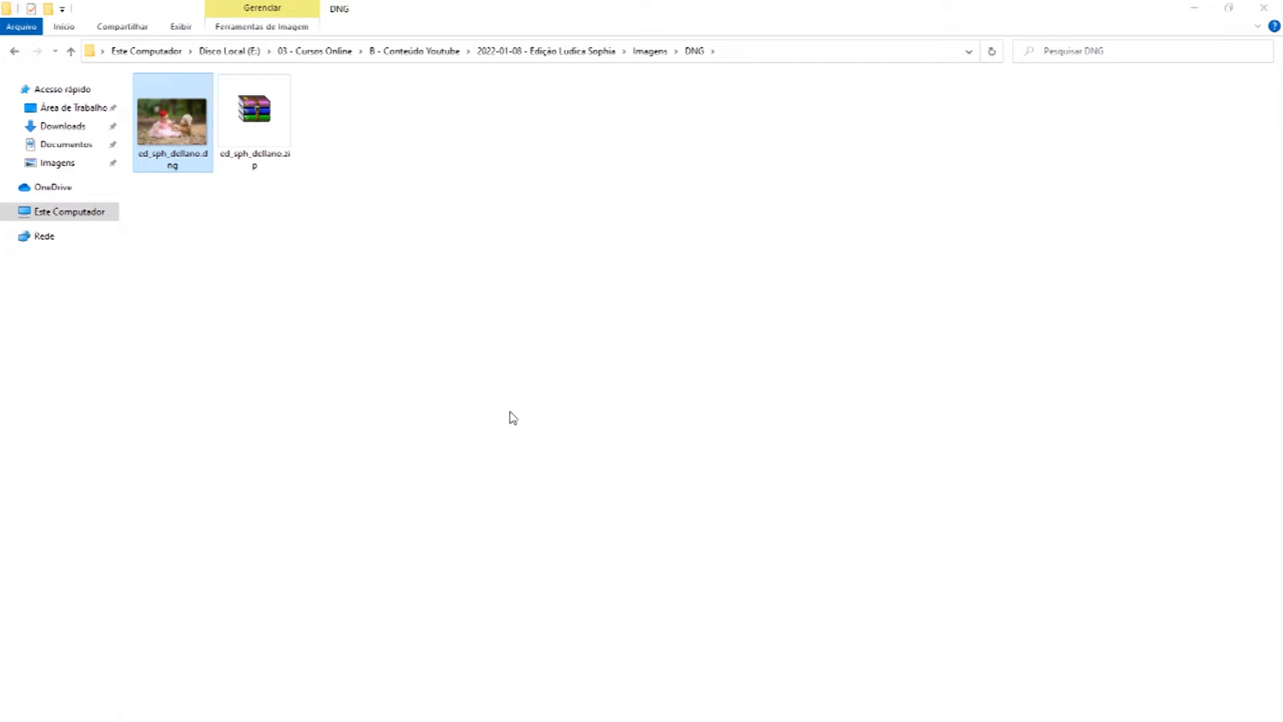
left_click(288, 332)
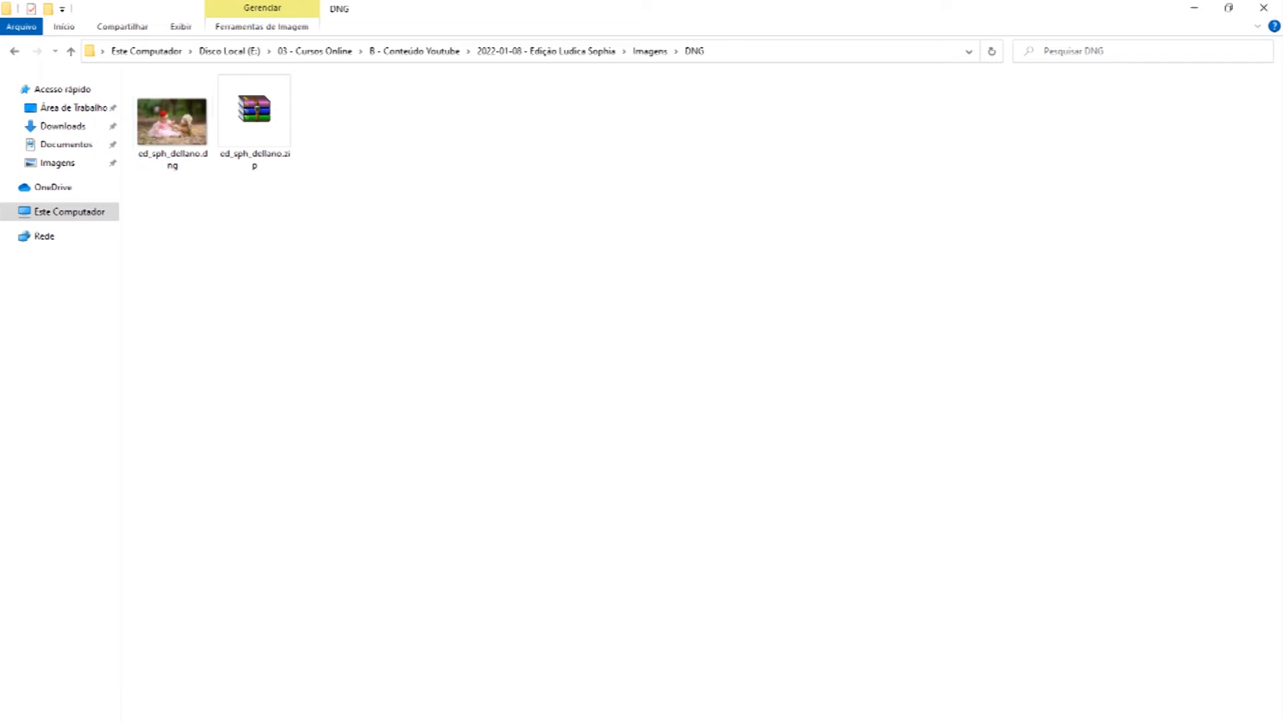
- Switch to Photoshop by opening ed_sph_dellano.dng from the DNG folder in Camera Raw and go to the Basic settings
left_click_drag(168, 134, 620, 469)
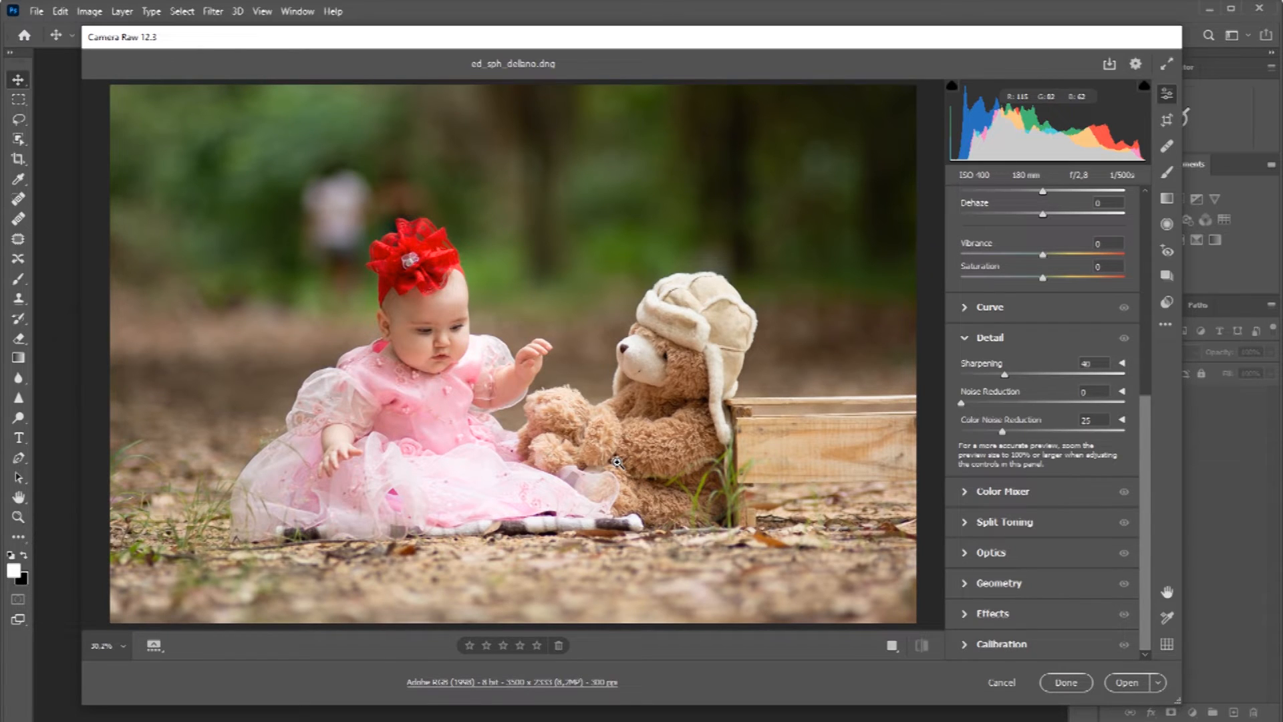
scroll(1146, 486, "up", 10)
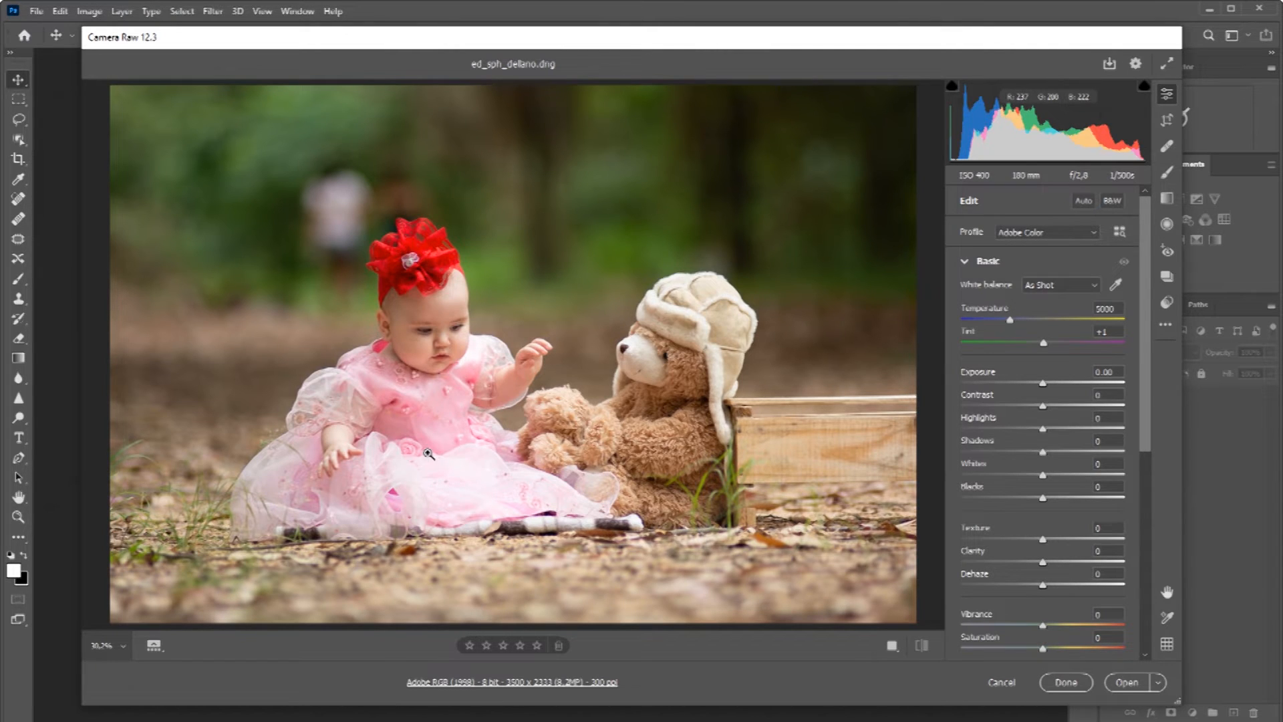
- Inspect the bright dress fabric at 200% and reduce Highlights to -100 for the whole photo
left_click(426, 479)
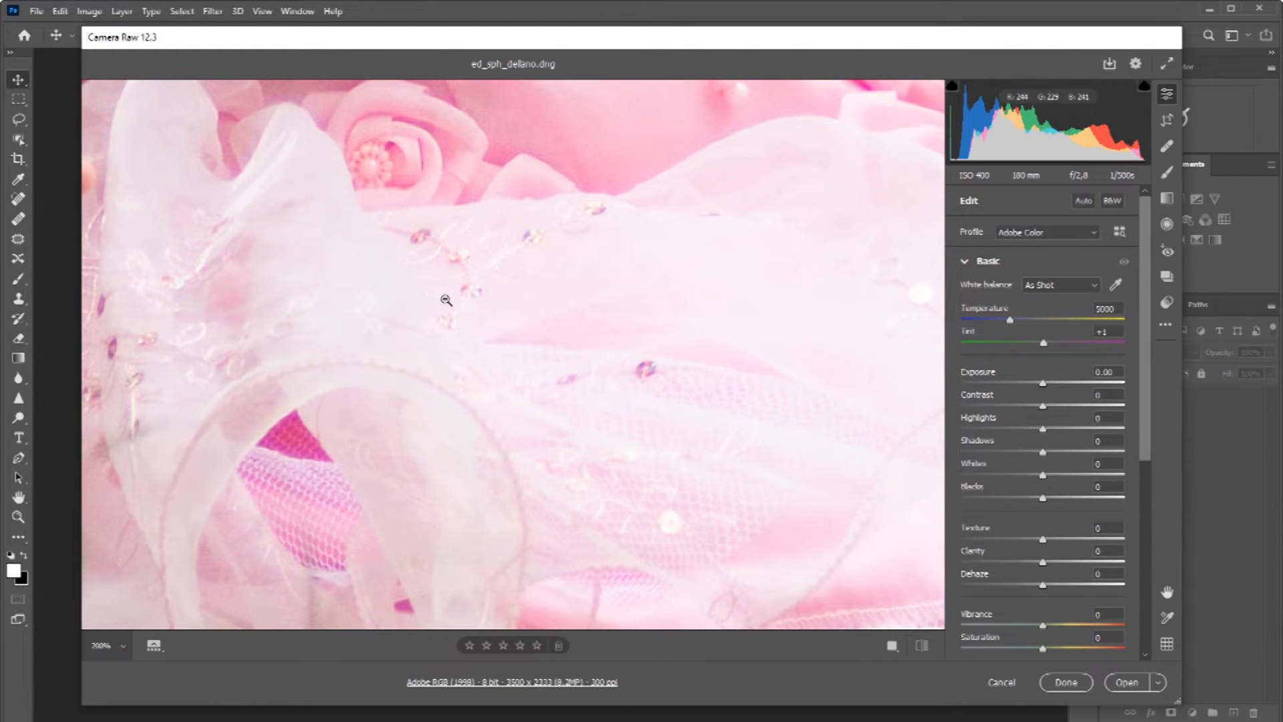
left_click(546, 315, "alt")
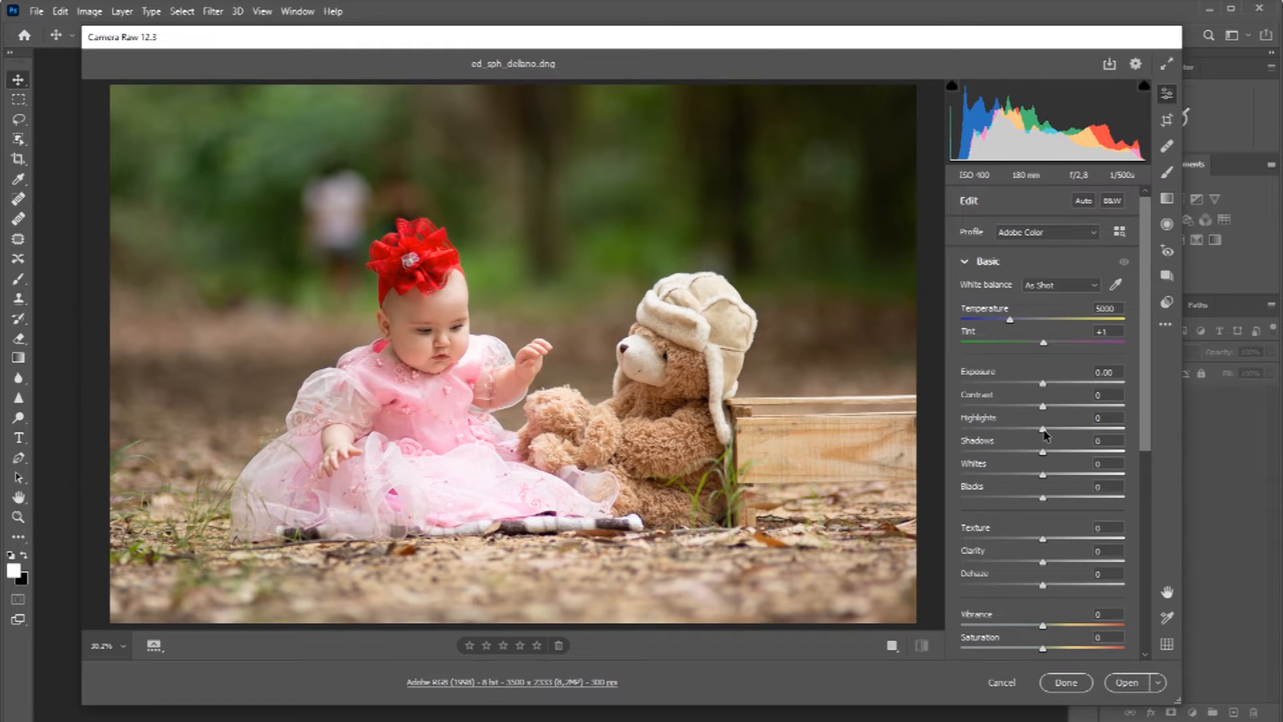
left_click_drag(1043, 428, 959, 431)
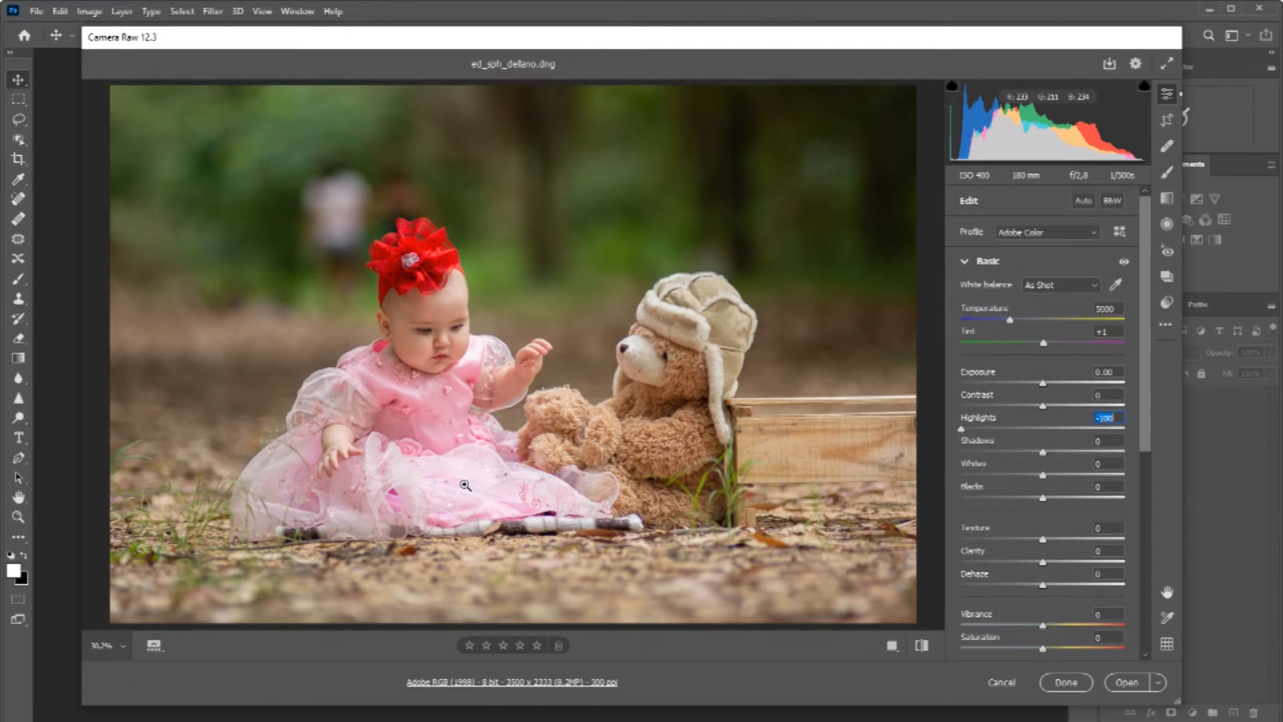
- Set Noise Reduction to 10 while checking the baby's face, and open the developed photo in Photoshop for editing
left_click(442, 327)
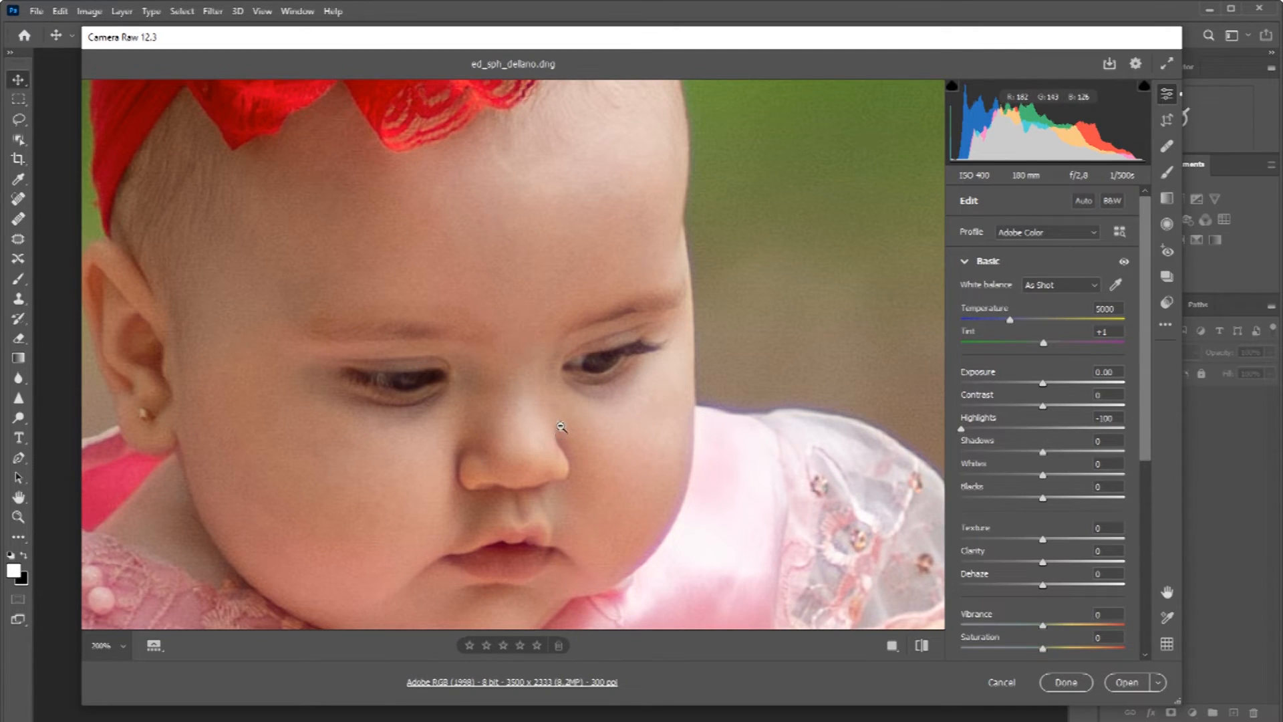
left_click_drag(1145, 319, 1134, 459)
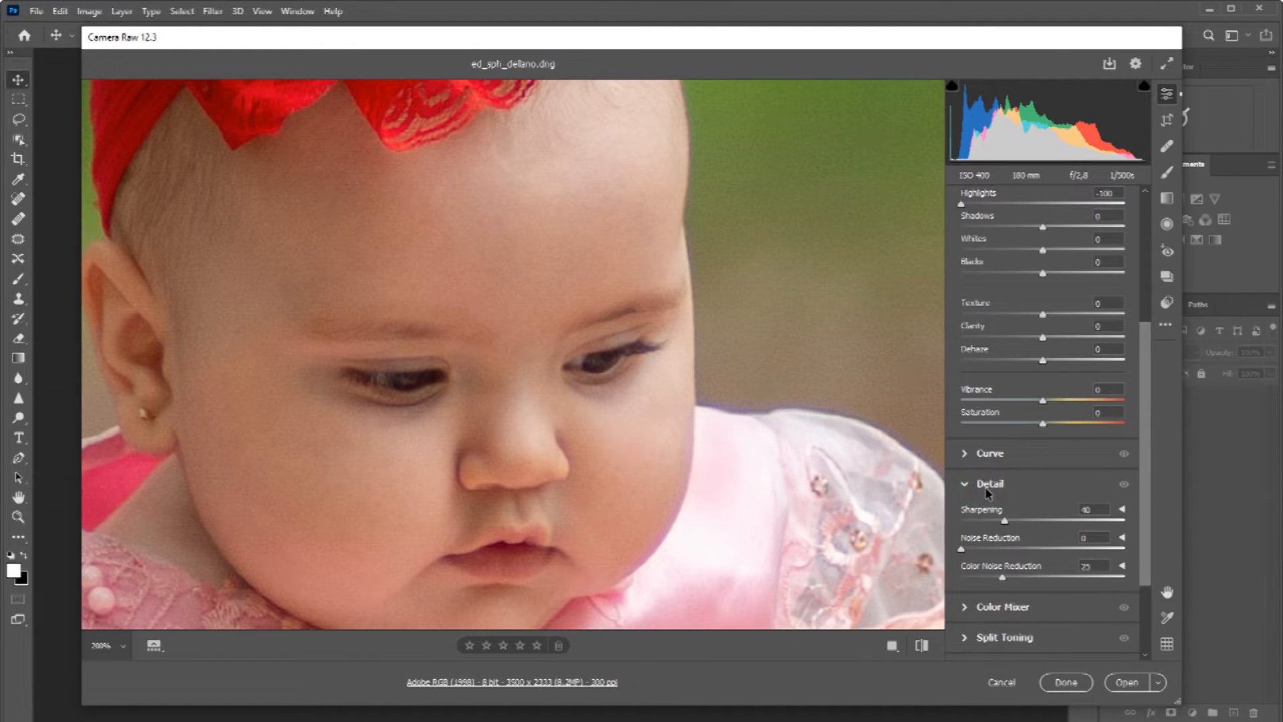
left_click(991, 487)
left_click(988, 488)
left_click_drag(1145, 395, 1145, 439)
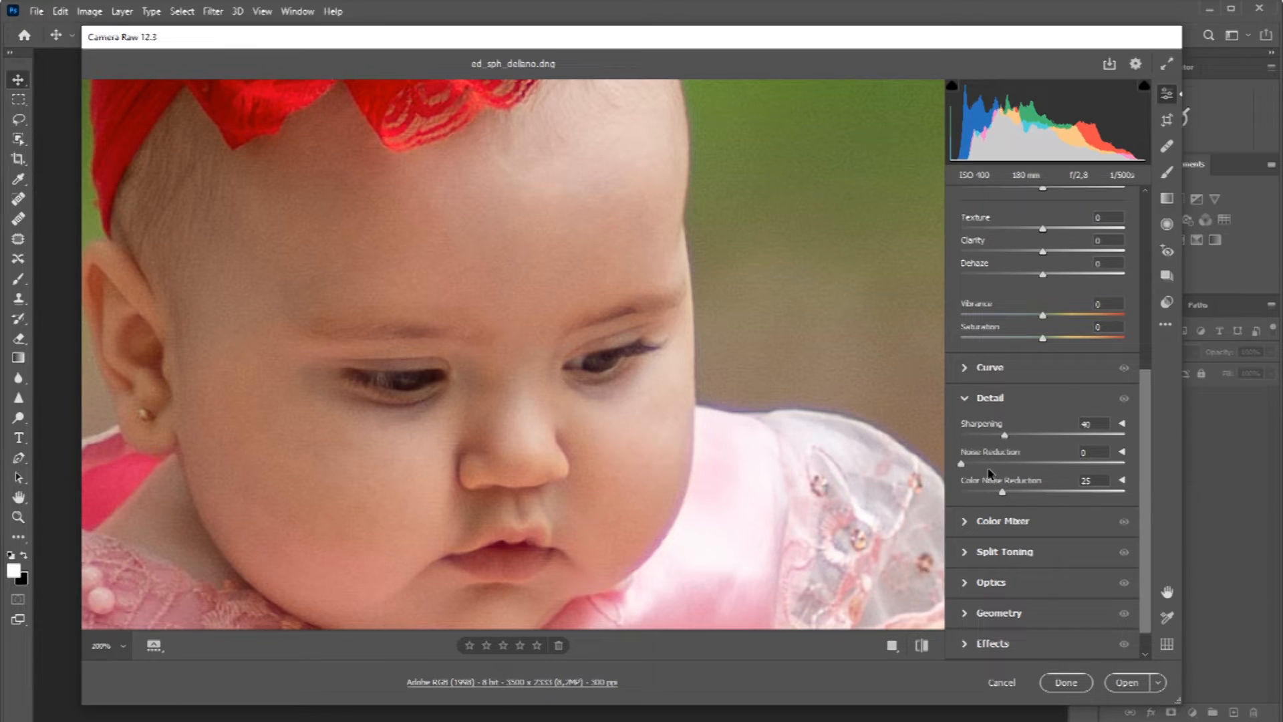
left_click(1086, 452)
type("10")
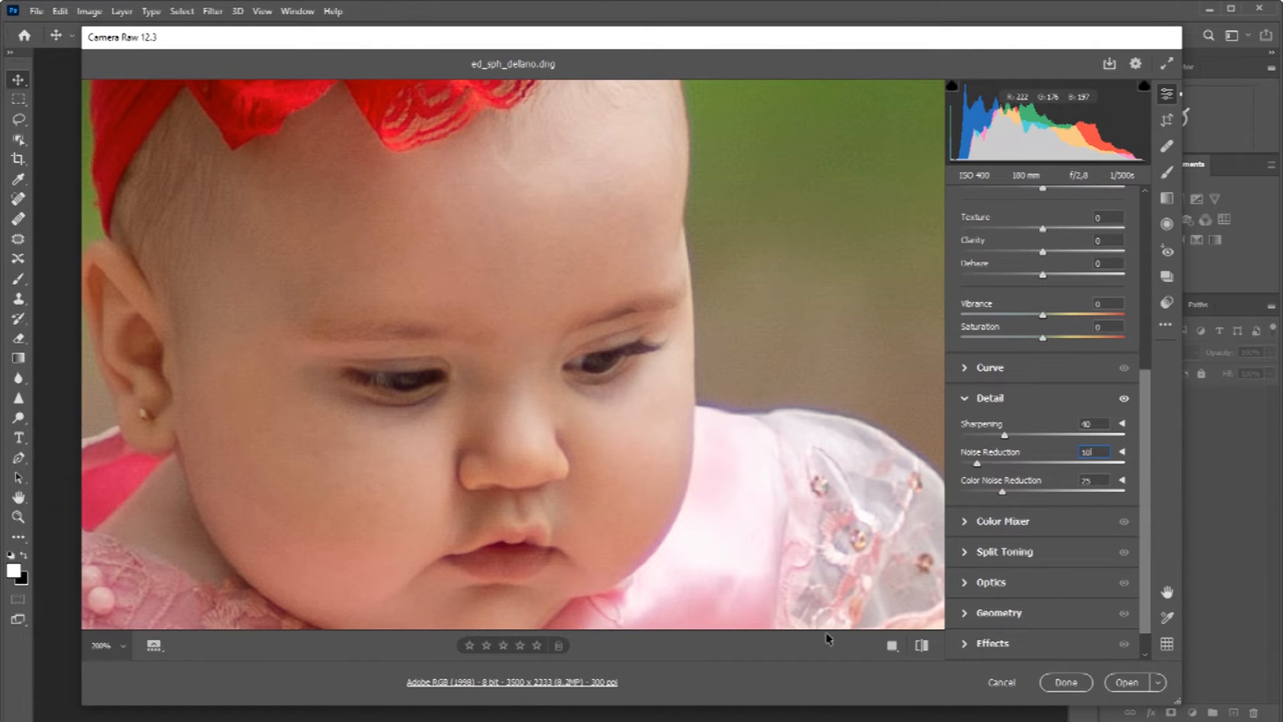
left_click(1129, 683)
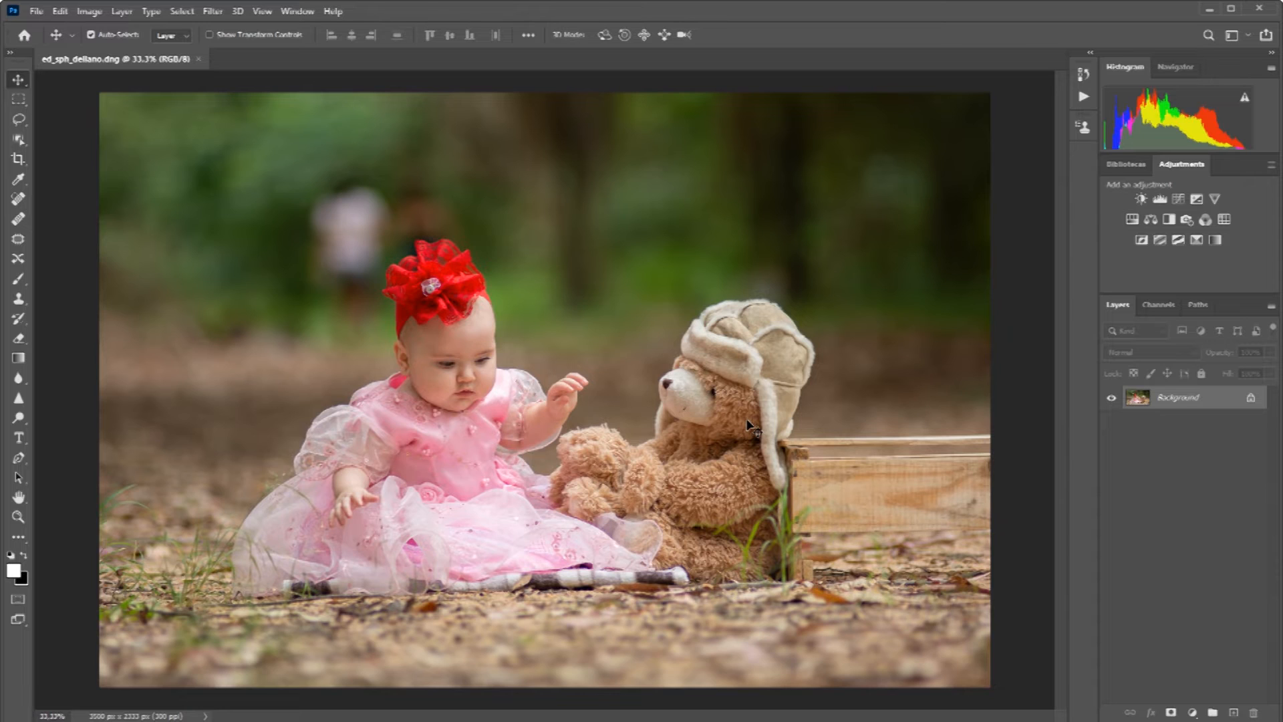
- Duplicate the Background layer and hide the original, ready for Clone Stamp retouching
key("s")
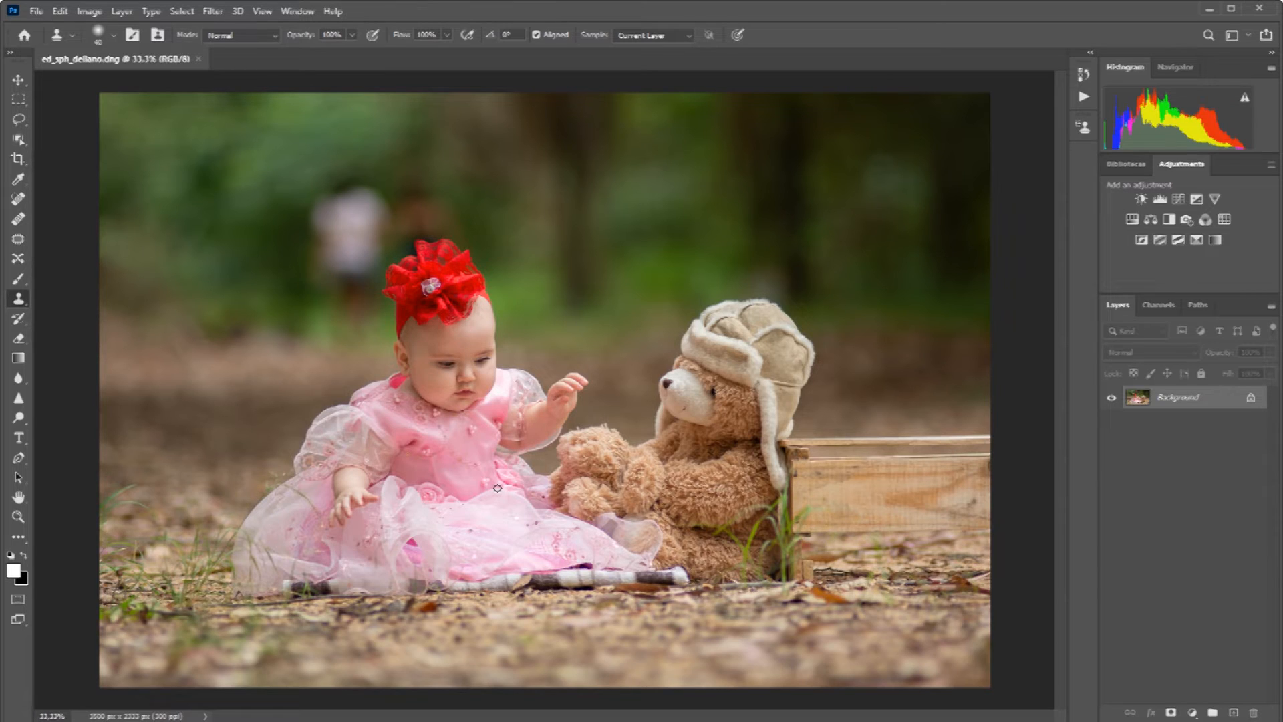
key("ctrl+j")
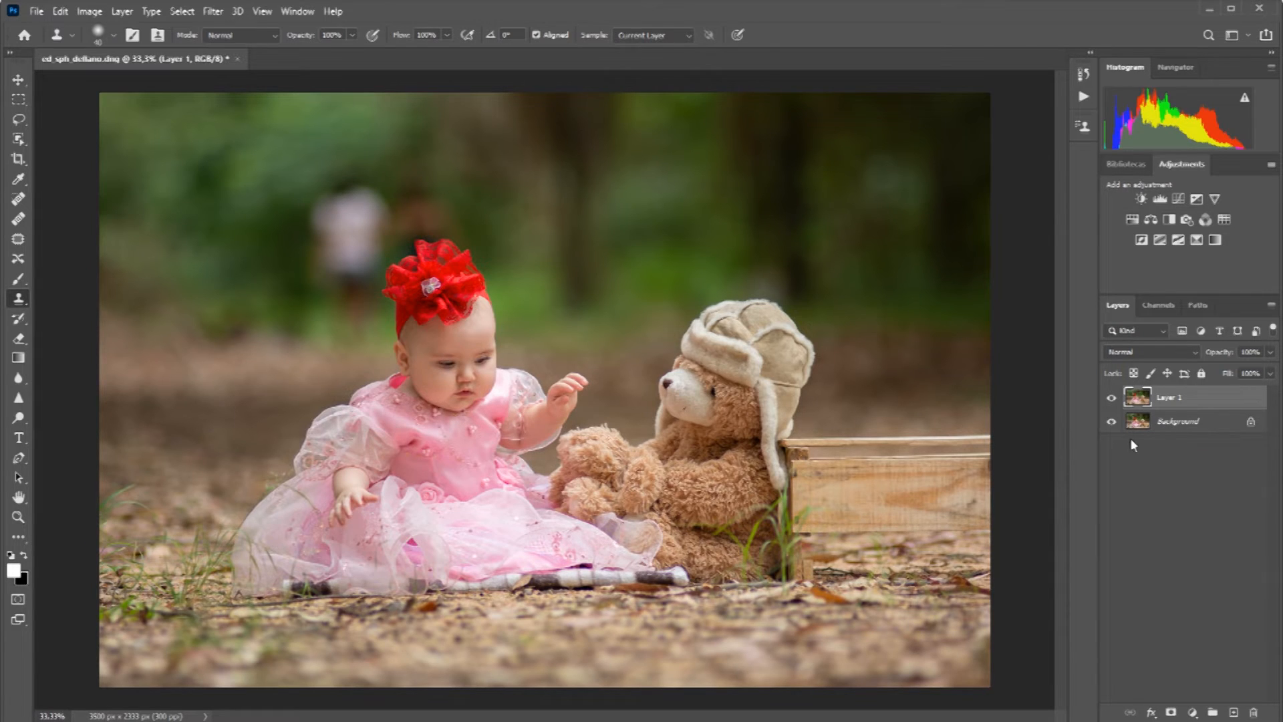
left_click(1111, 422)
- Clone clean wood over the grass blades covering the near end of the crate's front board
key("z")
left_click_drag(660, 450, 862, 621)
key("s")
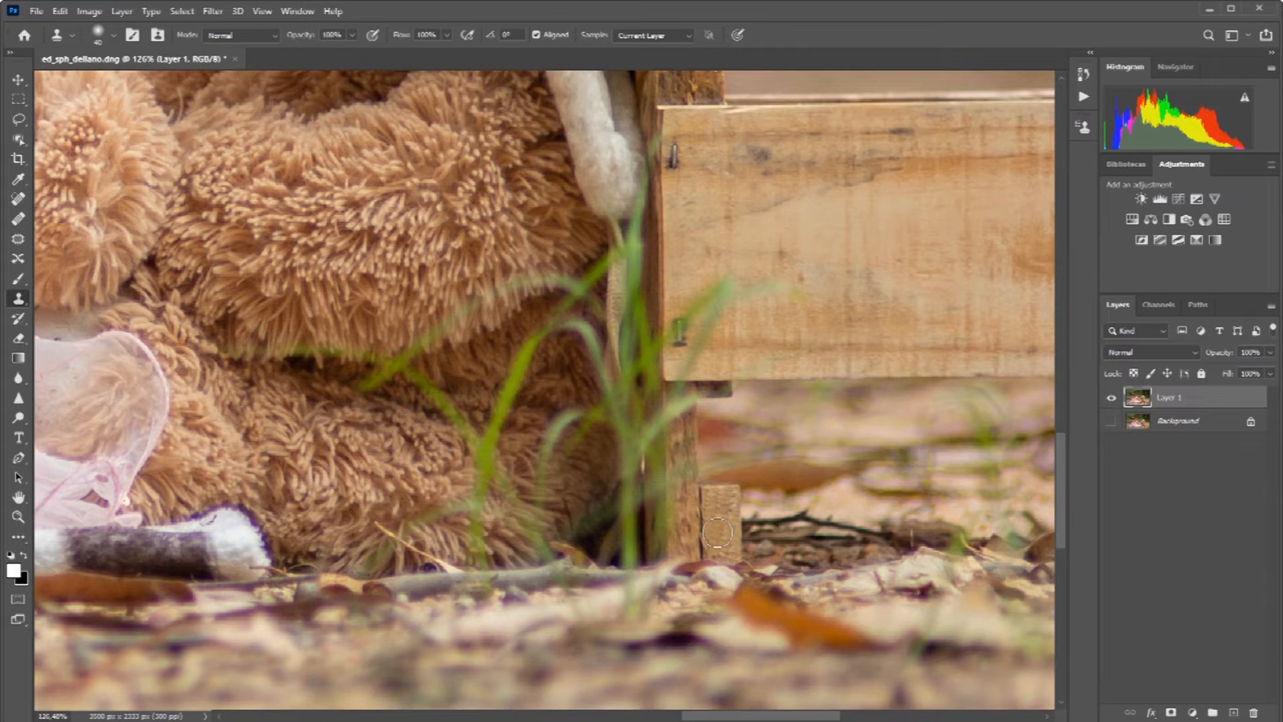
left_click(701, 234, "alt")
mouse_move(718, 283)
left_mouse_down()
mouse_move(774, 289)
mouse_move(707, 303)
mouse_move(703, 274)
left_mouse_up()
left_click(719, 298)
left_click(715, 304)
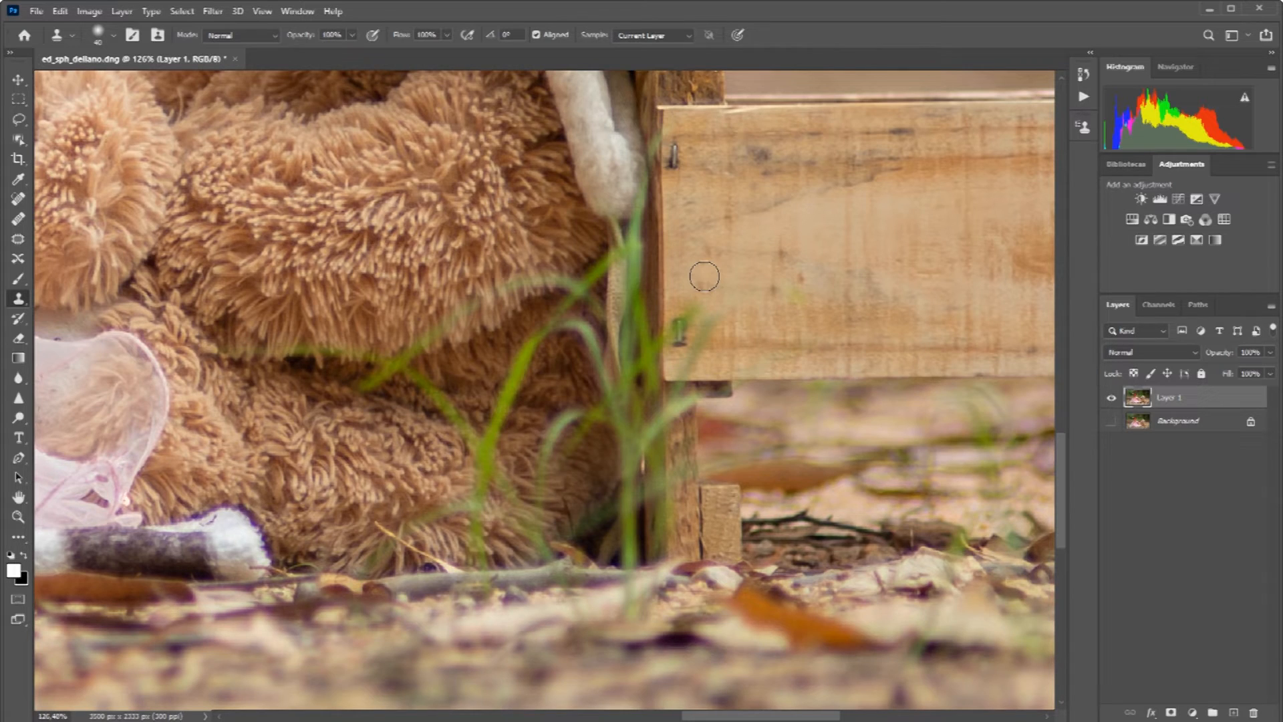
left_click(690, 268, "alt")
left_click_drag(689, 318, 695, 353)
- Clone matching wood over the grass in front of the crate's lower post, beneath the board
left_click(715, 379, "alt")
left_click(680, 475)
left_click(676, 439, "alt")
left_click_drag(681, 399, 682, 409)
left_click_drag(679, 453, 680, 466)
- Clone teddy bear fur over the grass blades along the dark crease between its upper and lower body
left_click(391, 328, "alt")
mouse_move(411, 350)
left_mouse_down()
mouse_move(446, 281)
mouse_move(568, 277)
mouse_move(604, 259)
left_mouse_up()
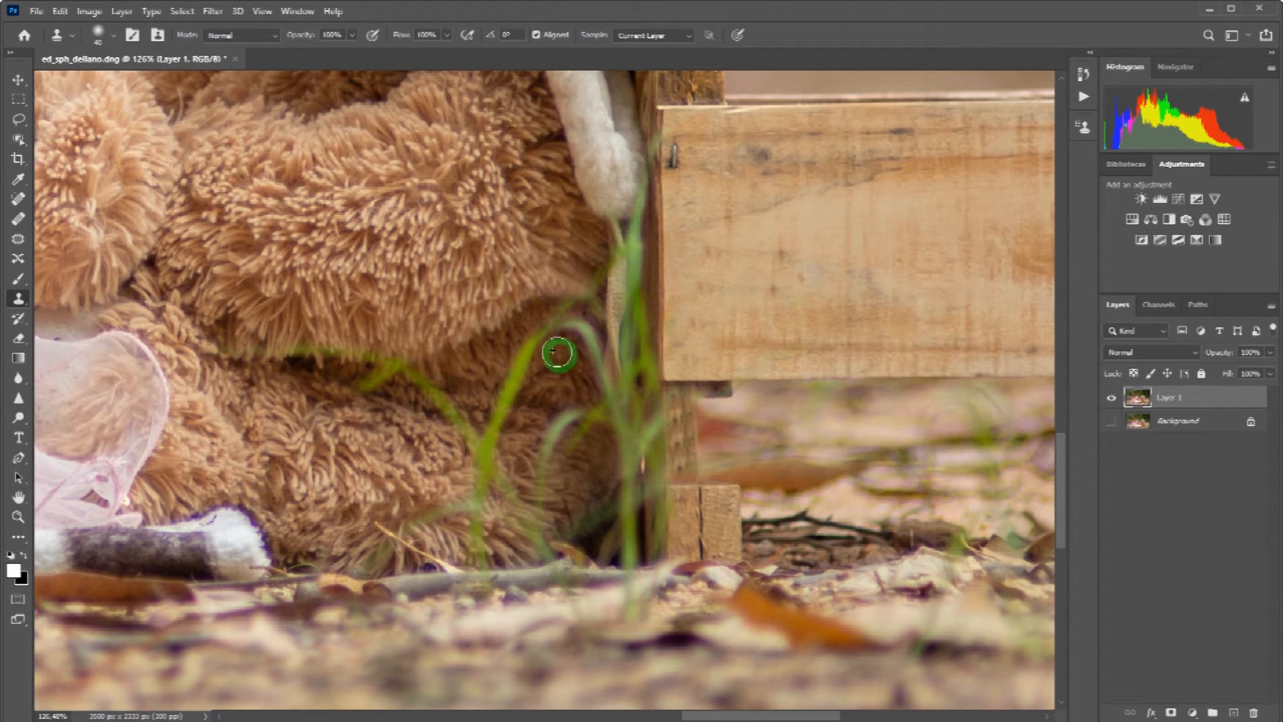
left_click(482, 375, "alt")
left_click_drag(518, 376, 533, 349)
mouse_move(503, 405)
left_mouse_down()
mouse_move(442, 396)
mouse_move(460, 429)
left_mouse_up()
left_click_drag(390, 365, 376, 382)
left_click(278, 328, "alt")
left_click_drag(280, 350, 377, 367)
left_click(247, 352)
- Clone fur over the long grass blades crossing the bear's lower body beside the crate
left_click(435, 494, "alt")
mouse_move(400, 522)
left_mouse_down()
mouse_move(481, 482)
mouse_move(483, 463)
mouse_move(466, 509)
mouse_move(509, 499)
mouse_move(519, 424)
mouse_move(516, 457)
left_mouse_up()
left_click(516, 457, "alt")
left_click_drag(536, 519, 542, 548)
mouse_move(572, 422)
left_mouse_down()
mouse_move(586, 430)
mouse_move(583, 466)
left_mouse_up()
left_click(516, 350, "alt")
left_click_drag(592, 359, 568, 304)
left_click_drag(611, 253, 597, 289)
left_click_drag(596, 383, 627, 491)
- Clone ground texture over the base of the grass tuft where the bear meets the crate post
left_click(601, 616, "alt")
left_click_drag(629, 608, 630, 549)
left_click(570, 552, "alt")
left_click_drag(632, 543, 627, 512)
- With a smaller Clone Stamp brush, remove the thin grass blades along the edge of the crate's post
key("bracketleft")
key("bracketleft")
left_click(678, 548, "alt")
mouse_move(655, 455)
left_mouse_down()
mouse_move(649, 403)
mouse_move(648, 487)
left_mouse_up()
left_click(679, 500, "alt")
mouse_move(628, 268)
left_mouse_down()
mouse_move(589, 269)
mouse_move(639, 237)
left_mouse_up()
left_click(588, 269, "alt")
left_click(682, 522, "alt")
left_click_drag(653, 547, 656, 478)
- Enlarge the brush slightly and clone away the remaining grass in the gap between the bear and the crate
left_click(651, 258, "alt")
mouse_move(640, 298)
left_mouse_down()
mouse_move(654, 419)
mouse_move(628, 407)
left_mouse_up()
left_click(594, 365, "alt")
key("]")
left_click_drag(636, 244, 631, 321)
left_click_drag(618, 455, 607, 535)
left_click_drag(659, 471, 657, 413)
left_click(590, 573, "alt")
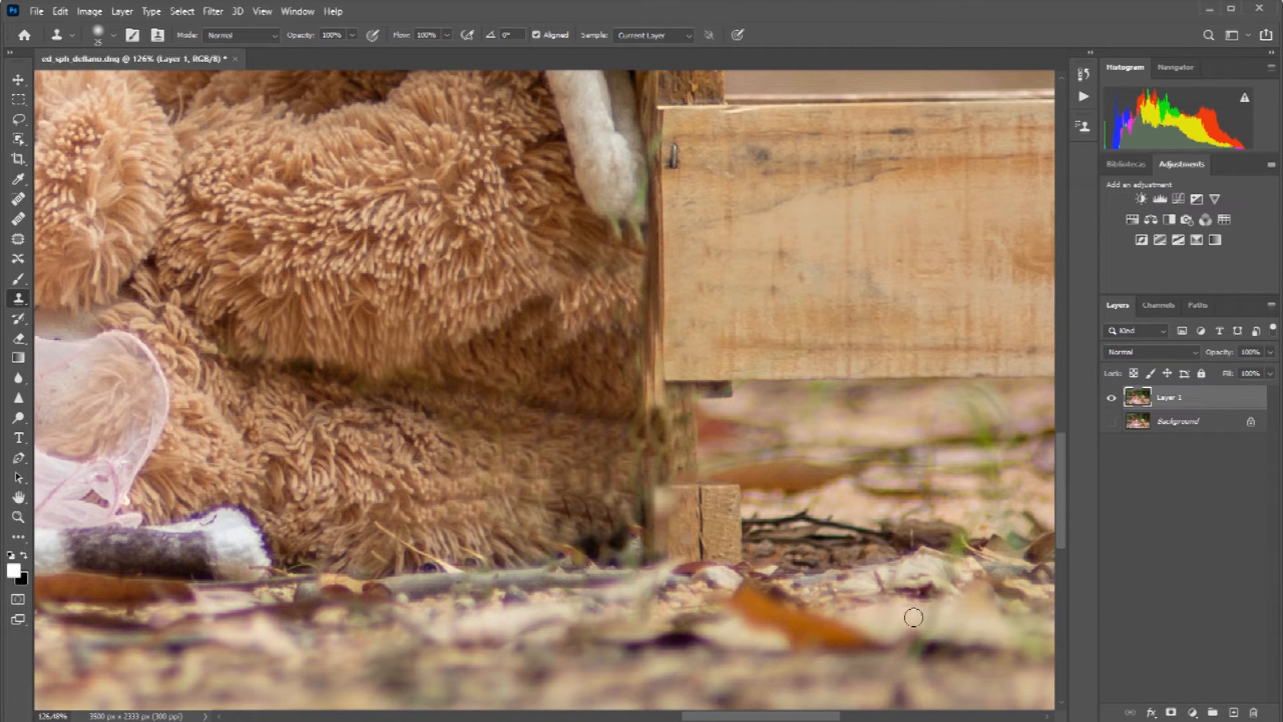
- With the Clone Stamp brush at 250, cover the green weeds on the ground beside the dress using dry ground from near the crate
key("ctrl+0")
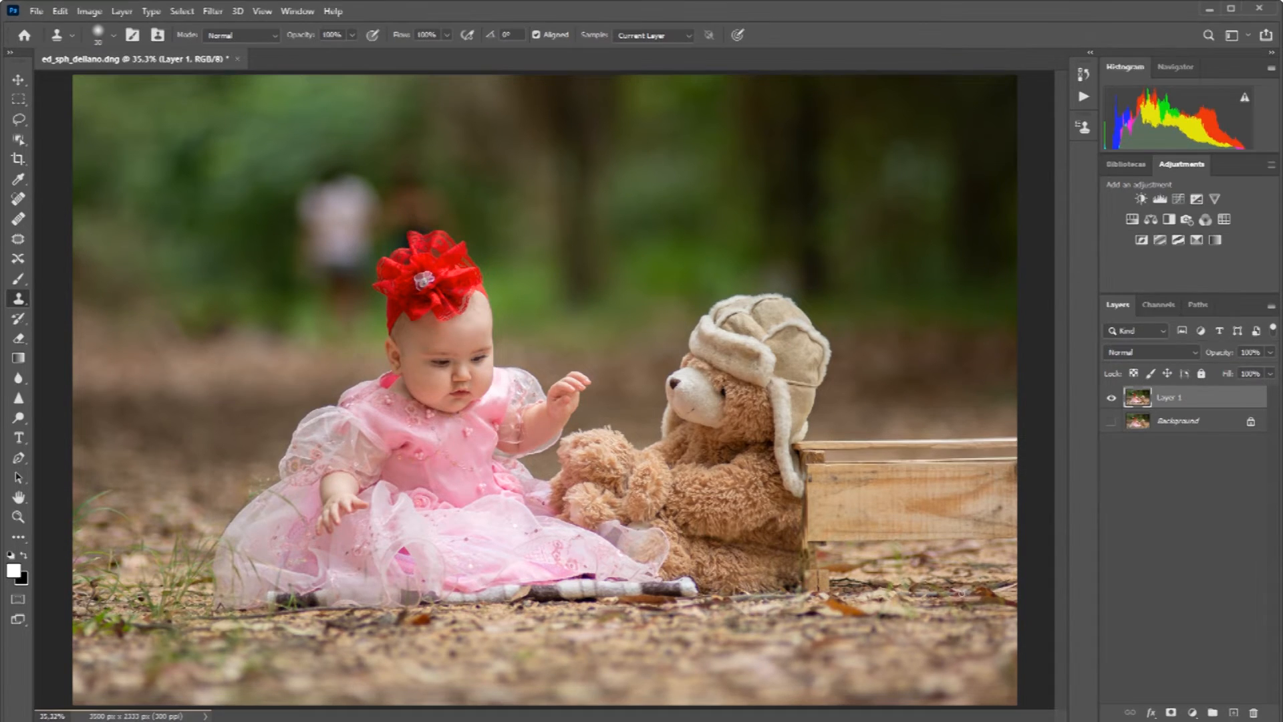
key("bracketright")
key("bracketright")
key("bracketright")
key("bracketright")
key("bracketright")
key("bracketright")
key("bracketright")
key("bracketright")
key("bracketright")
key("bracketright")
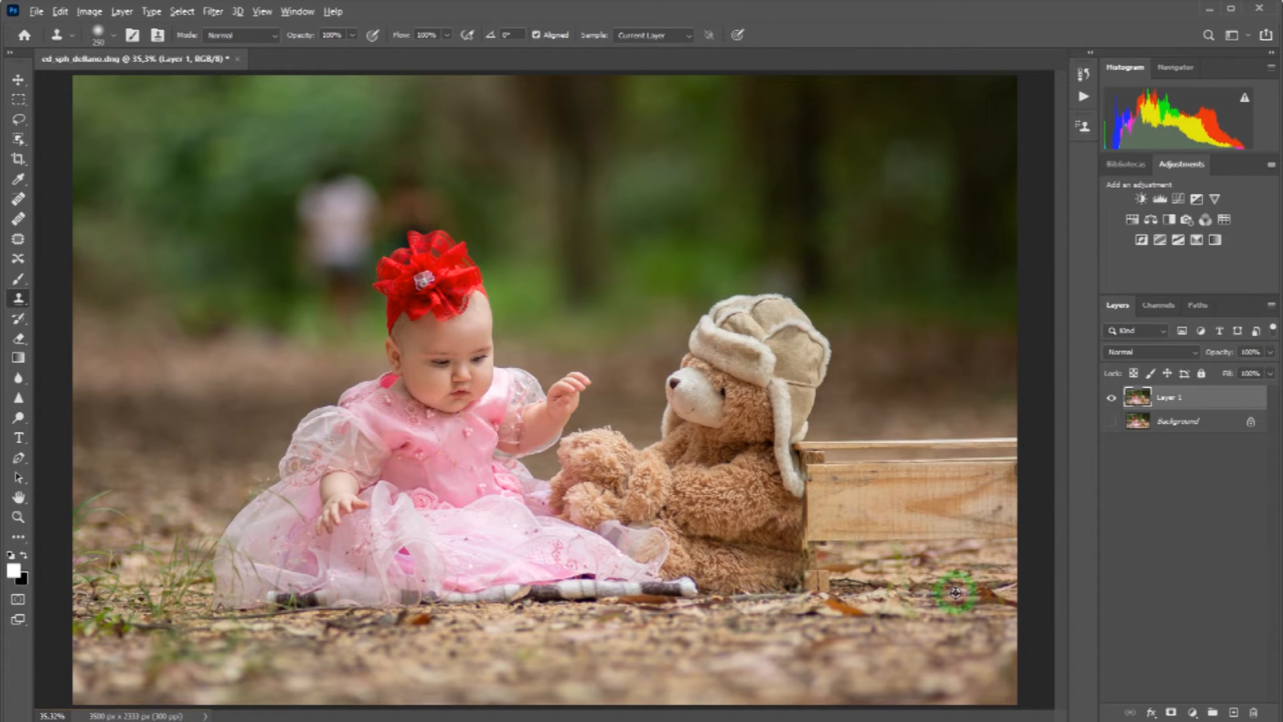
left_click(955, 593, "alt")
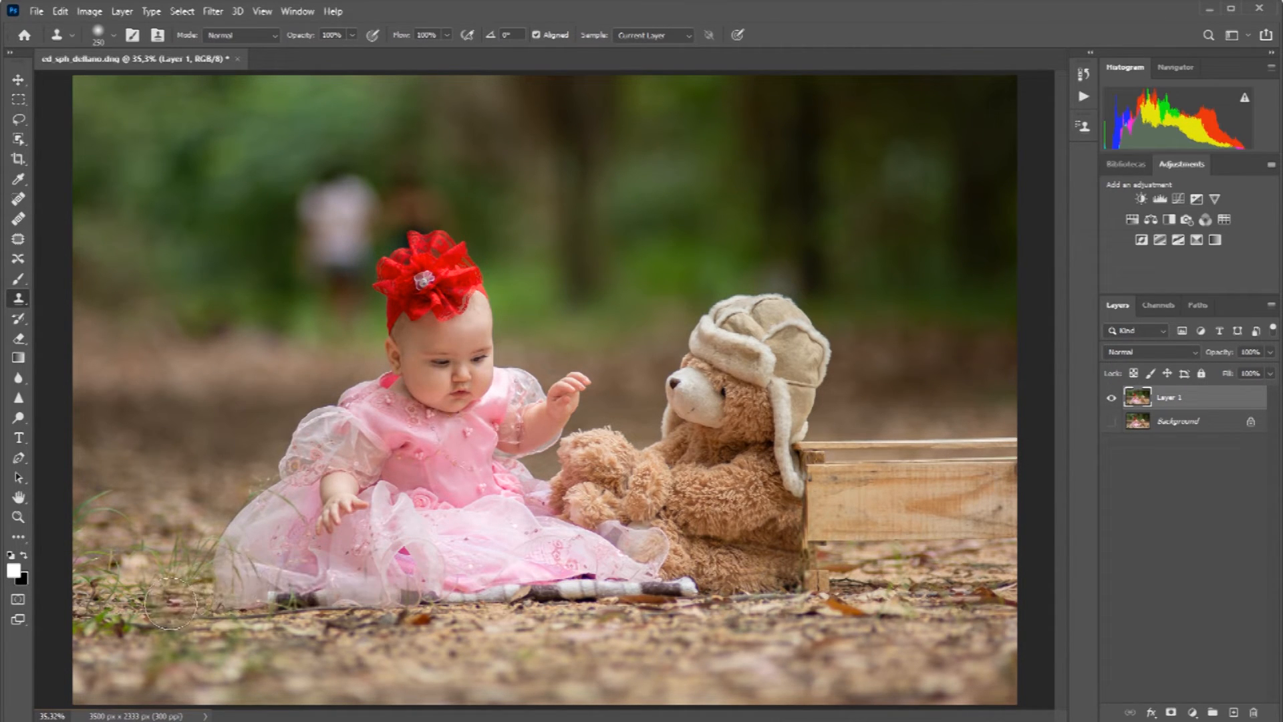
left_click_drag(170, 599, 130, 596)
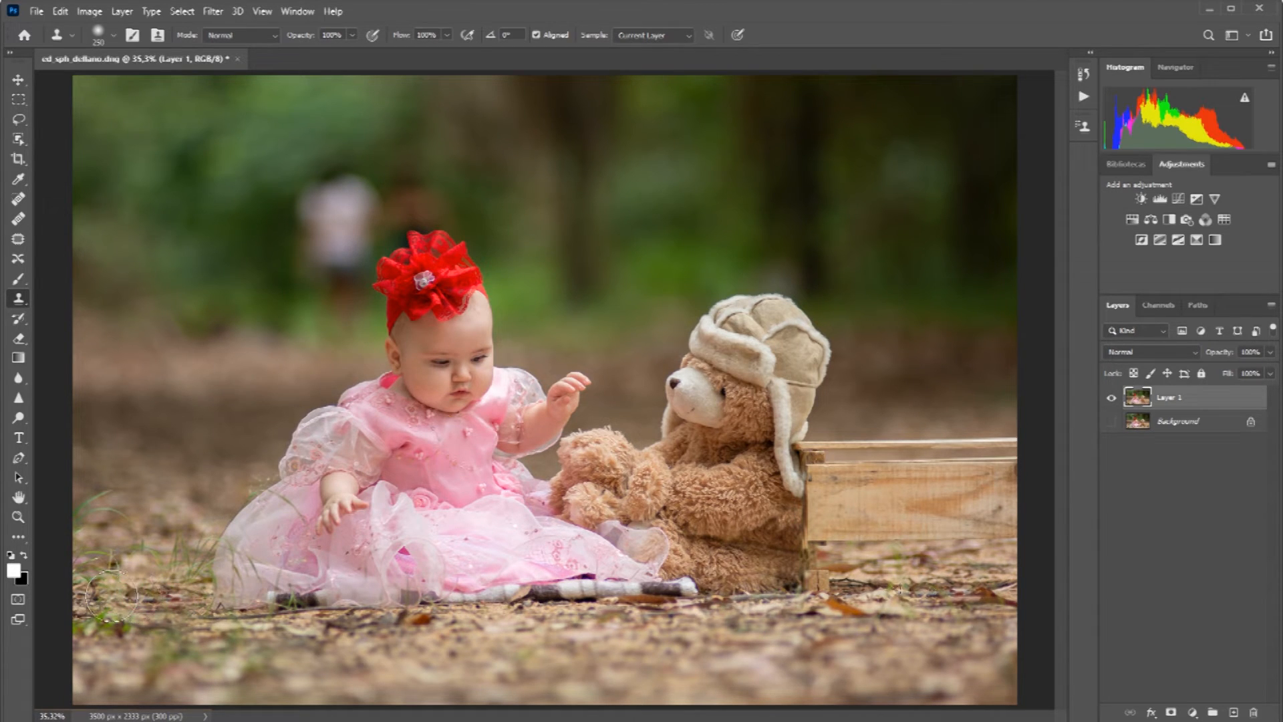
left_click(100, 593)
left_click(116, 594)
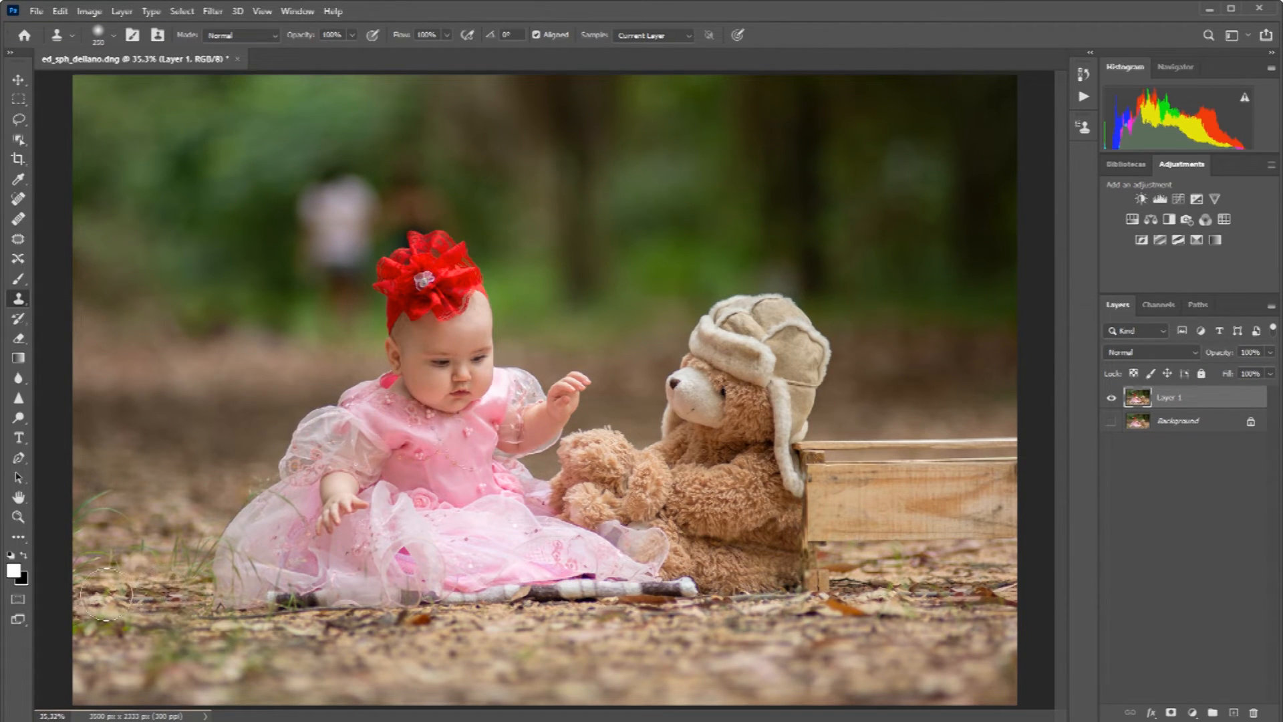
left_click(972, 590, "alt")
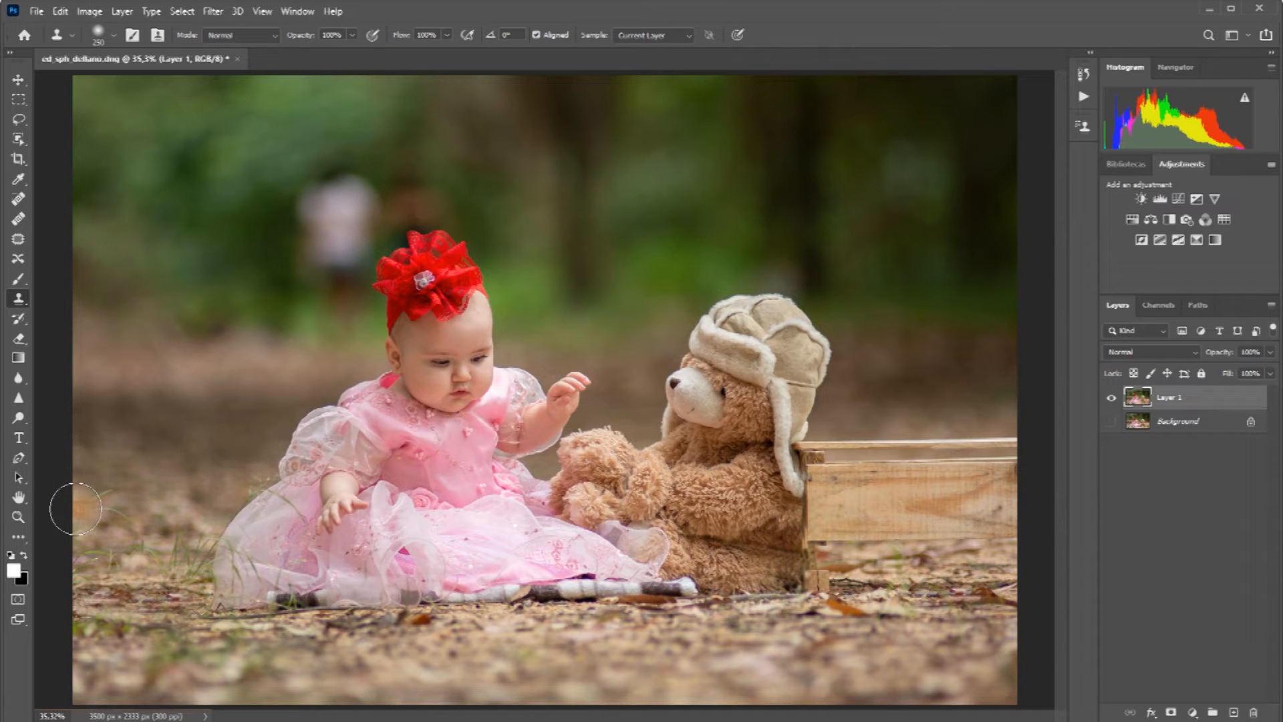
- With a reduced Clone Stamp brush, clone dry ground over the blurred green patches in the foreground below the baby's dress
key("z")
mouse_move(53, 439)
left_mouse_down()
mouse_move(271, 634)
mouse_move(430, 679)
left_mouse_up()
key("s")
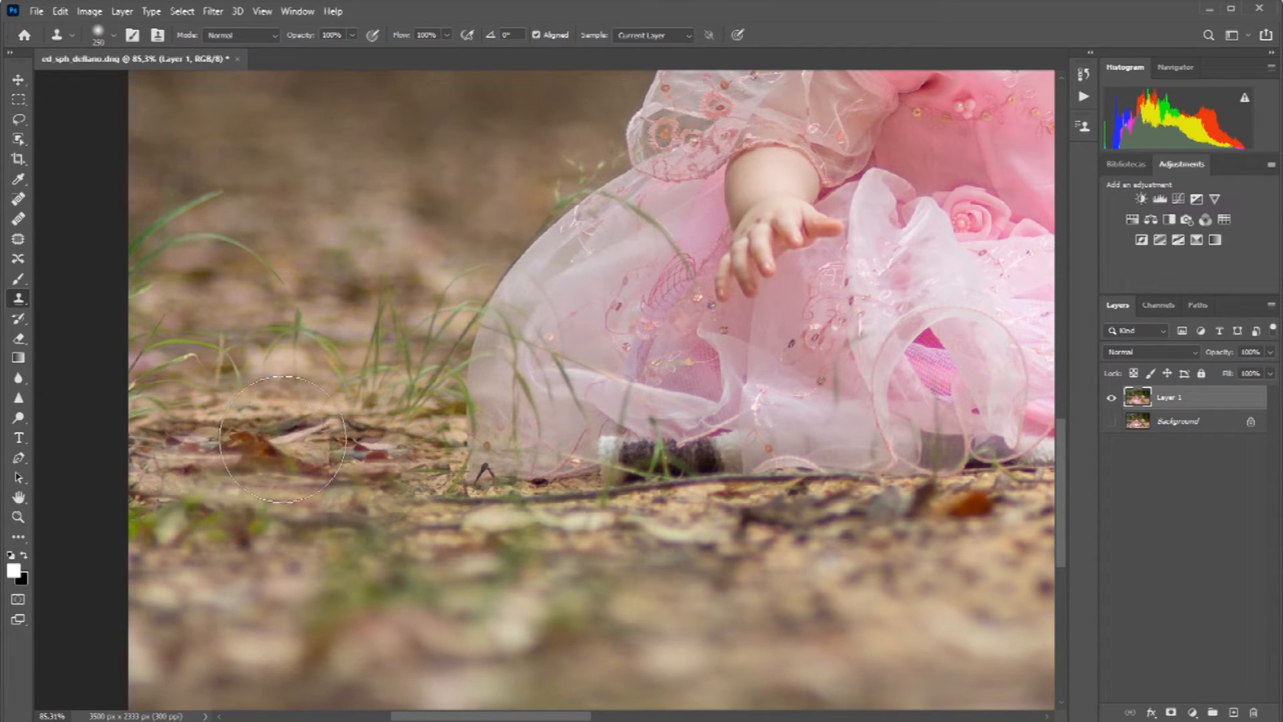
key("bracketleft")
key("bracketleft")
key("bracketleft")
key("bracketleft")
key("bracketleft")
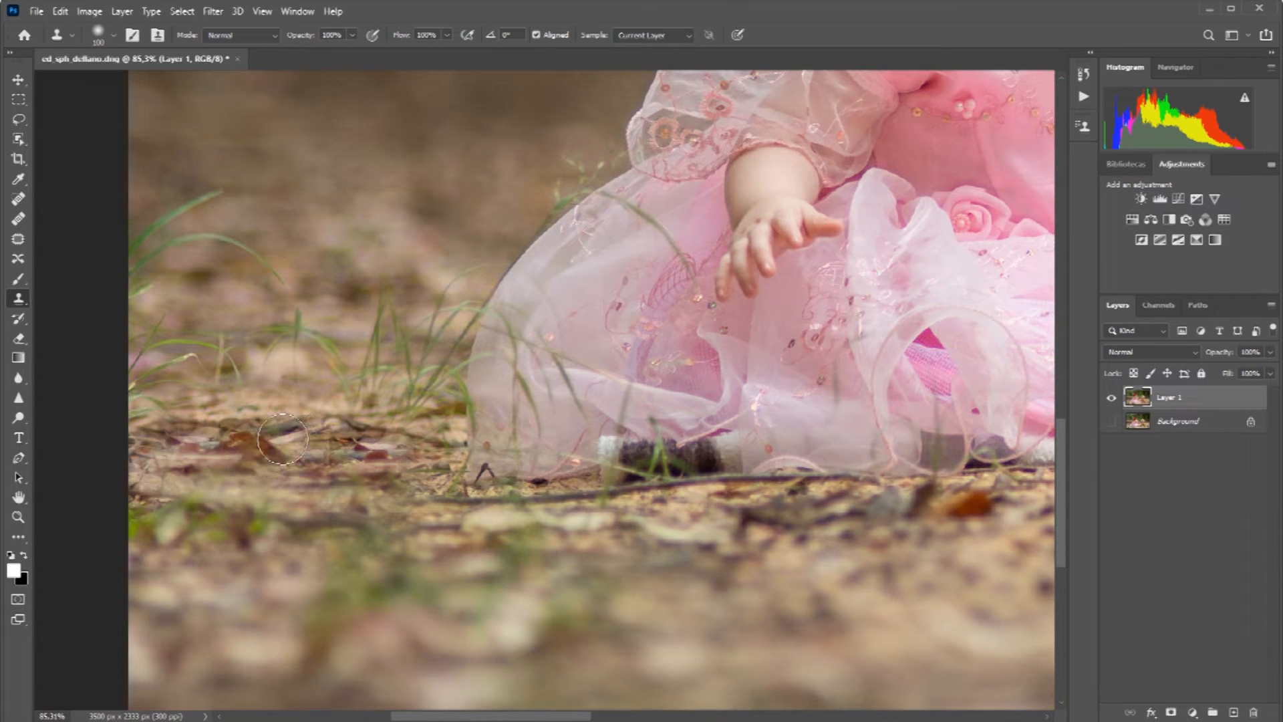
key("bracketleft")
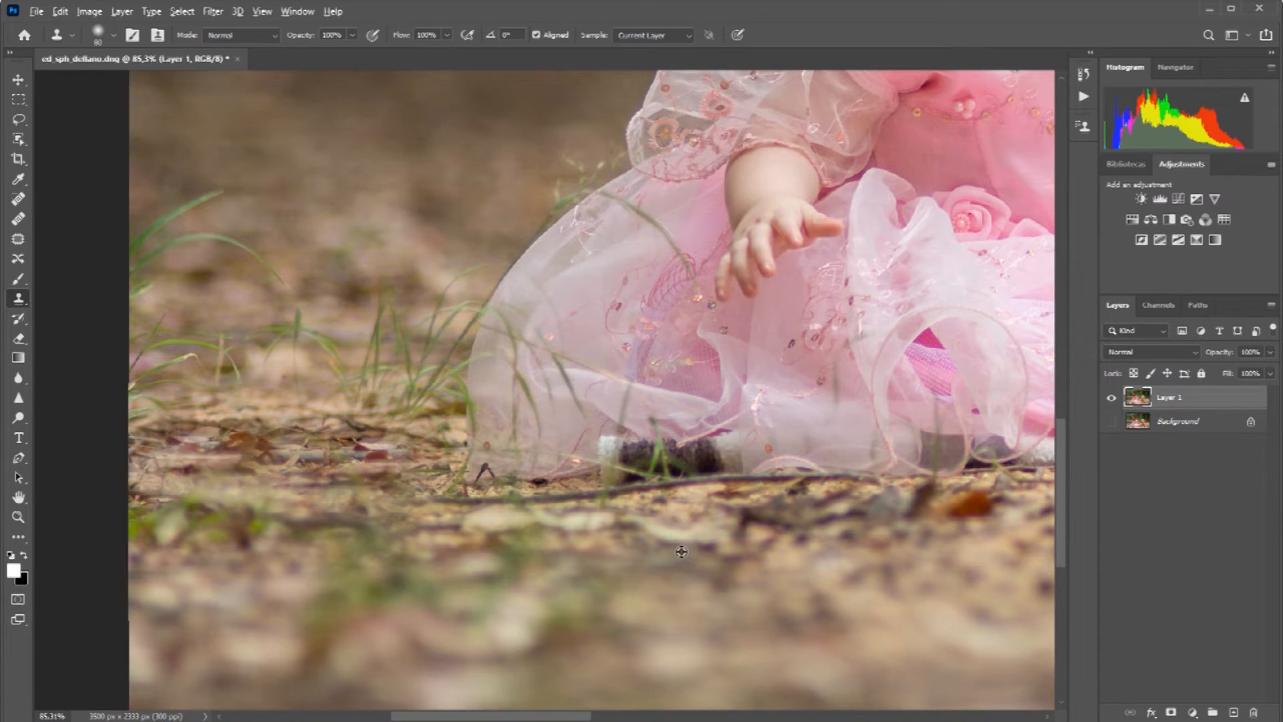
left_click(653, 552, "alt")
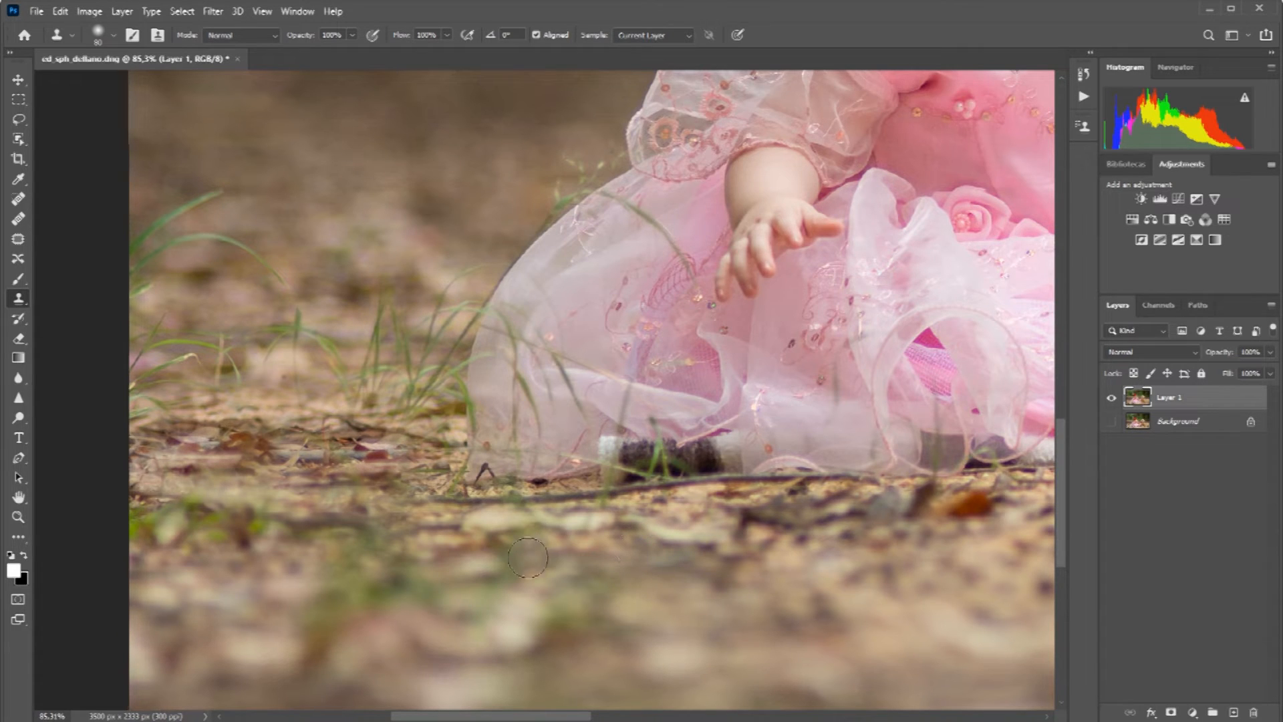
left_click(509, 565)
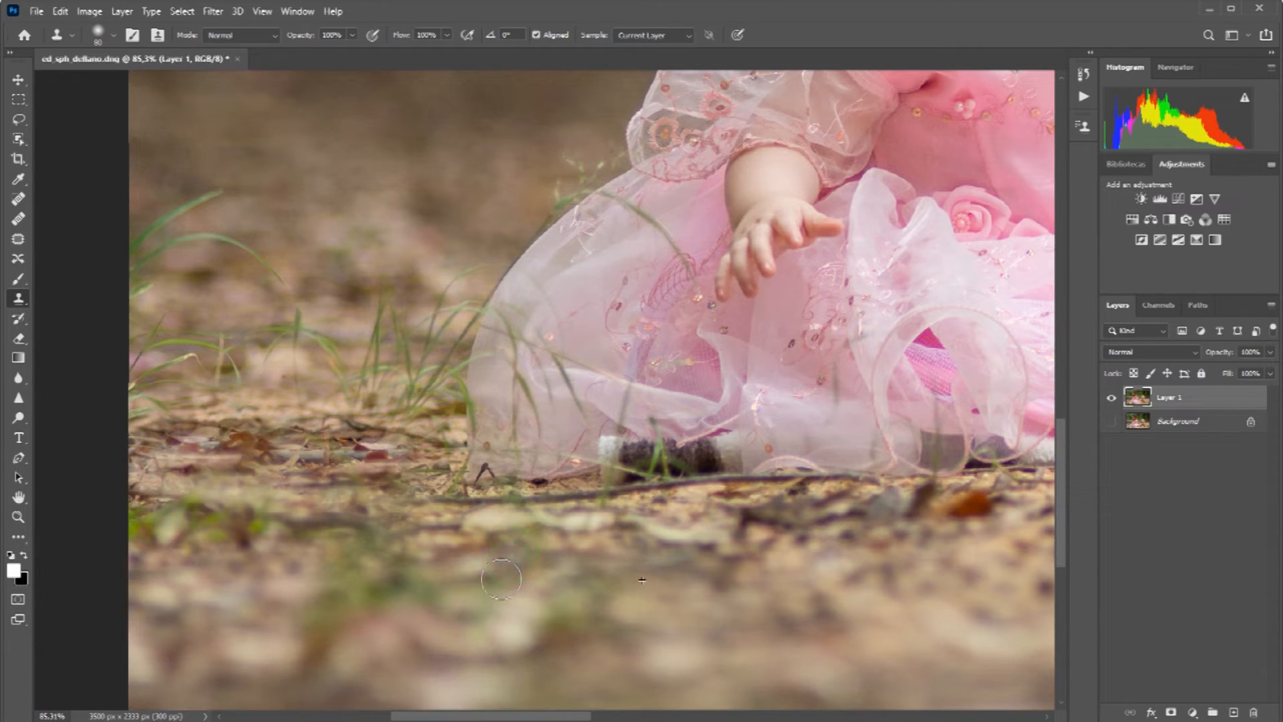
left_click(482, 594)
left_click(582, 594)
left_click_drag(530, 533, 550, 543)
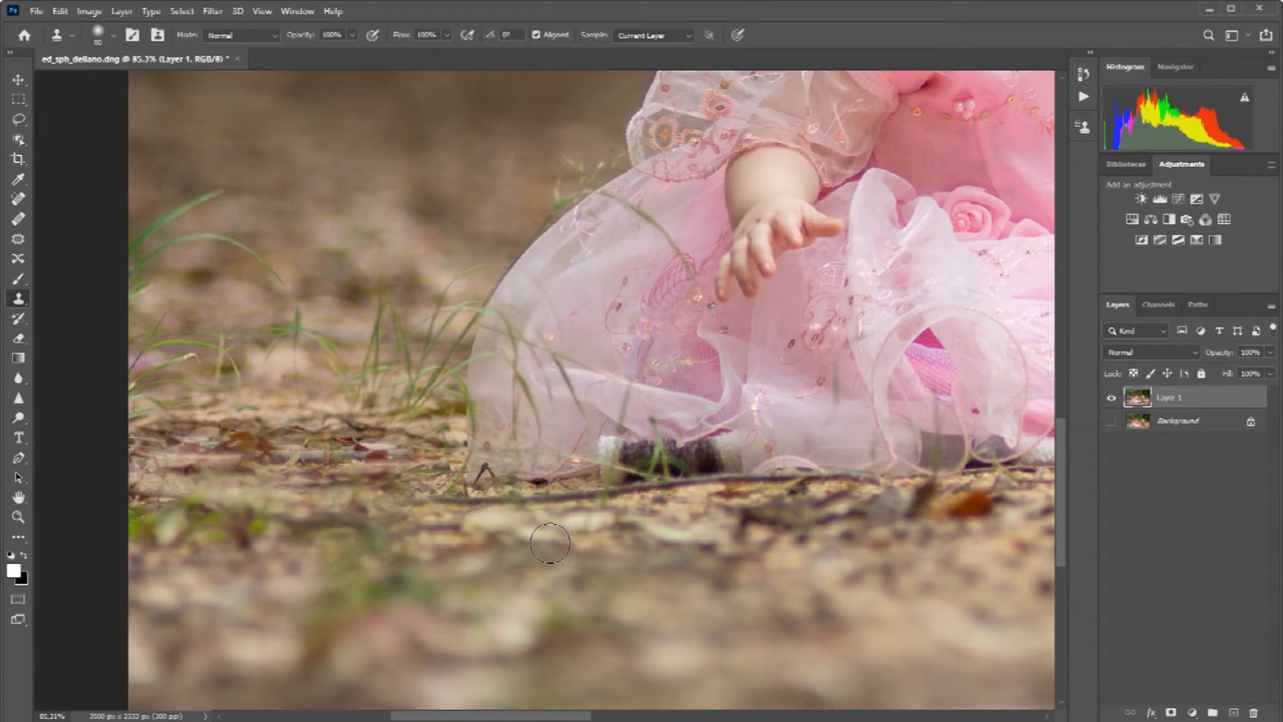
mouse_move(550, 543)
left_mouse_down()
mouse_move(368, 528)
mouse_move(321, 602)
mouse_move(414, 535)
mouse_move(207, 545)
mouse_move(150, 531)
left_mouse_up()
- Clone nearby blurred ground over the long grass blades standing between the photo's edge and the dress
left_click(339, 294, "alt")
mouse_move(297, 324)
left_mouse_down()
mouse_move(220, 178)
mouse_move(163, 220)
mouse_move(221, 364)
left_mouse_up()
left_click(281, 187, "alt")
left_click(263, 205, "alt")
mouse_move(354, 234)
left_mouse_down()
mouse_move(374, 314)
mouse_move(427, 271)
left_mouse_up()
left_click_drag(471, 267, 434, 311)
mouse_move(354, 375)
left_mouse_down()
mouse_move(414, 367)
mouse_move(431, 403)
mouse_move(364, 401)
left_mouse_up()
left_click_drag(230, 391, 142, 385)
- Clone dress fabric over the grass blades crossing the skirt, reducing the brush to 40 for the fine blades along its edge
left_click(628, 248, "alt")
left_click_drag(622, 204, 689, 271)
key("bracketleft")
key("bracketleft")
key("bracketleft")
key("bracketleft")
left_click(593, 340, "alt")
mouse_move(549, 336)
left_mouse_down()
mouse_move(560, 338)
mouse_move(520, 315)
left_mouse_up()
left_click_drag(558, 360, 578, 405)
mouse_move(504, 320)
left_mouse_down()
mouse_move(521, 441)
mouse_move(492, 355)
left_mouse_up()
left_click_drag(475, 404, 478, 431)
left_click_drag(481, 468, 503, 427)
- Clone out the remaining sprigs beside the baby's sleeve and the grass over the striped roll under the skirt
scroll(568, 334, "up", 1)
left_click(522, 209, "alt")
left_click_drag(608, 241, 564, 234)
left_click(731, 526, "alt")
mouse_move(672, 521)
left_mouse_down()
mouse_move(662, 505)
mouse_move(682, 520)
left_mouse_up()
left_click_drag(641, 516, 595, 511)
key("ctrl+0")
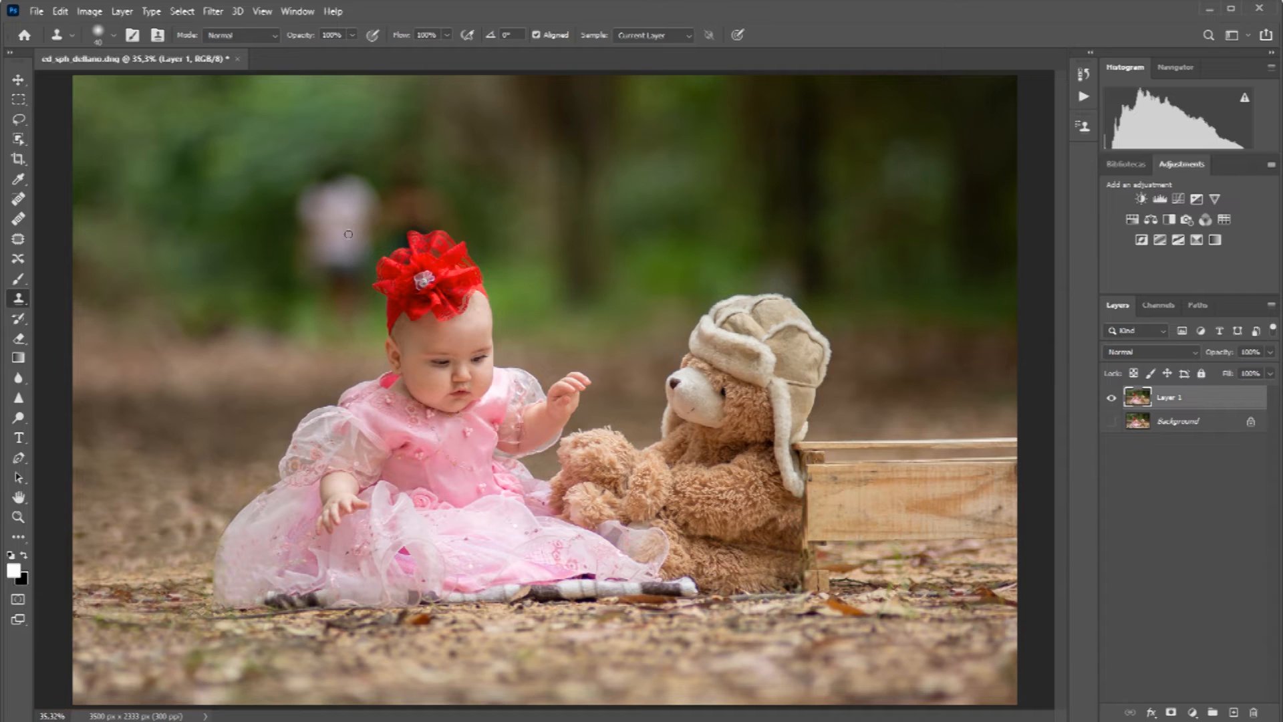
- On a duplicate of Layer 1, with the original hidden, patch out the blurred people behind the baby using the green background
key("ctrl+j")
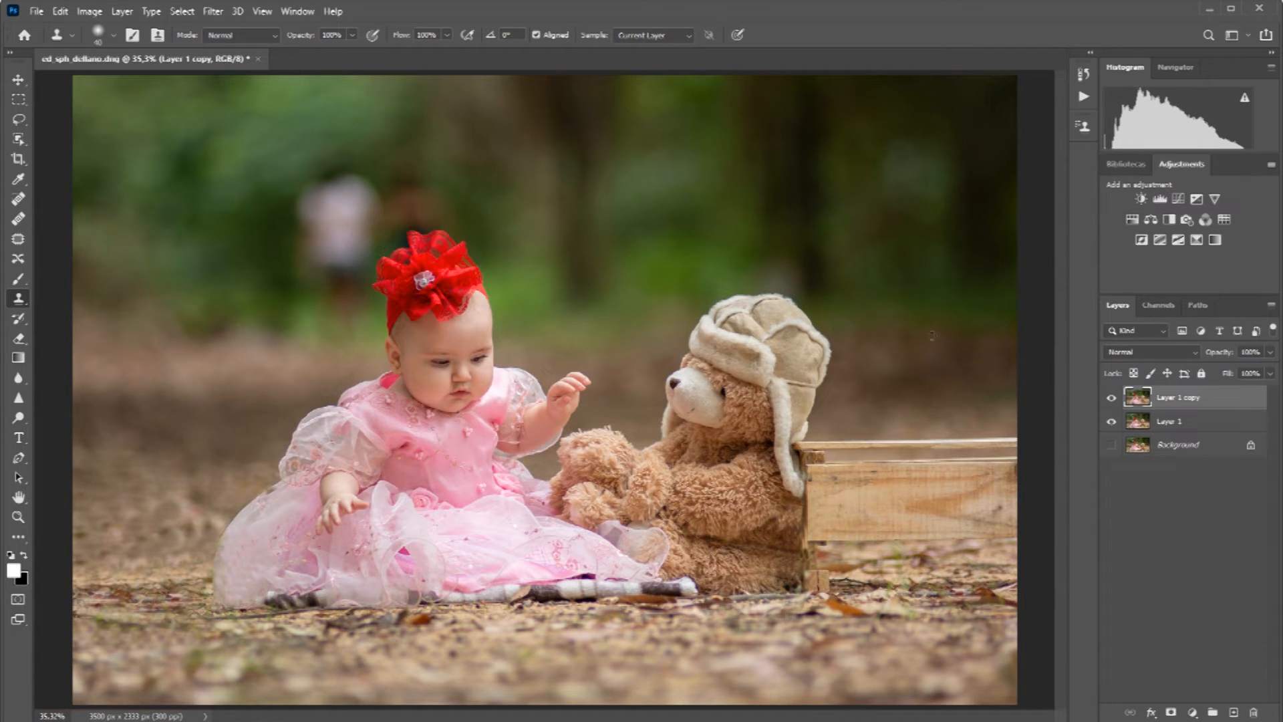
left_click(1111, 422)
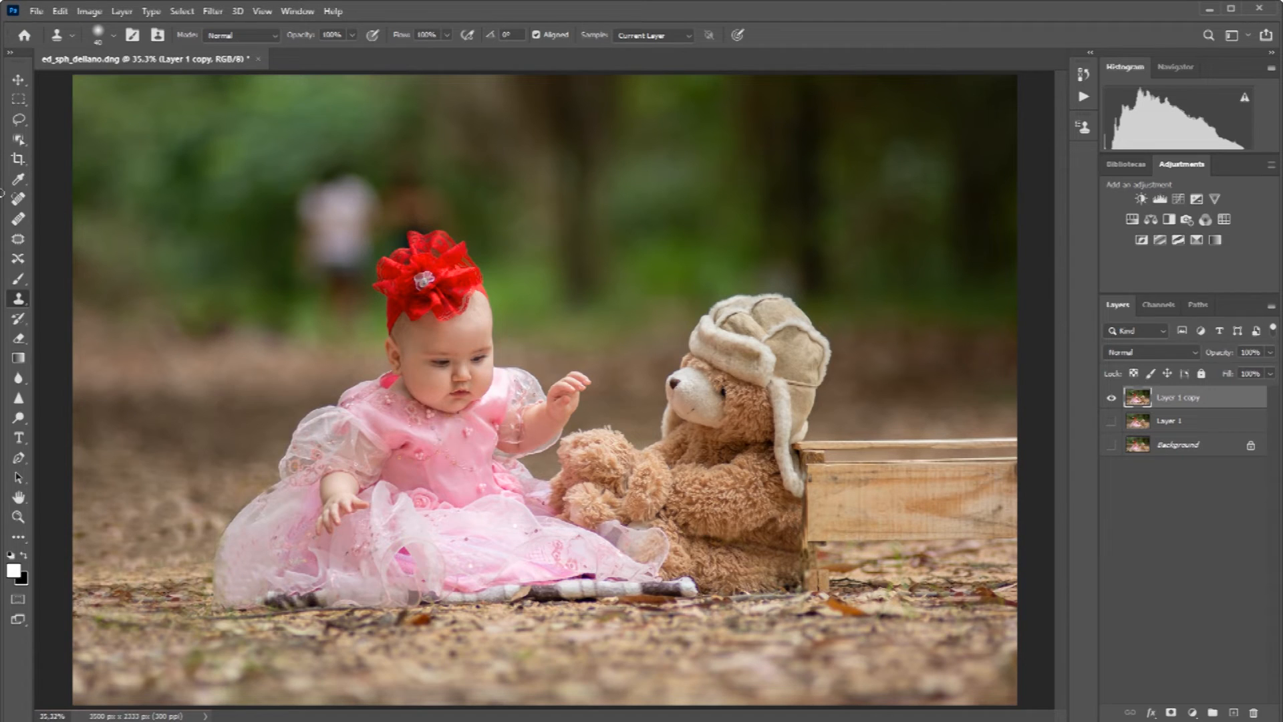
left_click(17, 241)
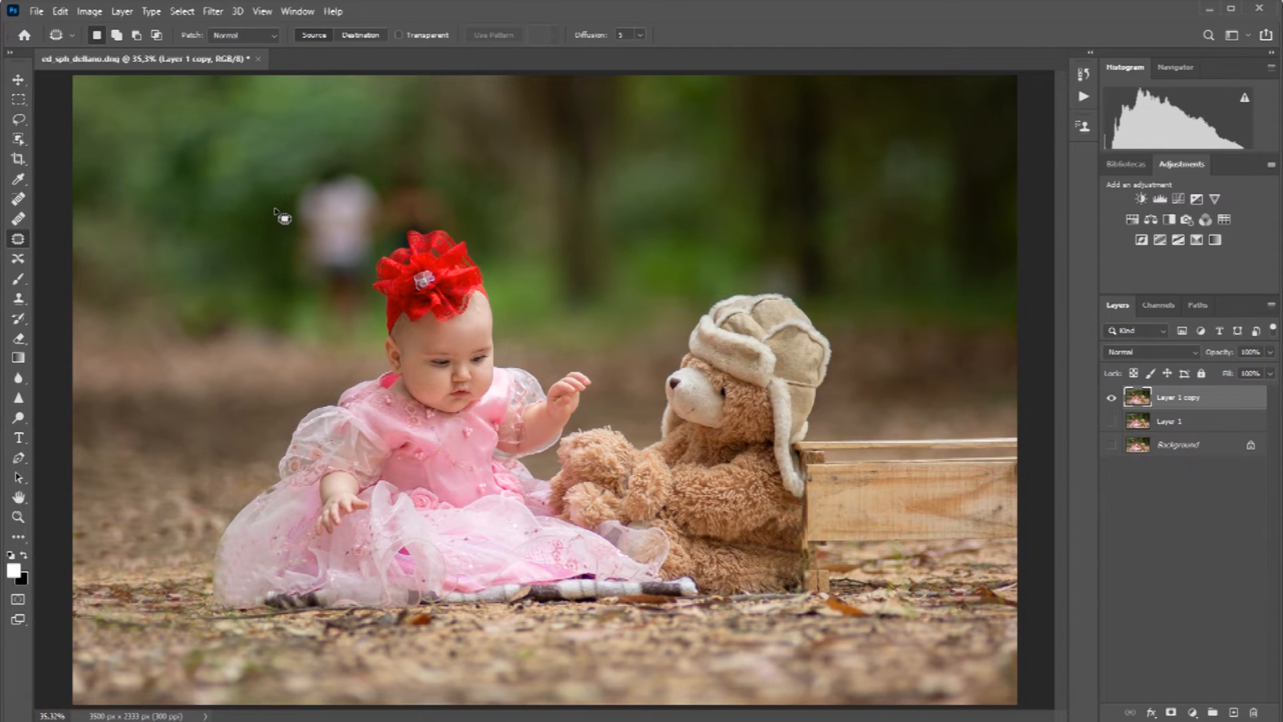
mouse_move(279, 215)
left_mouse_down()
mouse_move(278, 177)
mouse_move(331, 146)
mouse_move(399, 150)
mouse_move(450, 187)
mouse_move(451, 211)
mouse_move(382, 241)
mouse_move(363, 330)
mouse_move(313, 317)
mouse_move(279, 226)
left_mouse_up()
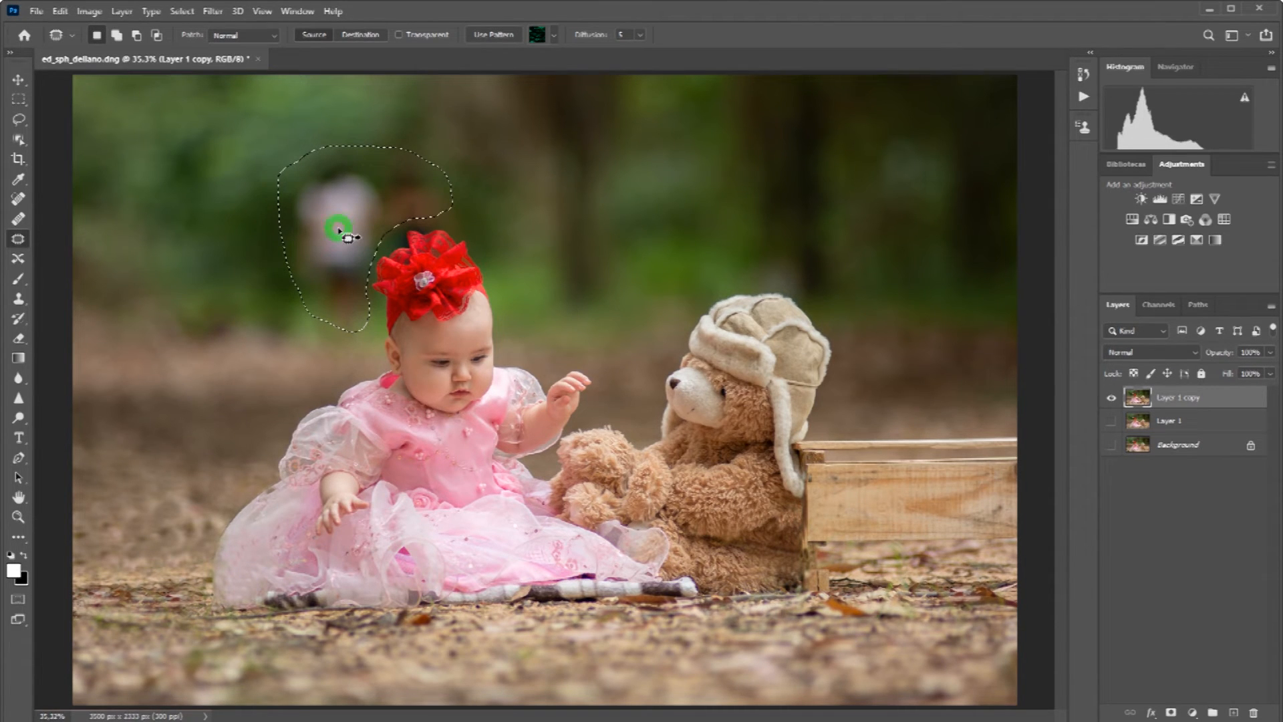
left_click_drag(348, 237, 160, 204)
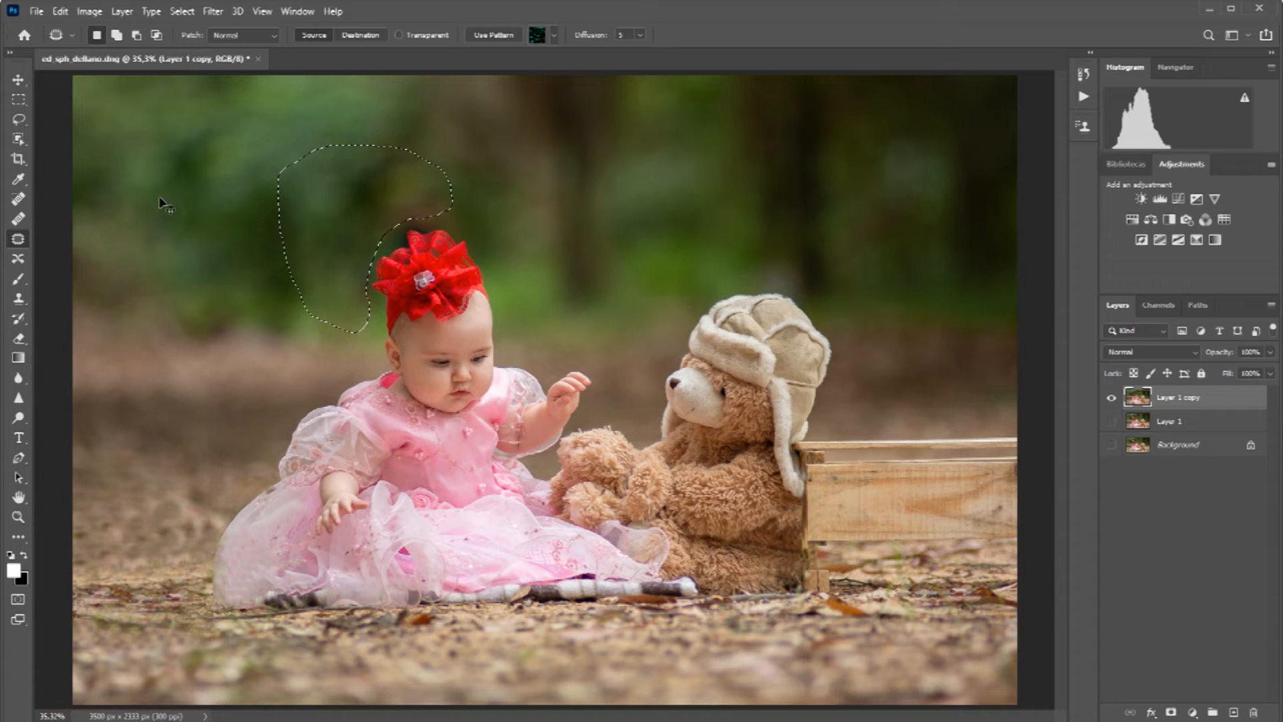
key("ctrl+d")
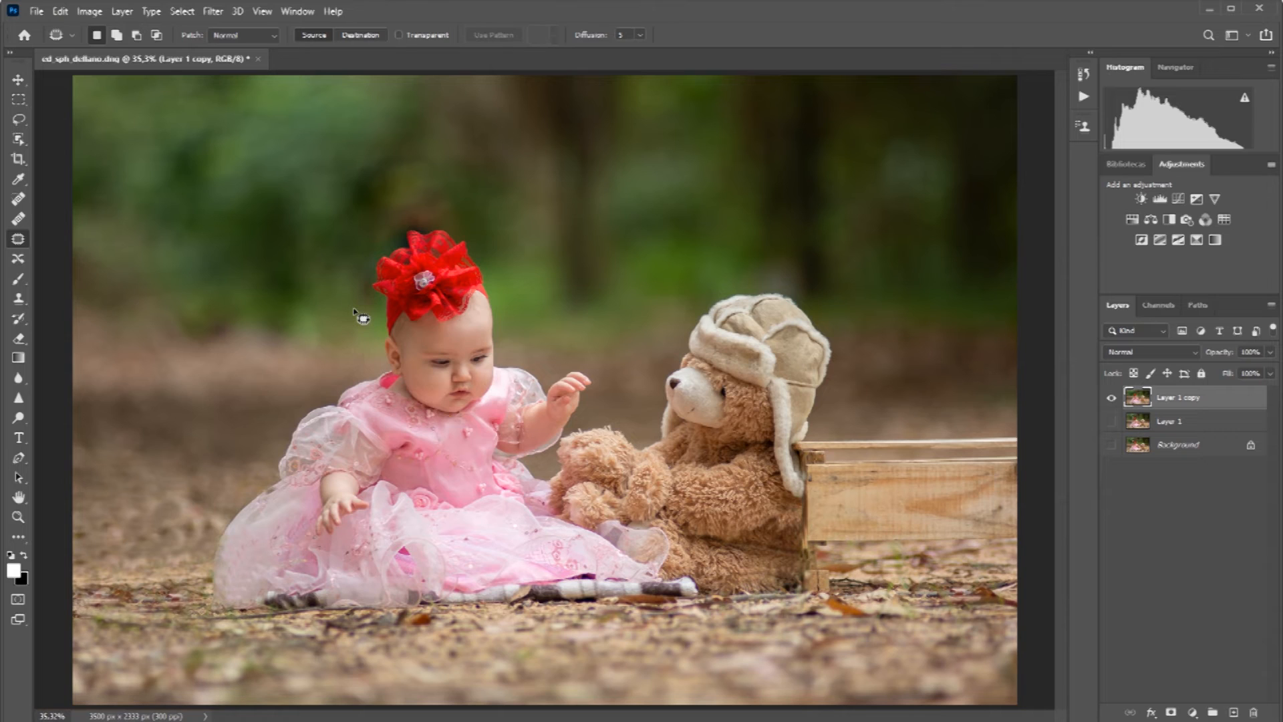
- Duplicate the patched layer, set the copy's blend mode to Multiply, and hide its effect with a black layer mask
key("ctrl+j")
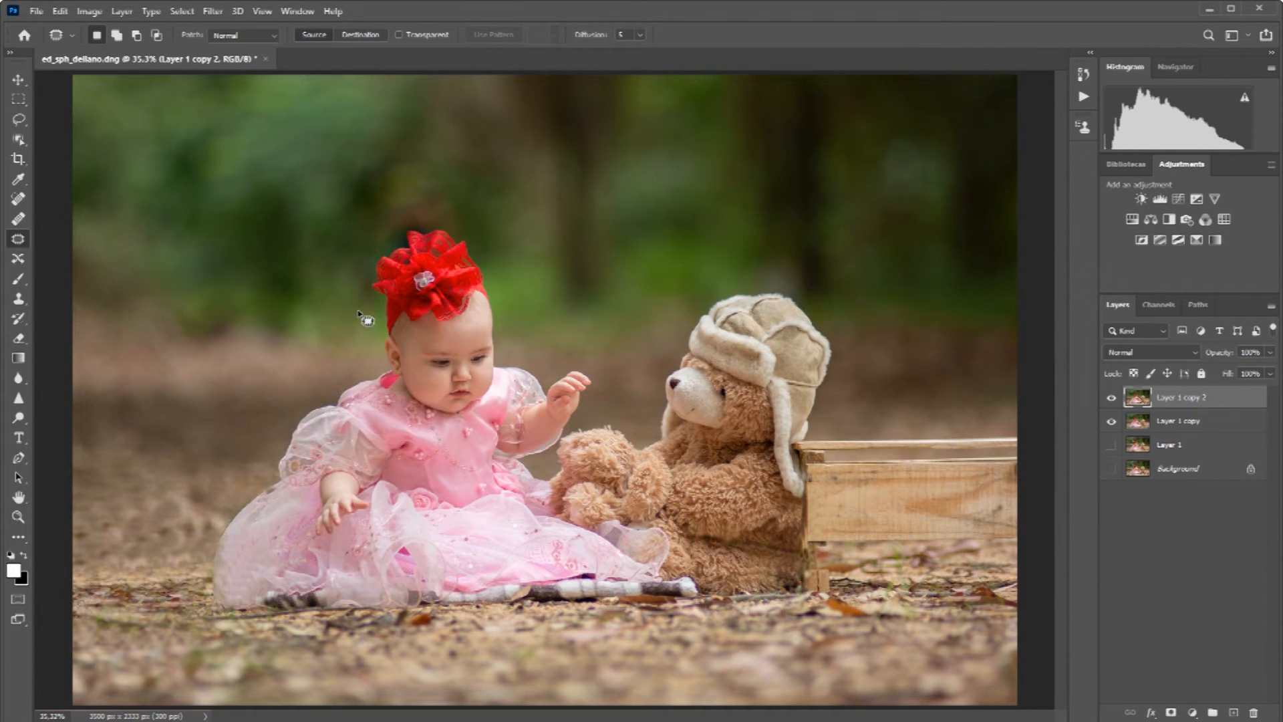
left_click(1174, 354)
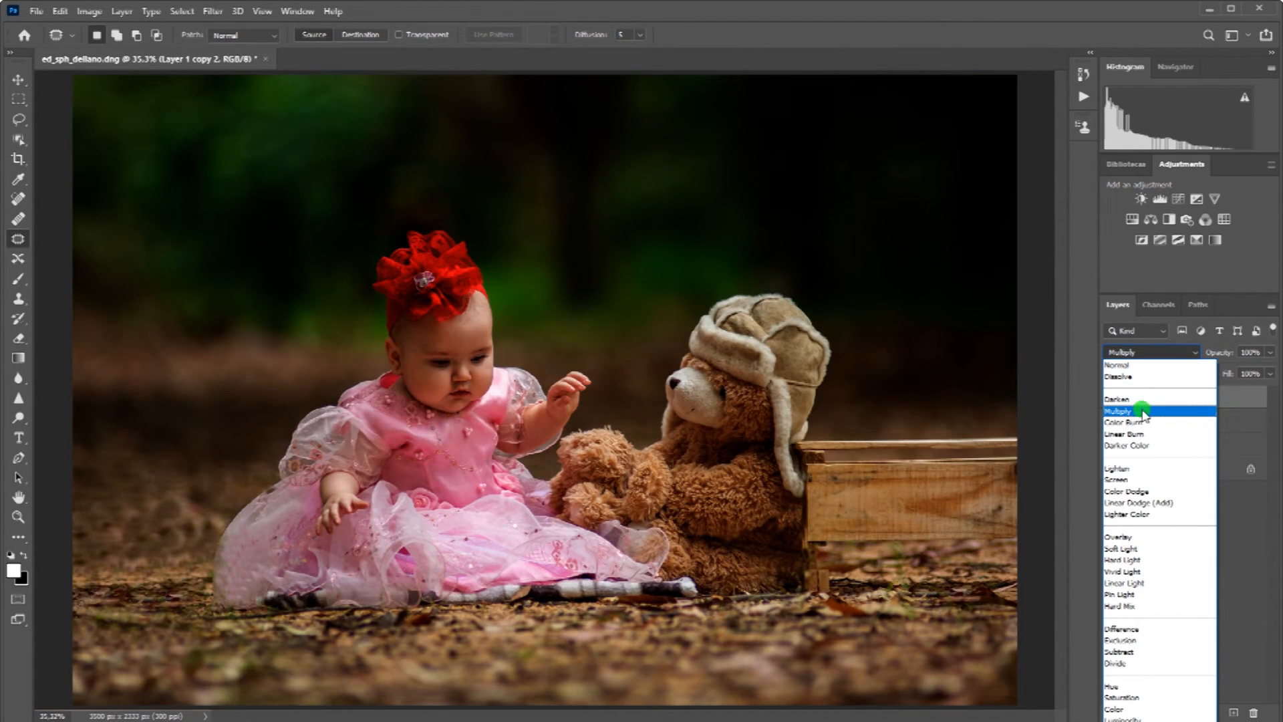
left_click(1136, 411)
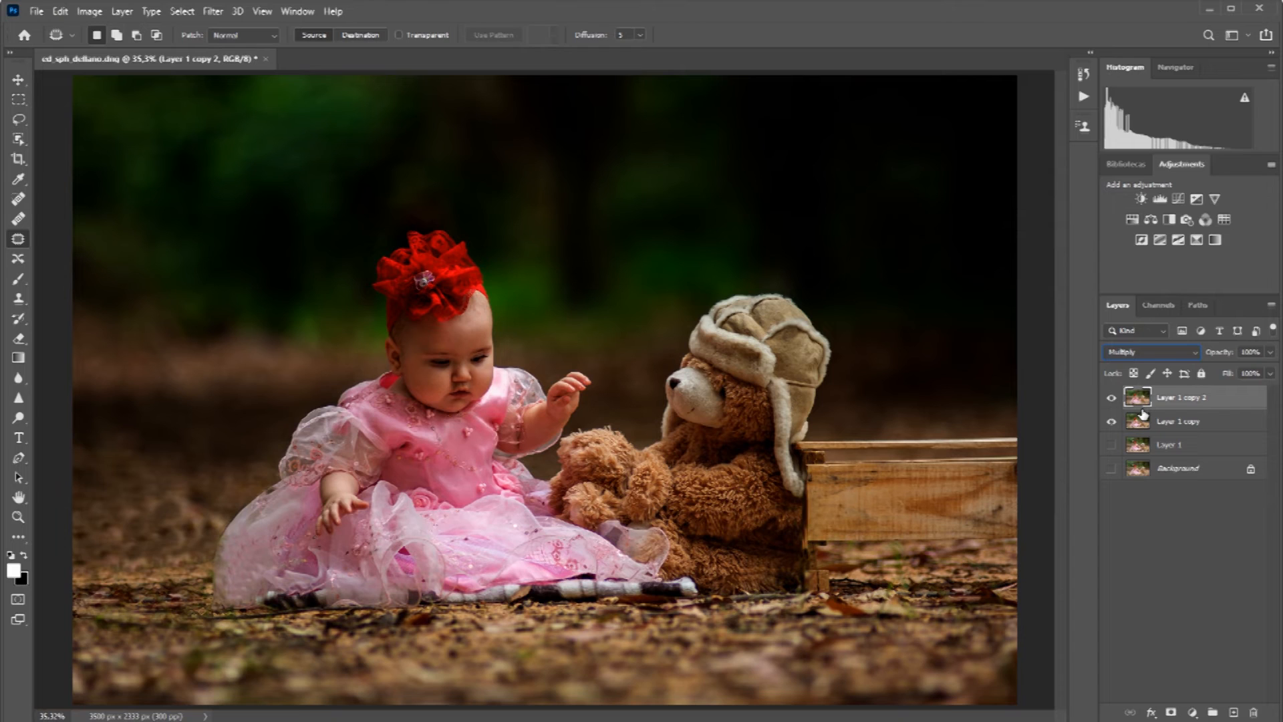
left_click(1170, 714, "alt")
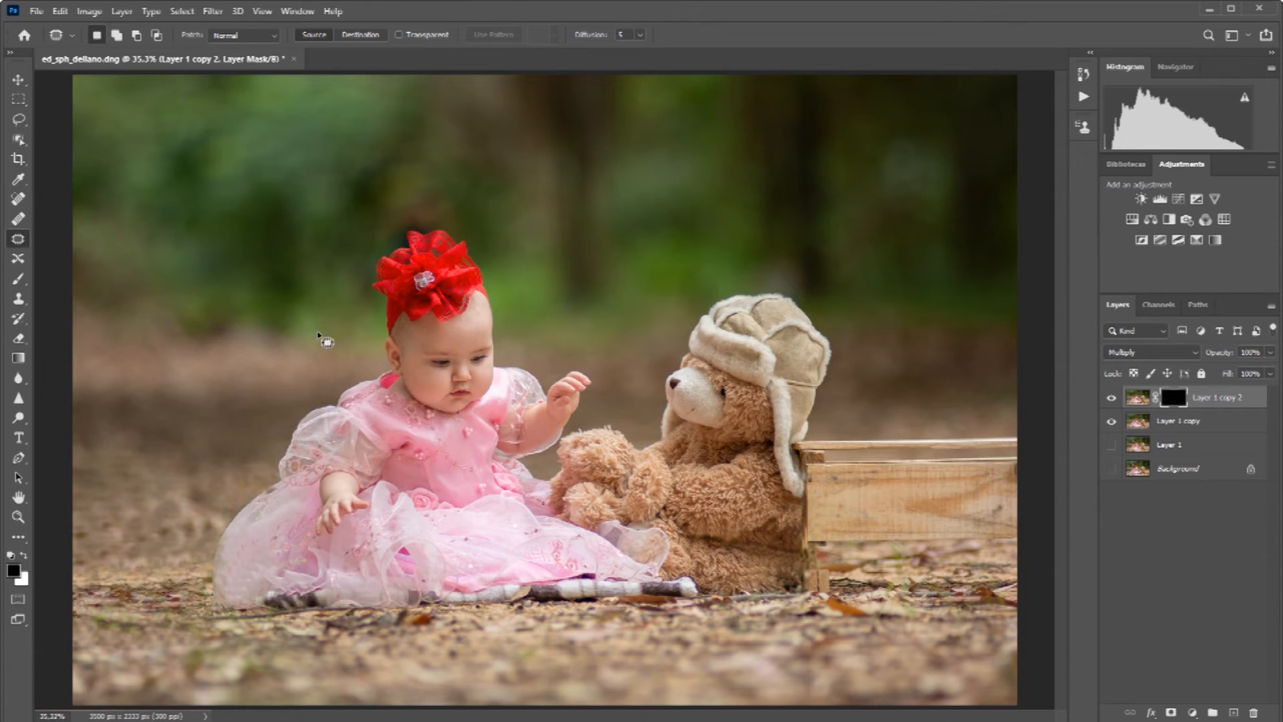
- With the Brush tool and white foreground, paint the Multiply layer's mask over the teddy bear and the baby's dress
left_click(20, 281)
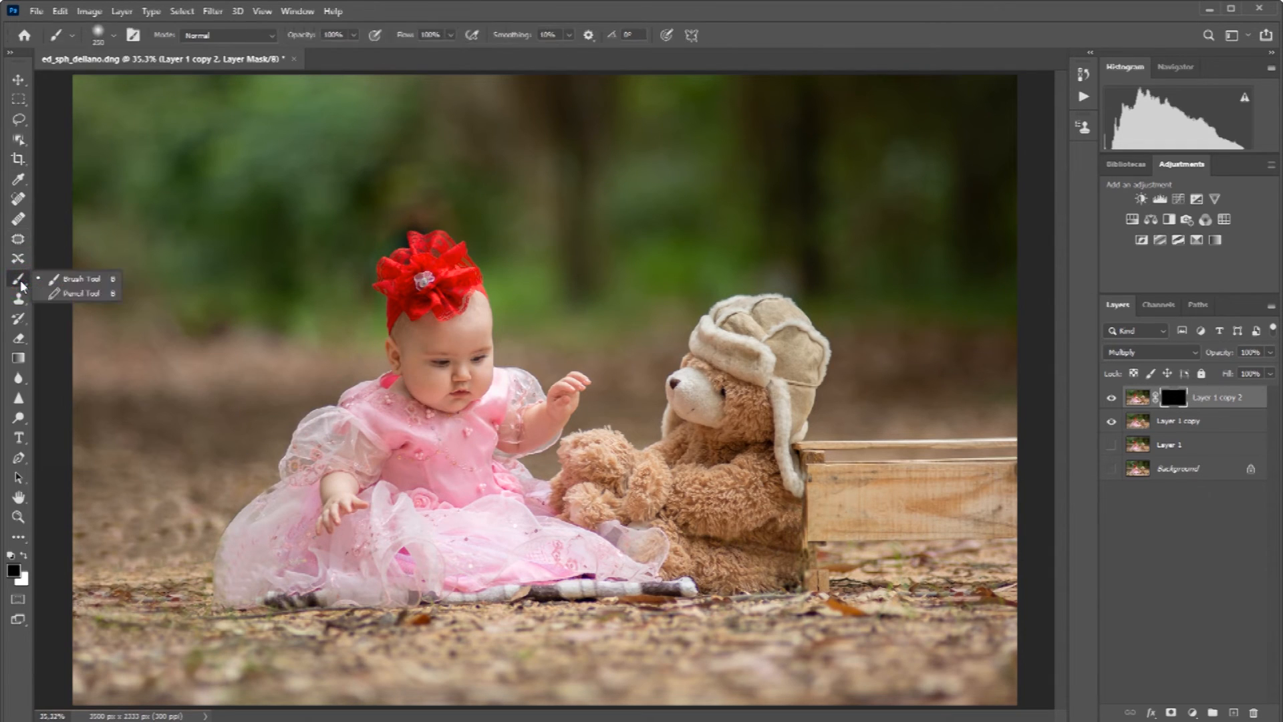
left_click(67, 279)
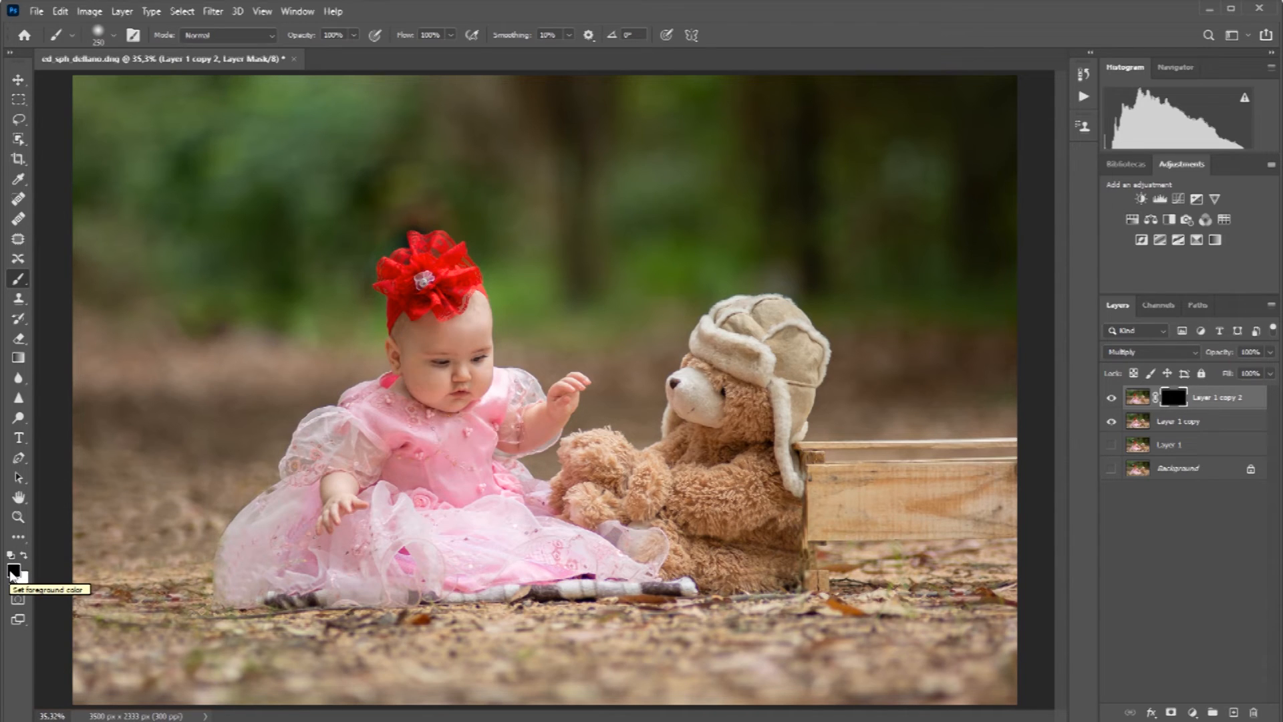
key("x")
key("x")
key("x")
key("x")
key("x")
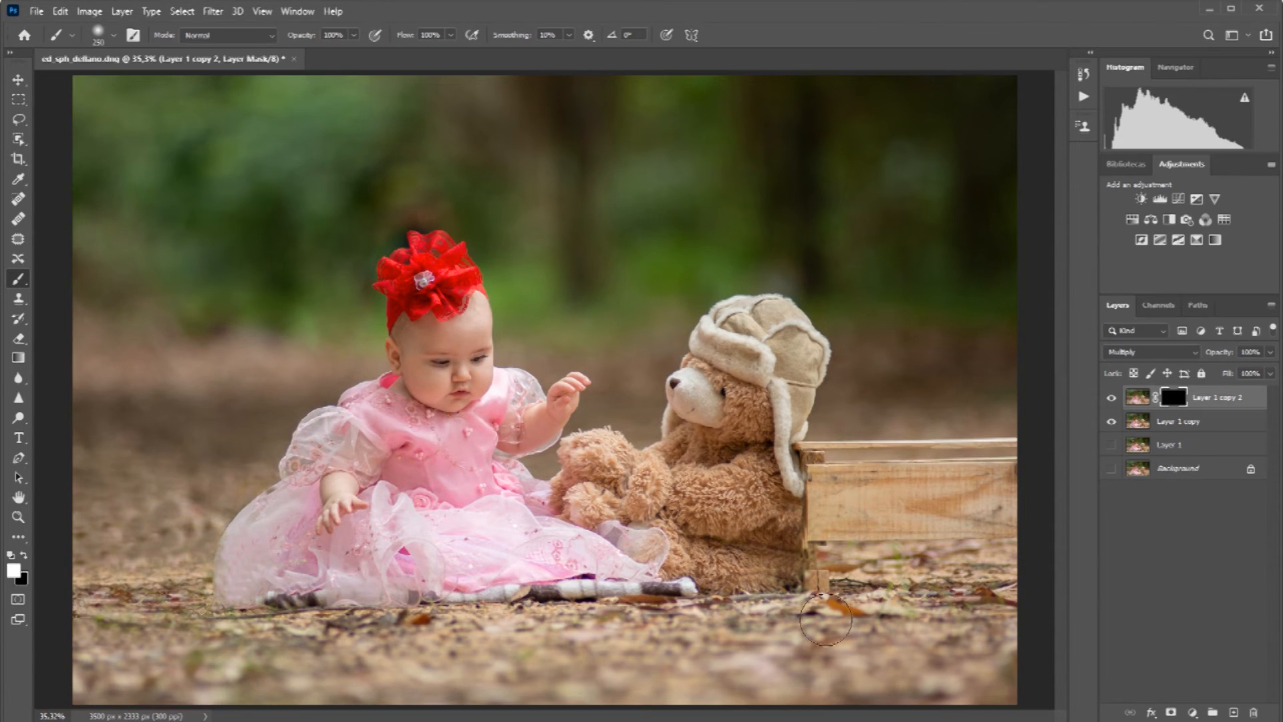
mouse_move(705, 384)
left_mouse_down()
mouse_move(752, 460)
mouse_move(651, 491)
mouse_move(633, 468)
mouse_move(604, 468)
mouse_move(607, 455)
mouse_move(591, 501)
mouse_move(655, 493)
mouse_move(655, 541)
mouse_move(742, 567)
mouse_move(763, 522)
mouse_move(779, 557)
mouse_move(758, 551)
mouse_move(784, 447)
mouse_move(771, 427)
mouse_move(776, 360)
mouse_move(763, 333)
mouse_move(727, 349)
mouse_move(773, 328)
mouse_move(779, 408)
mouse_move(770, 398)
mouse_move(554, 539)
mouse_move(407, 525)
mouse_move(405, 499)
mouse_move(361, 570)
mouse_move(261, 564)
mouse_move(277, 522)
mouse_move(262, 562)
mouse_move(602, 567)
mouse_move(527, 540)
mouse_move(480, 480)
mouse_move(474, 507)
mouse_move(494, 501)
mouse_move(463, 454)
mouse_move(353, 435)
mouse_move(449, 444)
left_mouse_up()
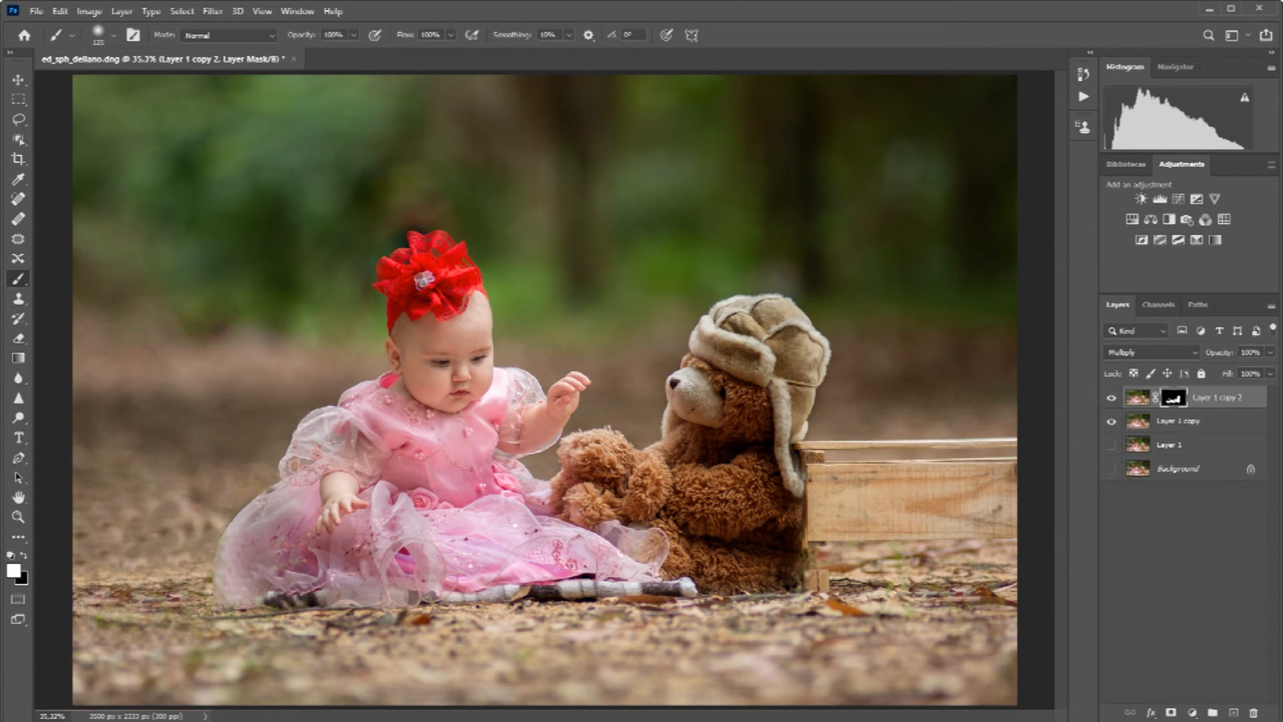
left_click_drag(510, 382, 498, 402)
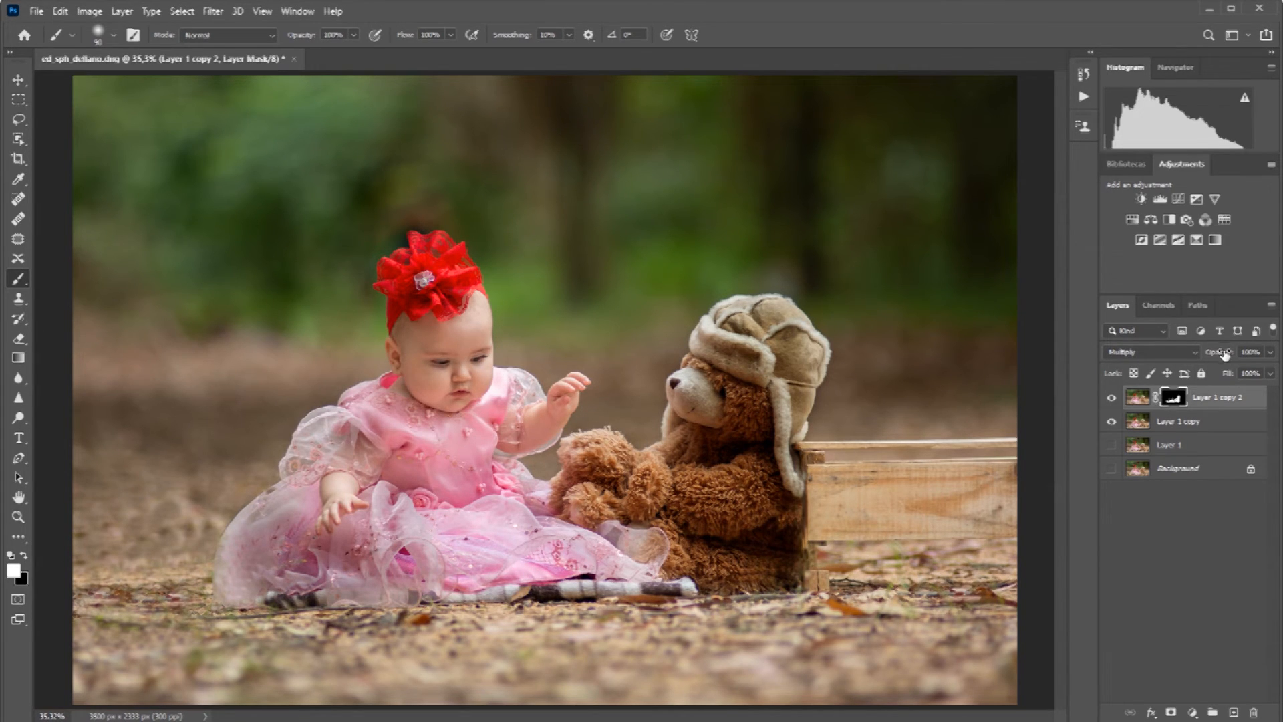
- Set the Multiply layer's opacity to 50% and toggle its visibility to compare the effect
left_click(1270, 351)
left_click_drag(1269, 371, 1233, 372)
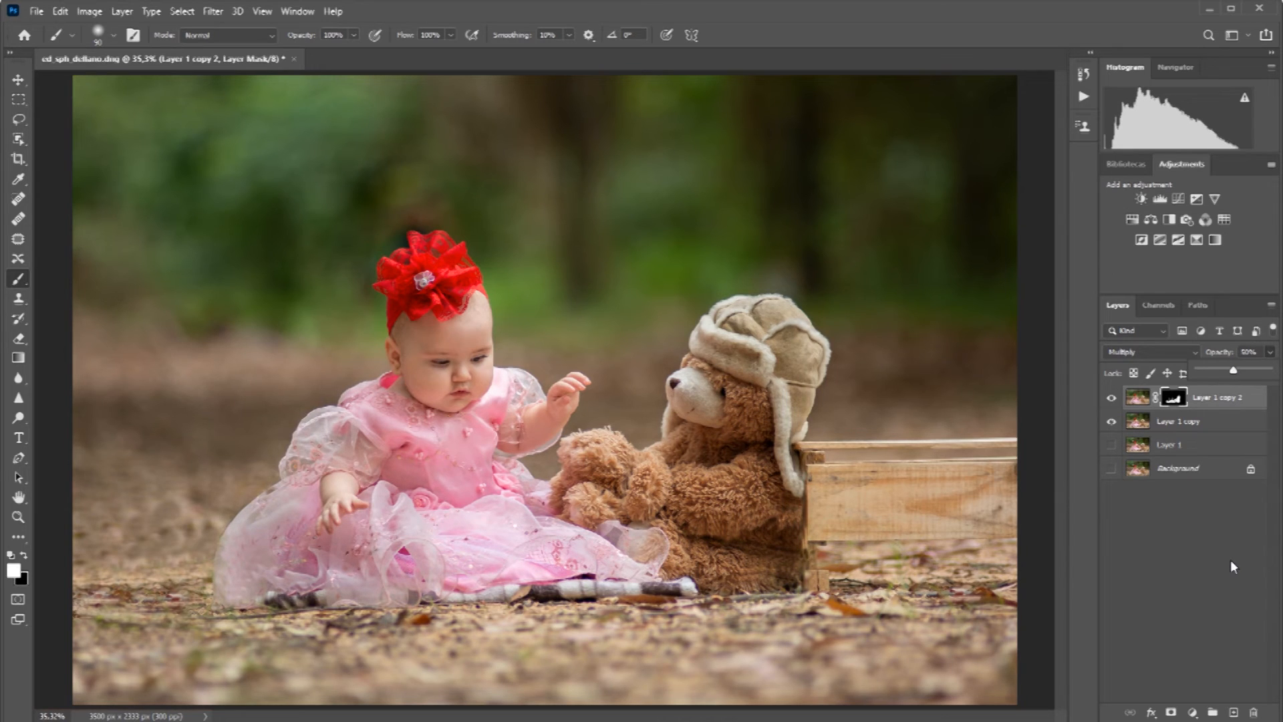
left_click(1112, 398)
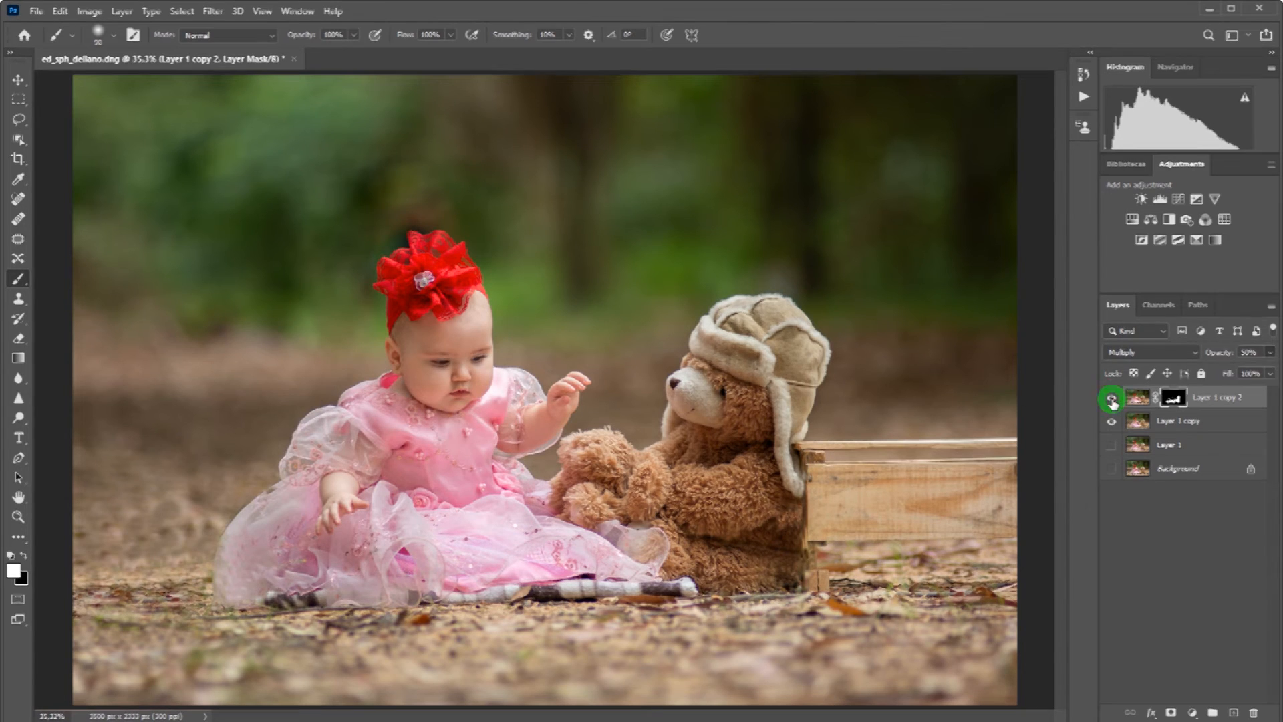
left_click(1111, 400)
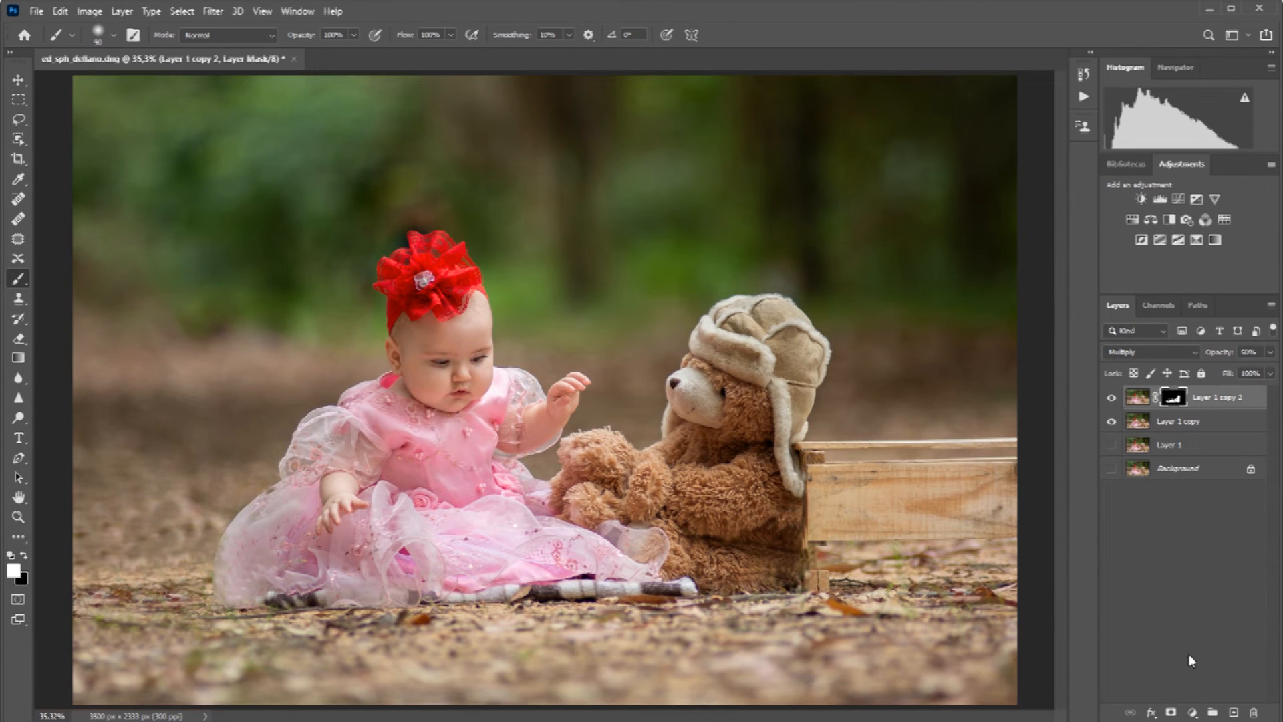
- Add a Selective Color adjustment layer and set Cyan to -100% for the Reds
left_click(1193, 714)
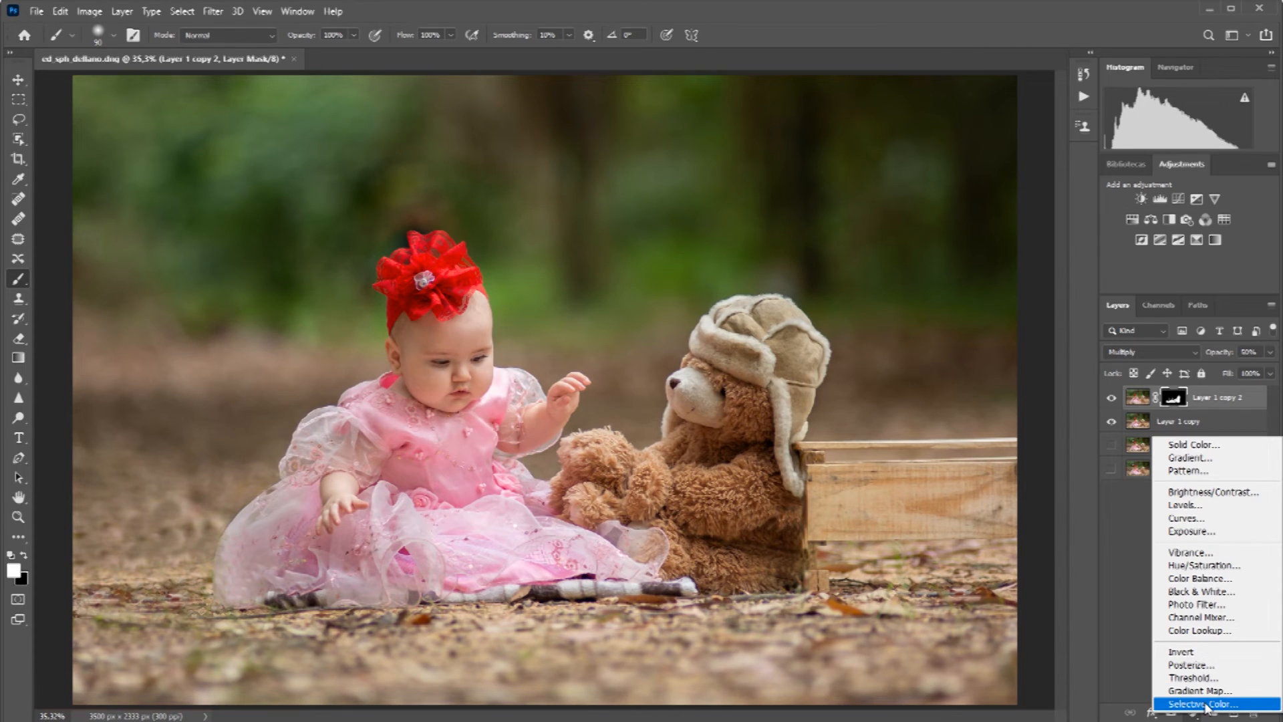
left_click(1119, 579)
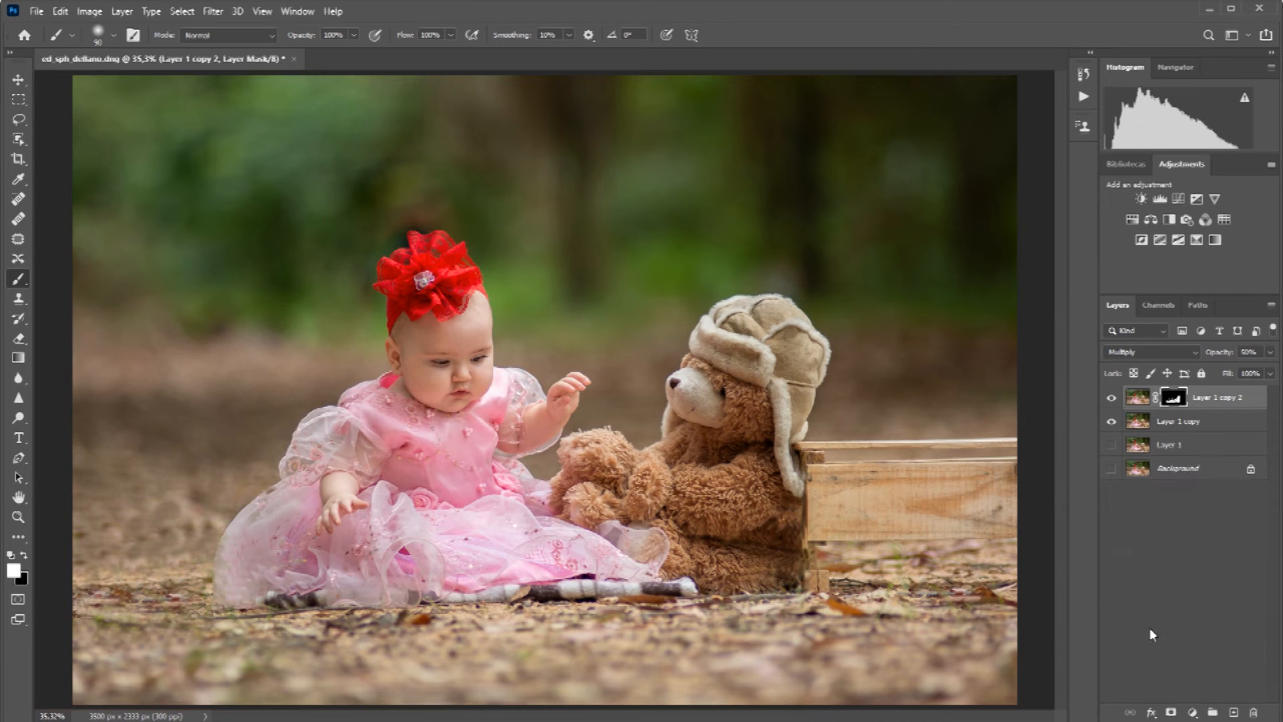
left_click(1197, 241)
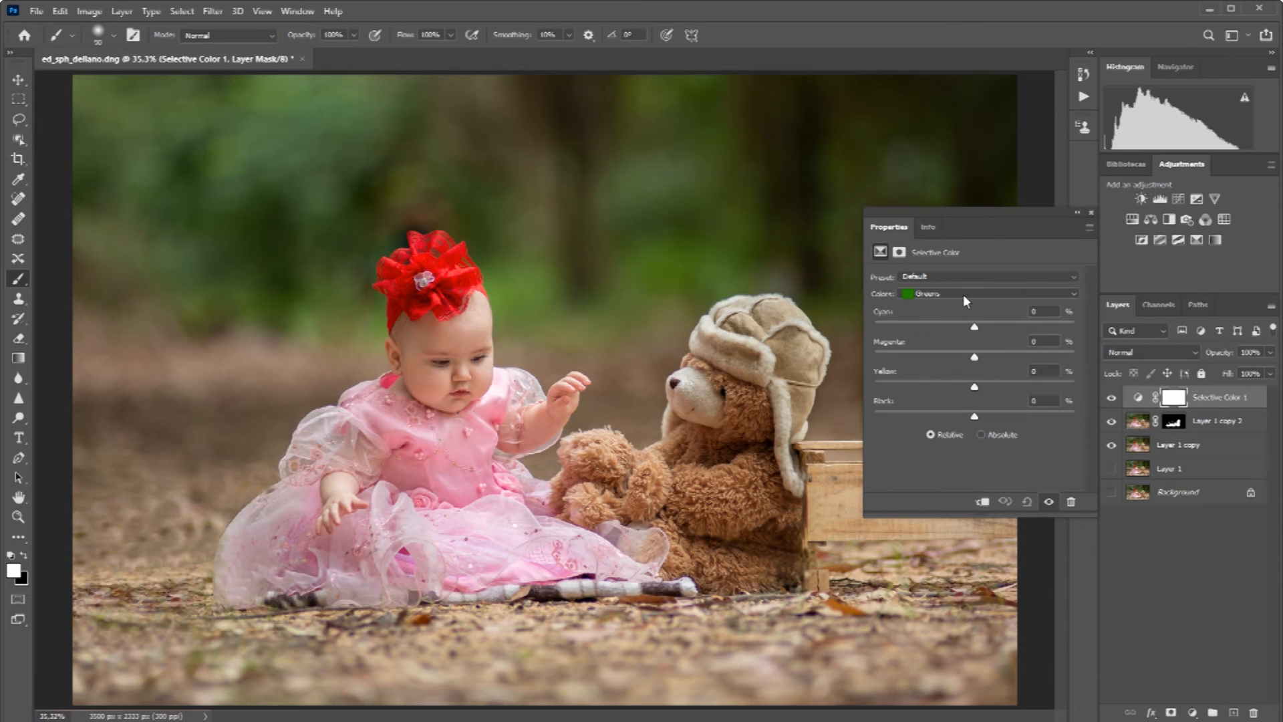
left_click(964, 294)
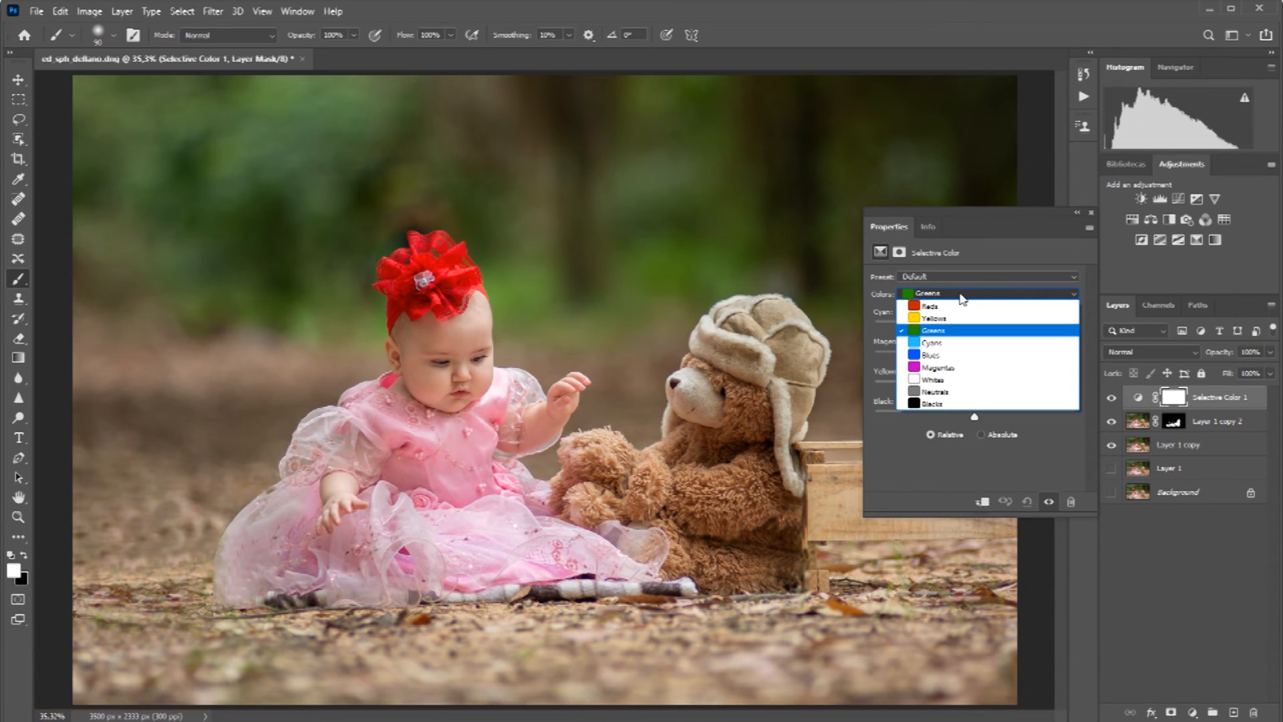
left_click(949, 306)
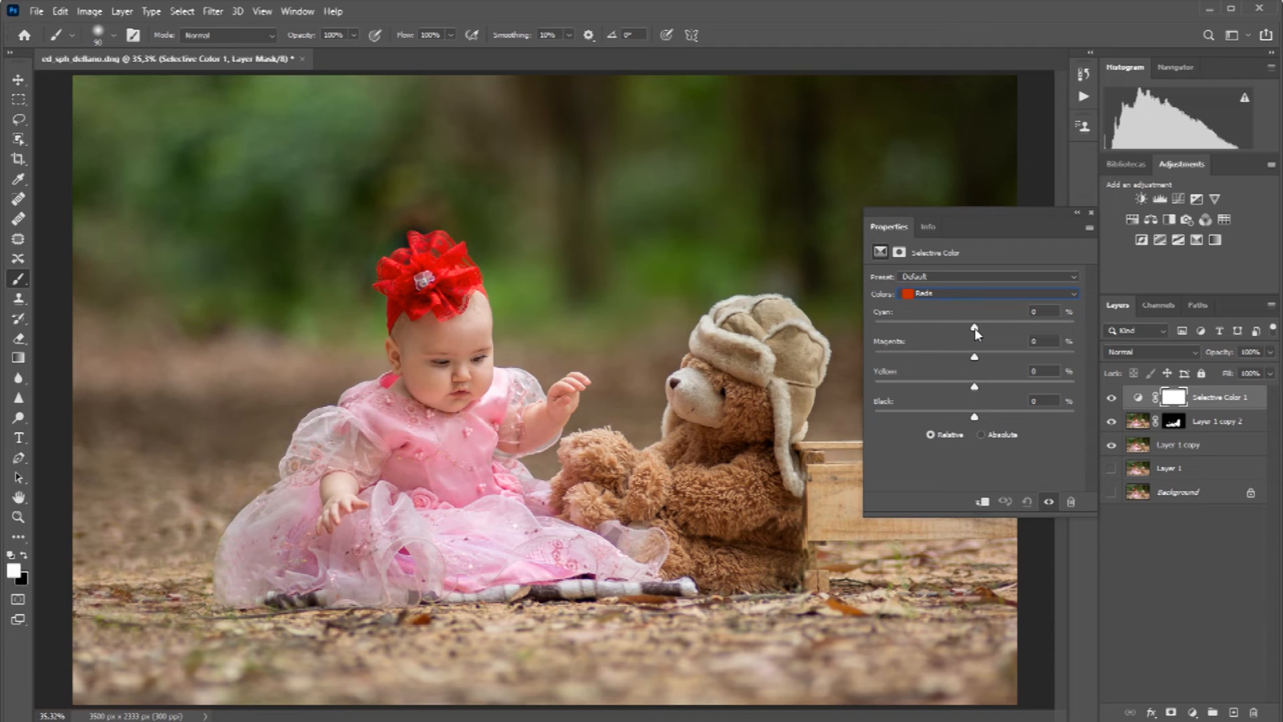
left_click_drag(975, 329, 875, 325)
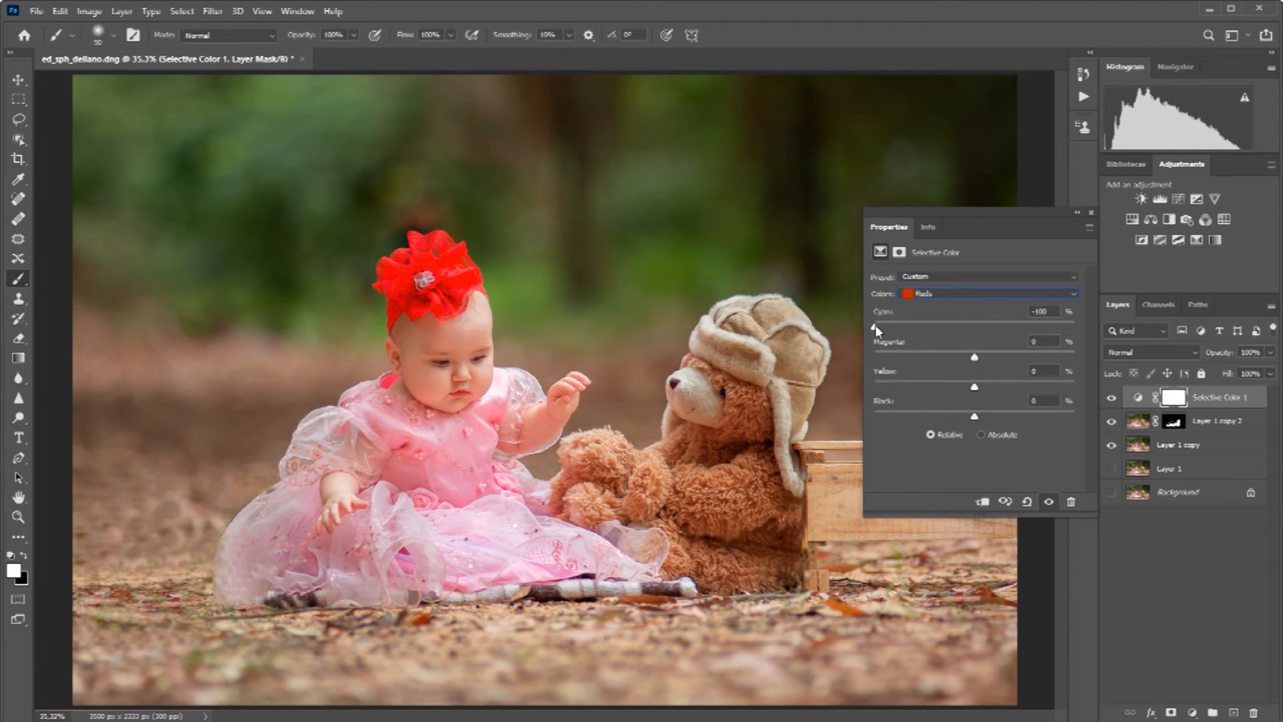
- Set Cyan to -100% for the Yellows in the Selective Color adjustment
left_click(969, 292)
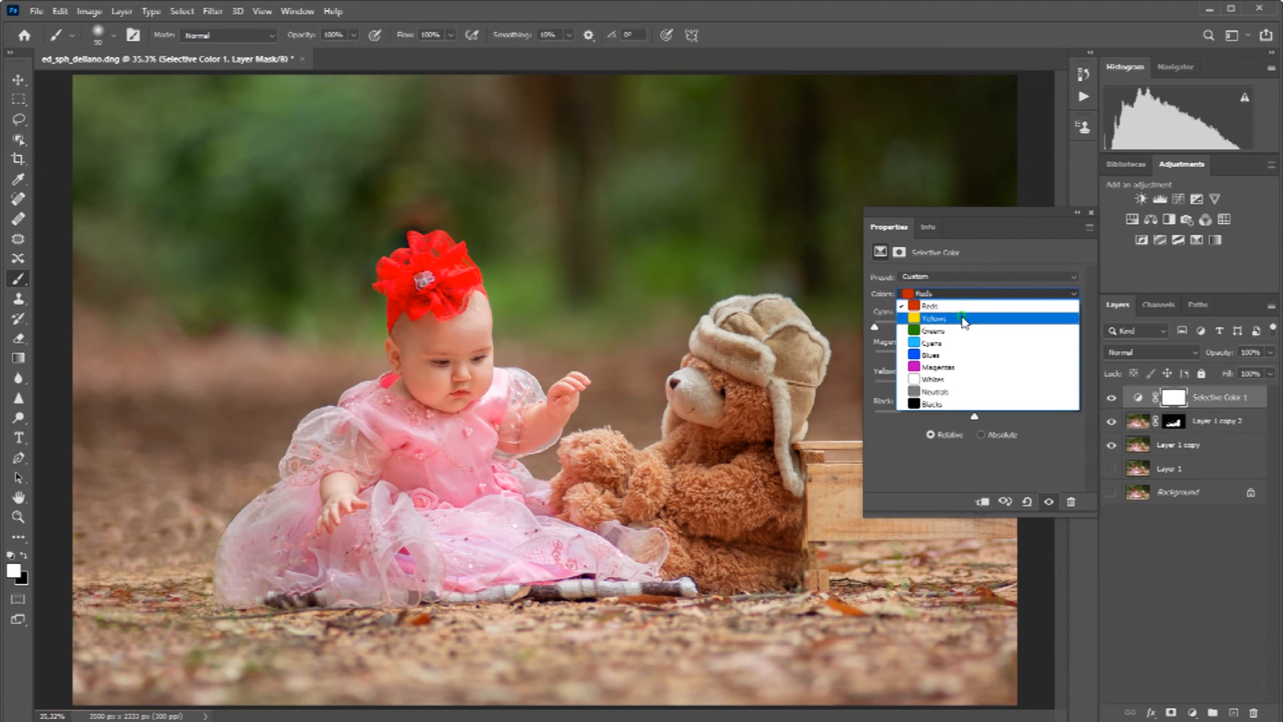
left_click(964, 320)
left_click_drag(974, 328, 963, 327)
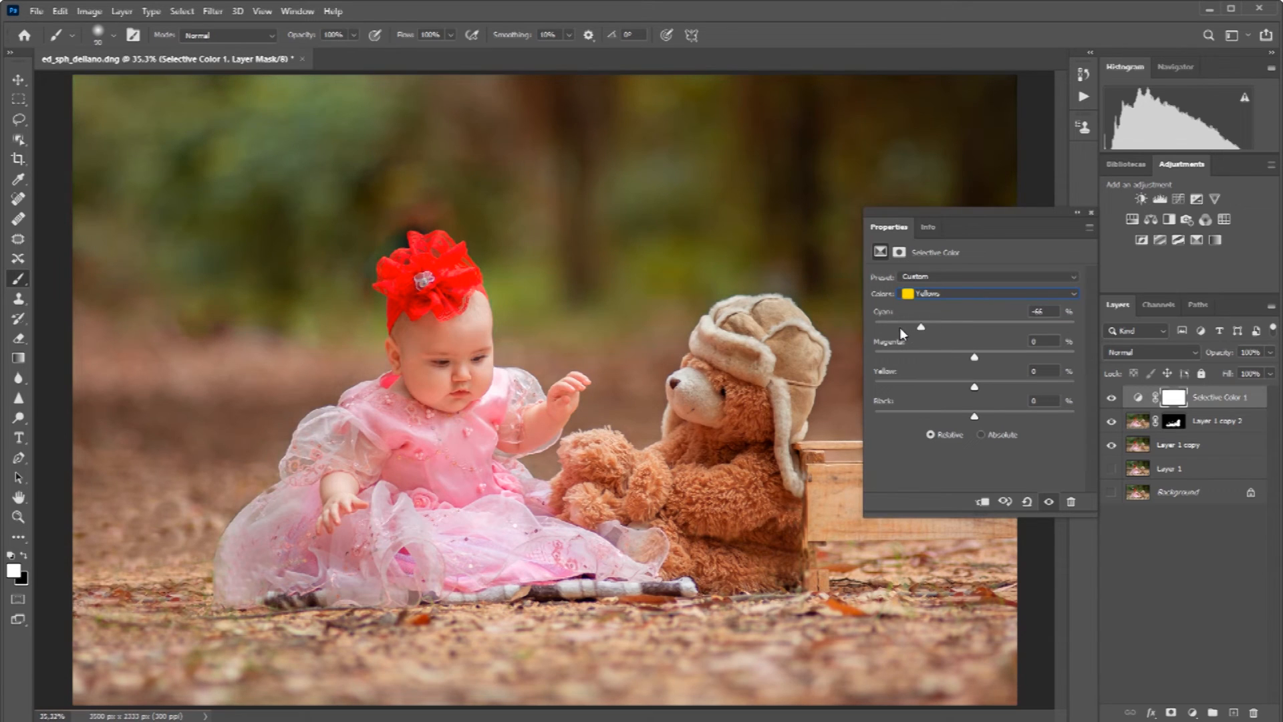
left_click_drag(877, 328, 873, 329)
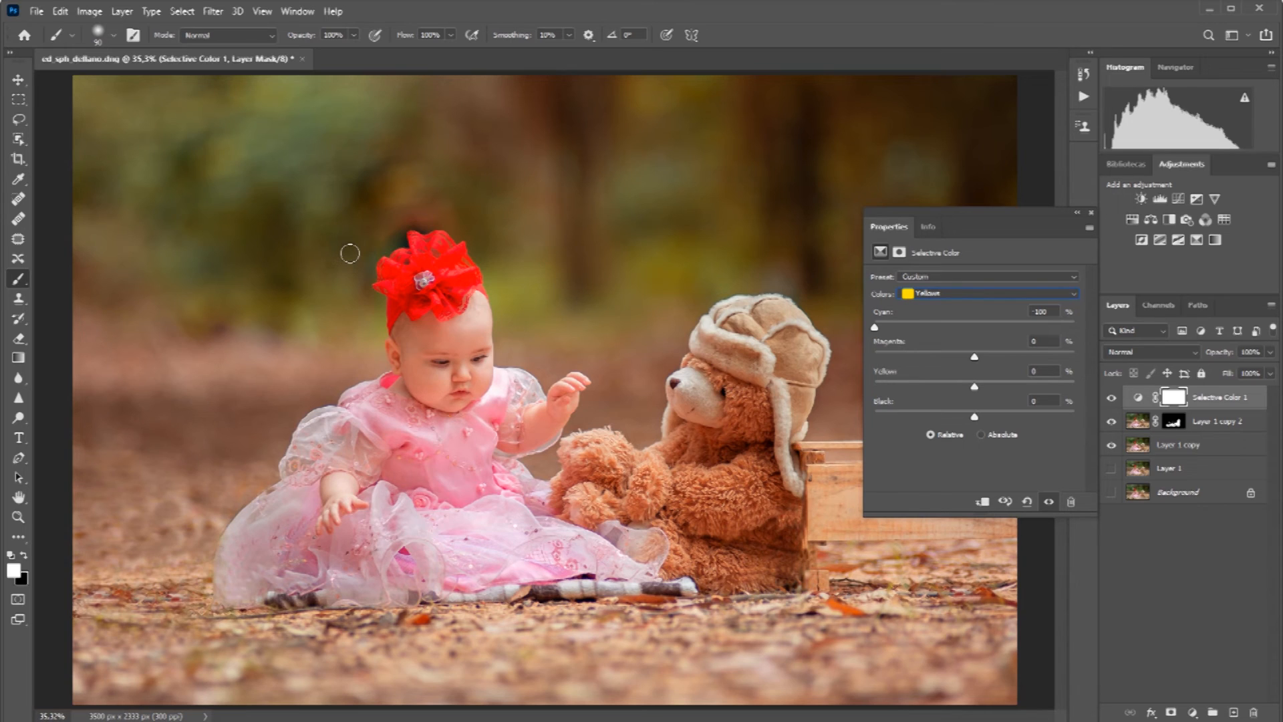
- Lower Cyan to its minimum for the Magentas in the Selective Color adjustment
left_click(972, 297)
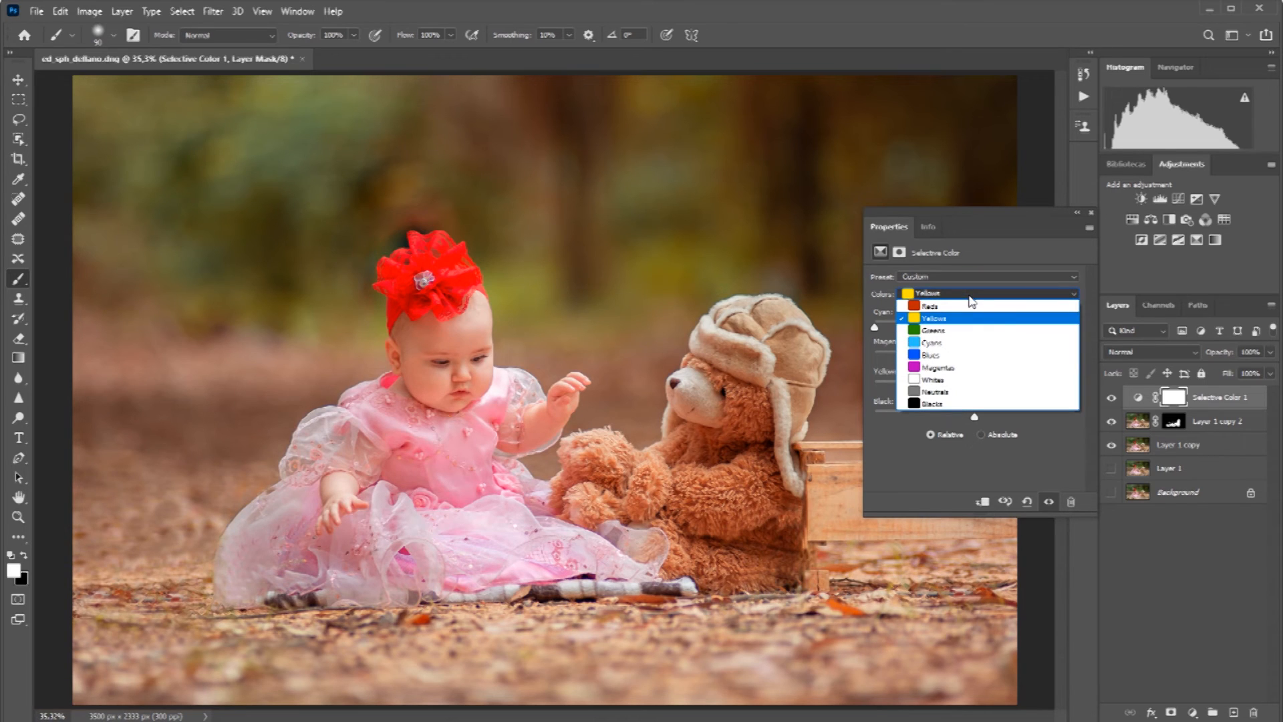
left_click(953, 367)
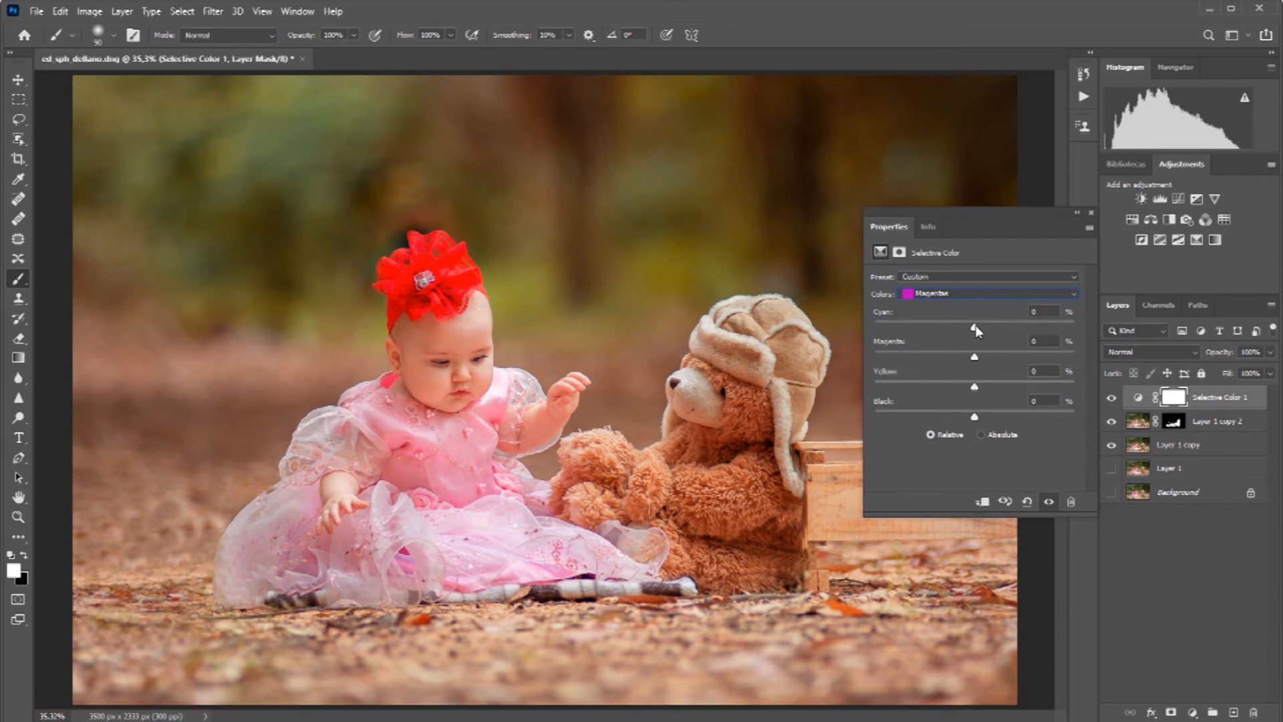
left_click_drag(975, 325, 964, 326)
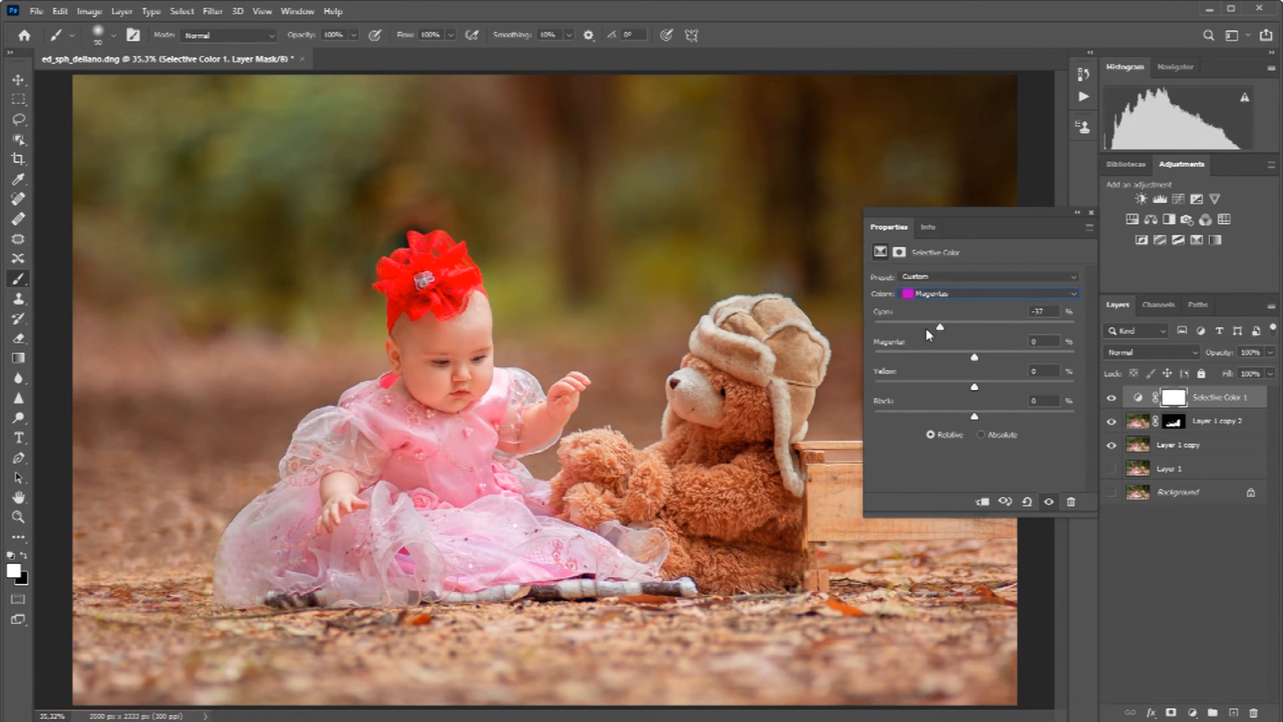
left_click_drag(884, 332, 872, 332)
left_click(1091, 213)
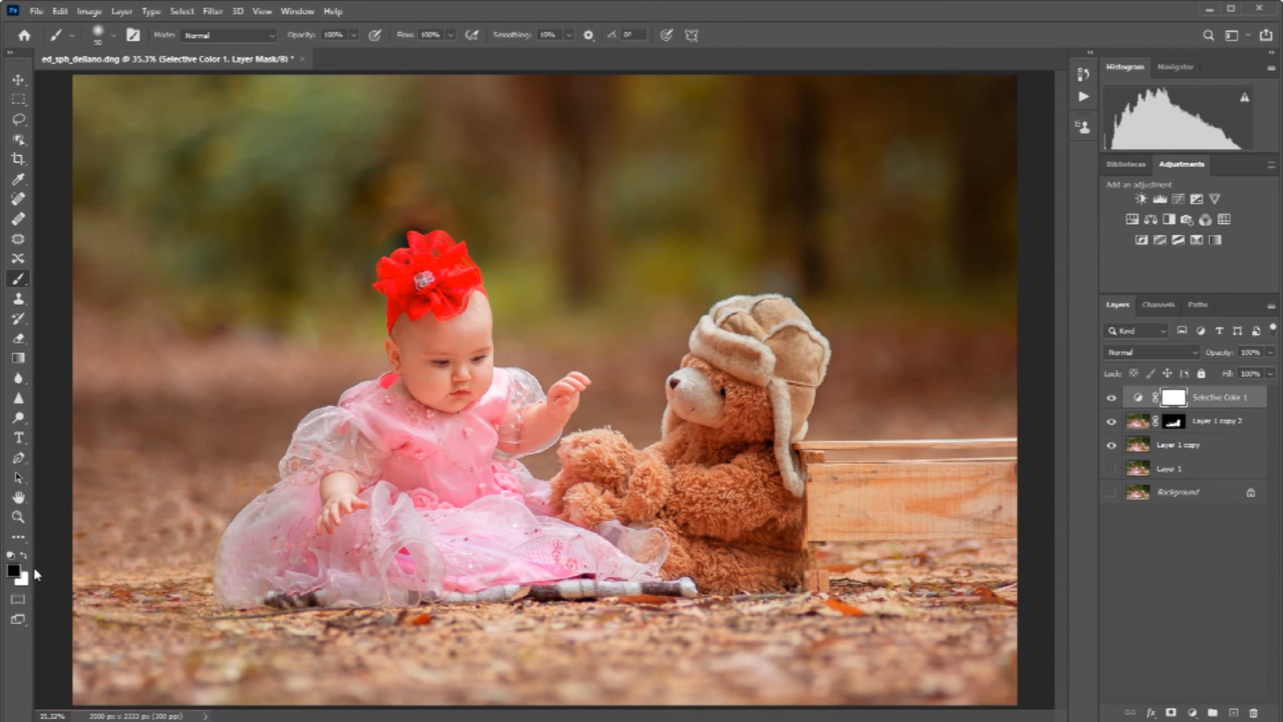
- With a black brush, paint the Selective Color mask over the baby's red flower headband to restore its detail
key("x")
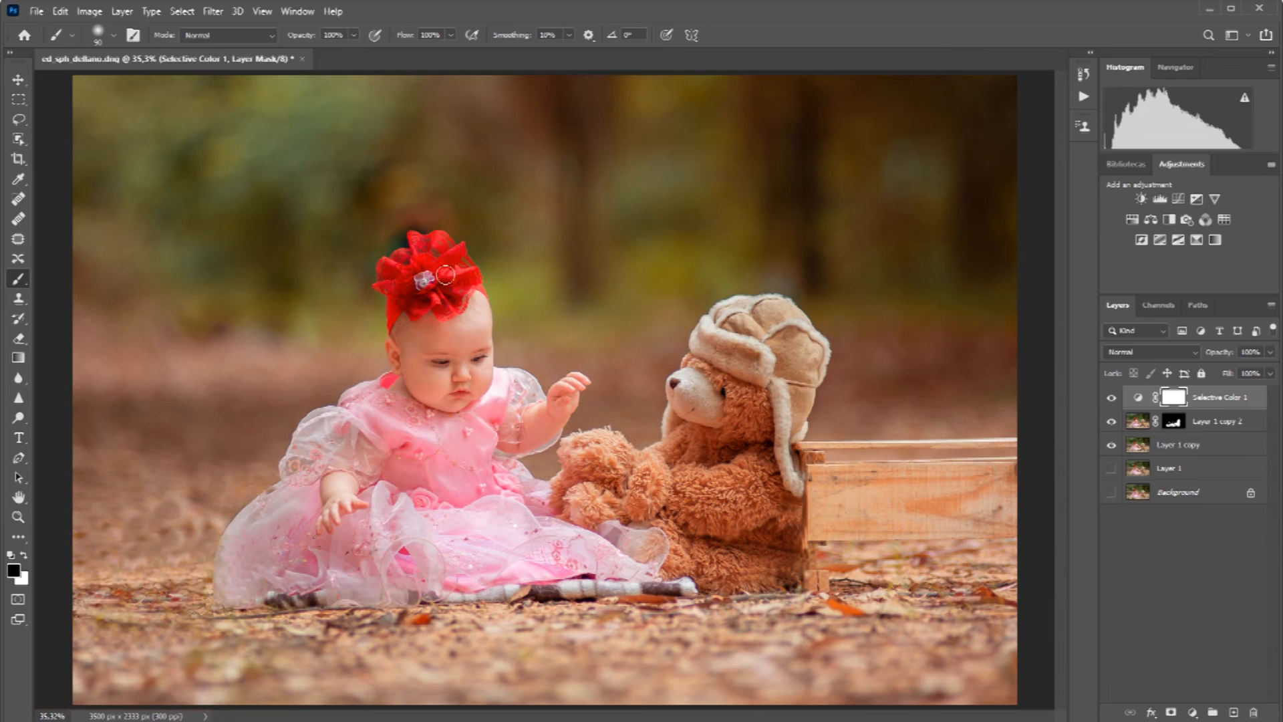
left_click_drag(421, 278, 398, 310)
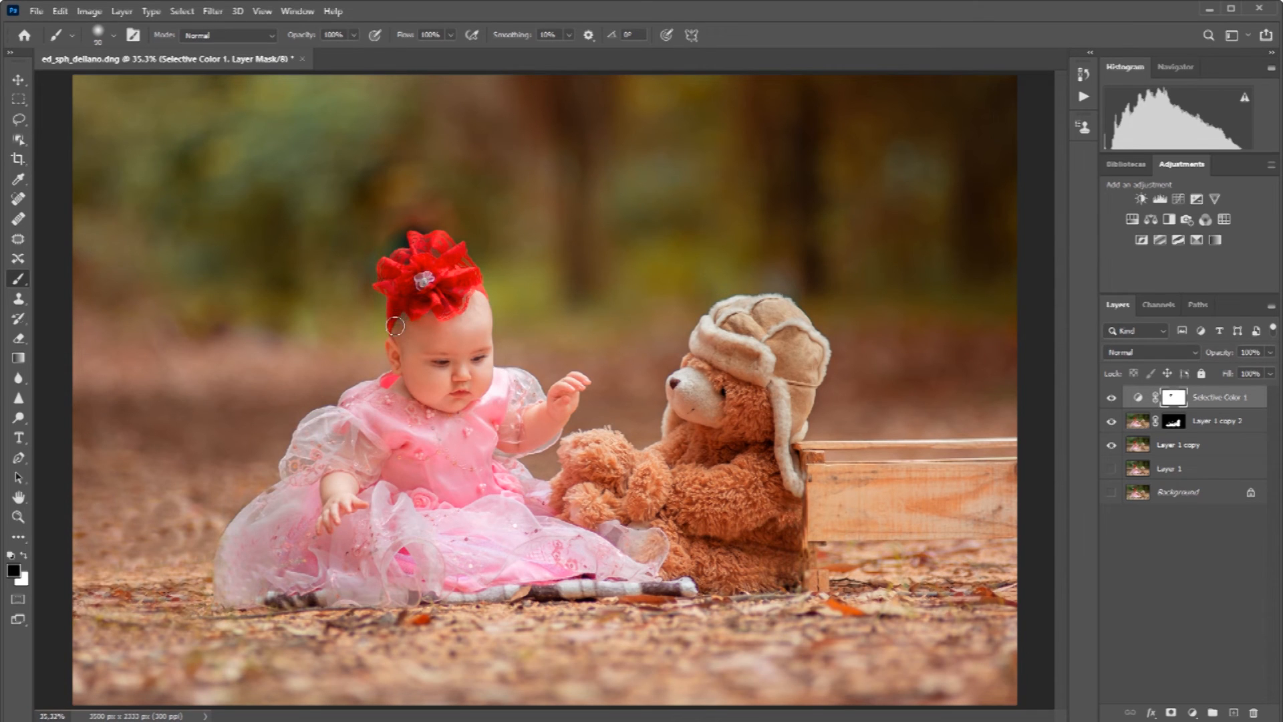
mouse_move(393, 303)
left_mouse_down()
mouse_move(389, 317)
mouse_move(388, 251)
mouse_move(436, 239)
left_mouse_up()
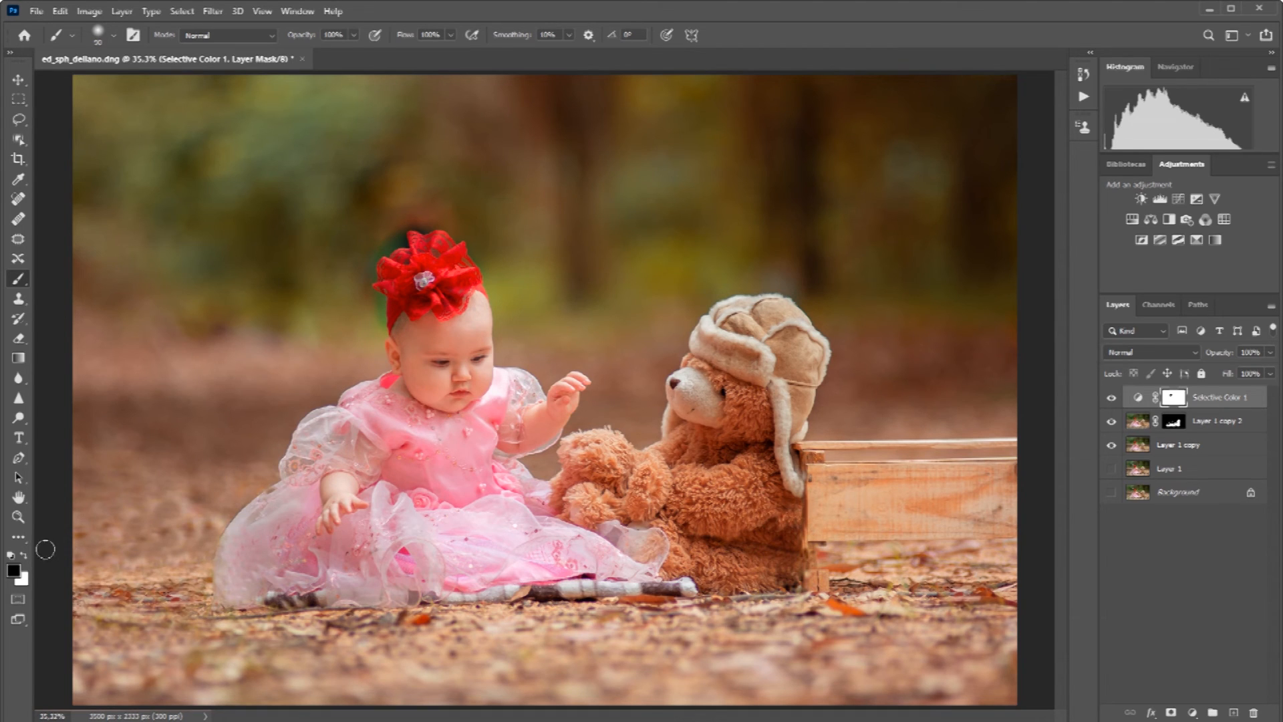
- With a white brush at 40% opacity, paint the mask around the red flower to bring back the background's color adjustment
key("x")
left_click(354, 32)
left_click_drag(356, 51, 312, 55)
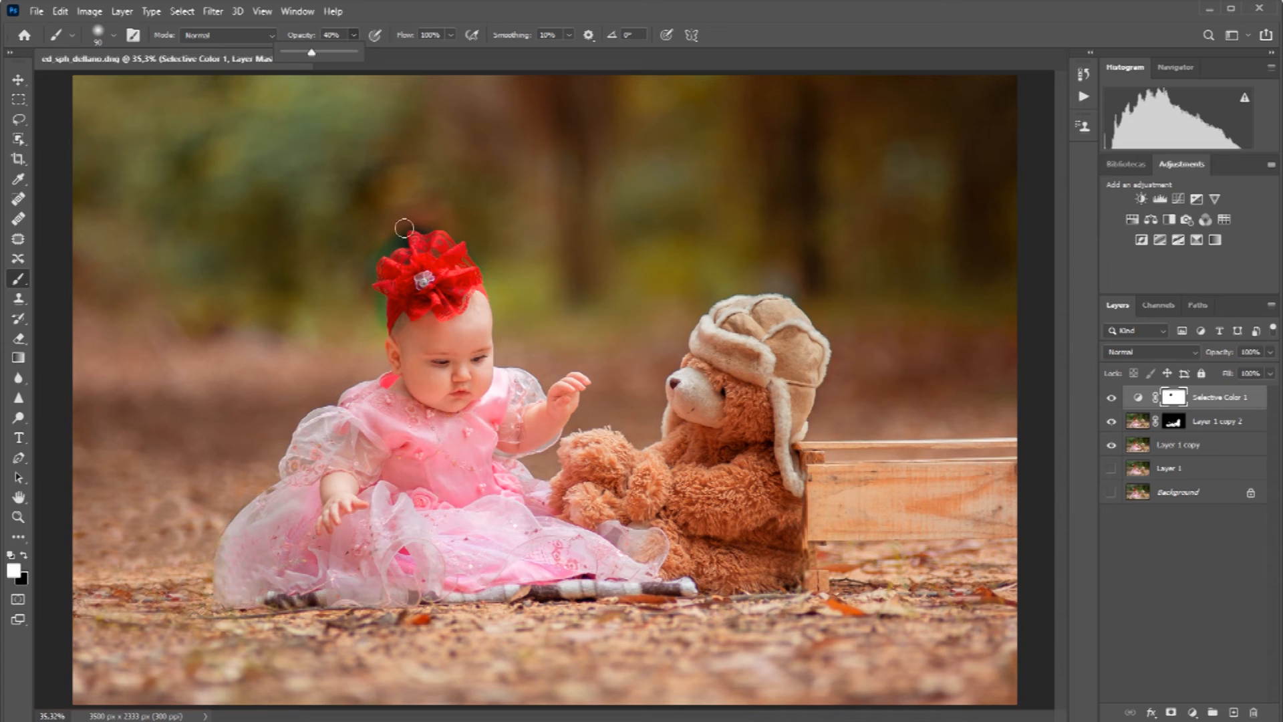
left_click(447, 236)
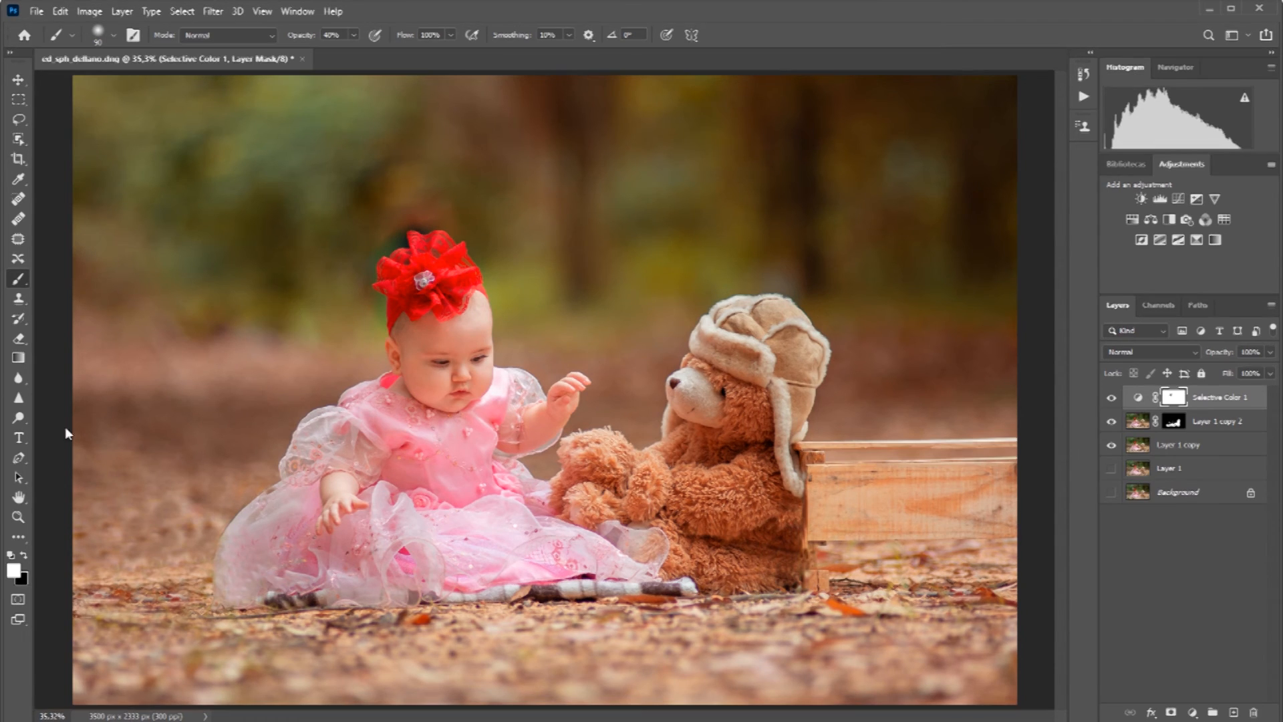
key("x")
- Add a Hue/Saturation adjustment layer, choose the Magentas range, and sample the dress's pink with its eyedropper
left_click(1193, 714)
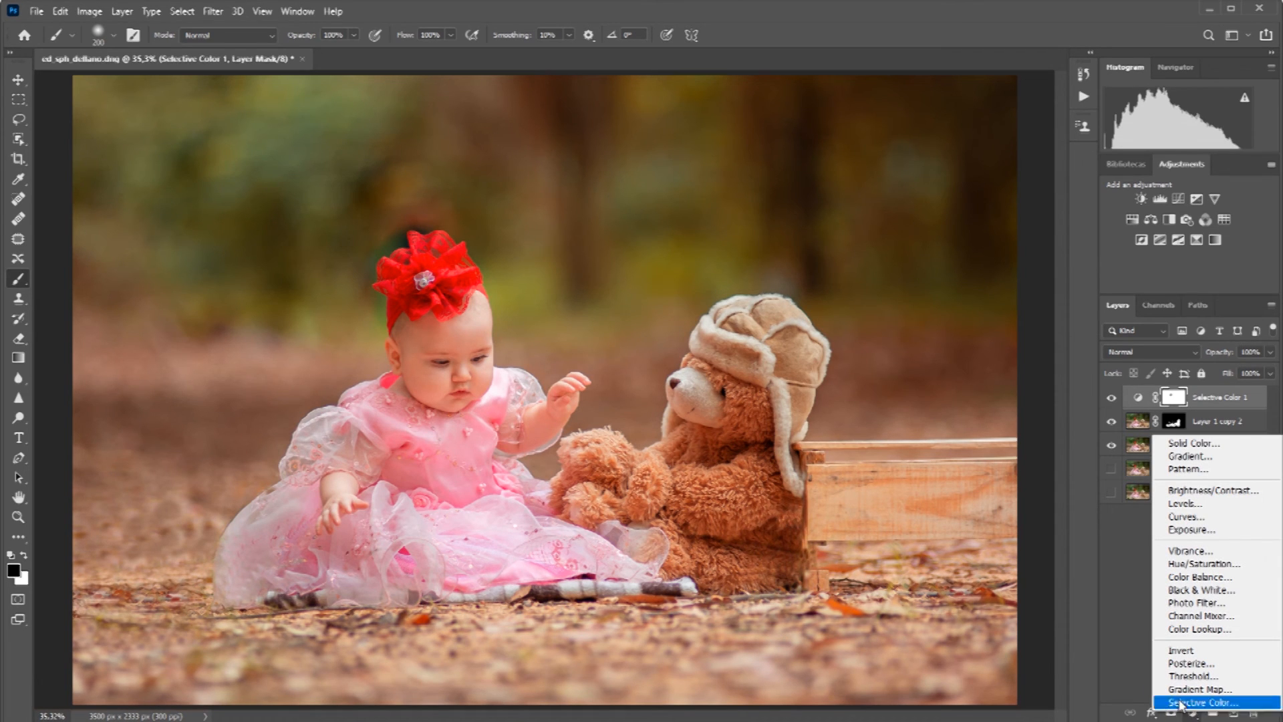
left_click(1189, 565)
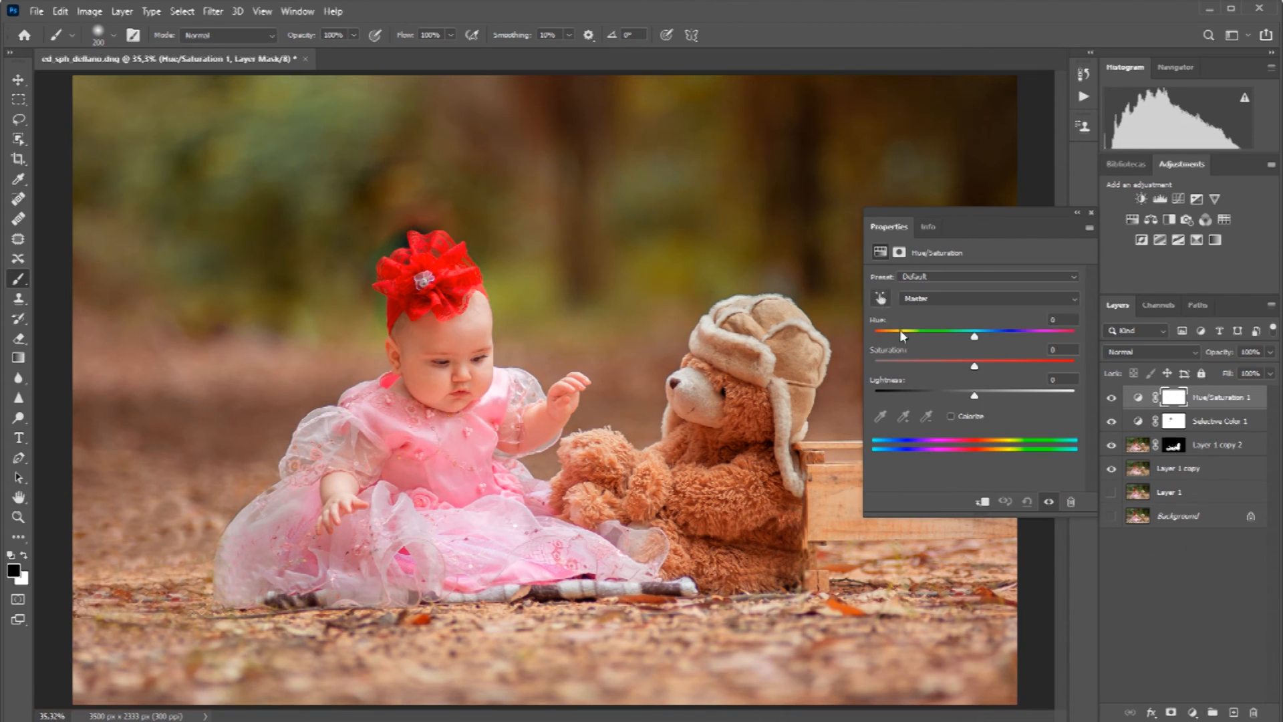
left_click(953, 299)
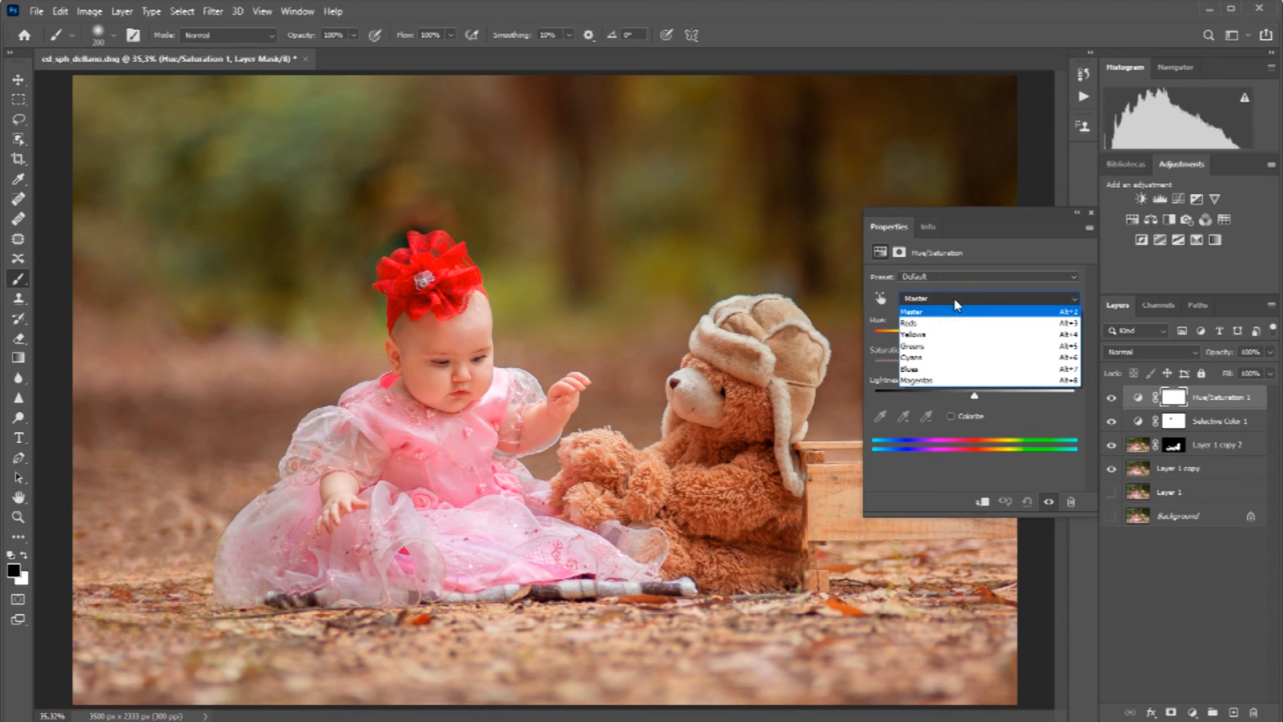
left_click(933, 380)
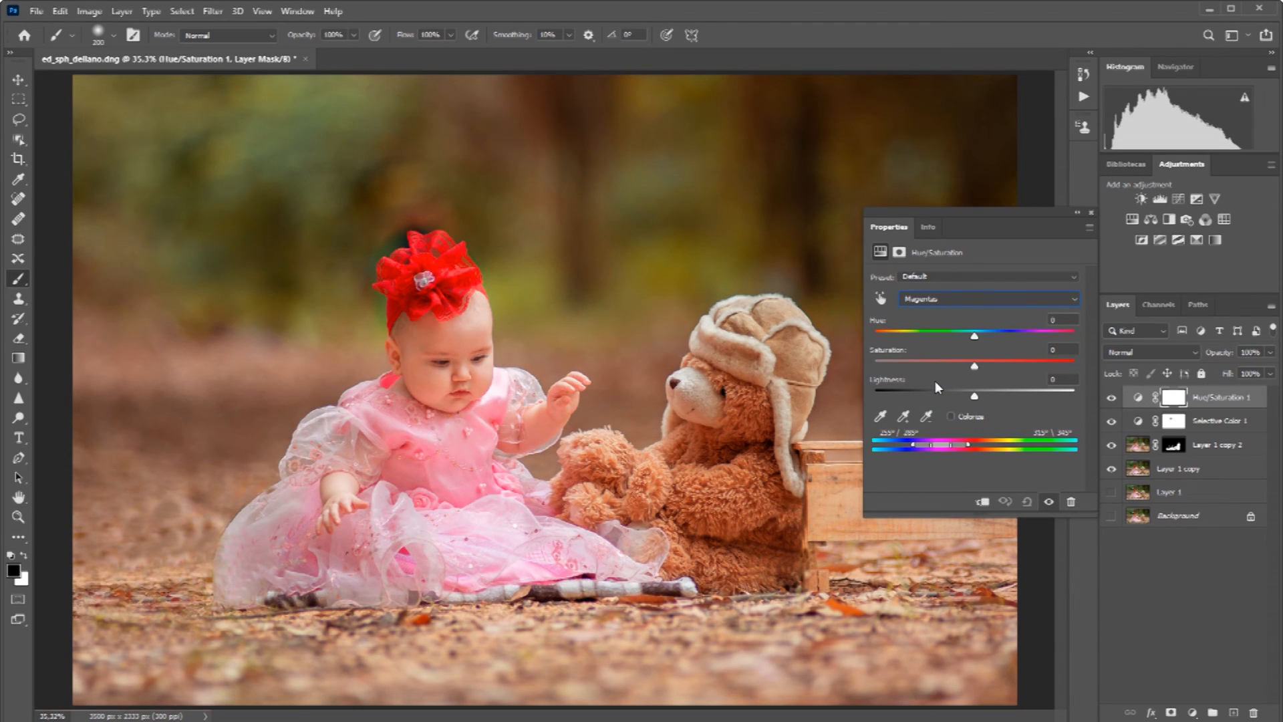
left_click(882, 419)
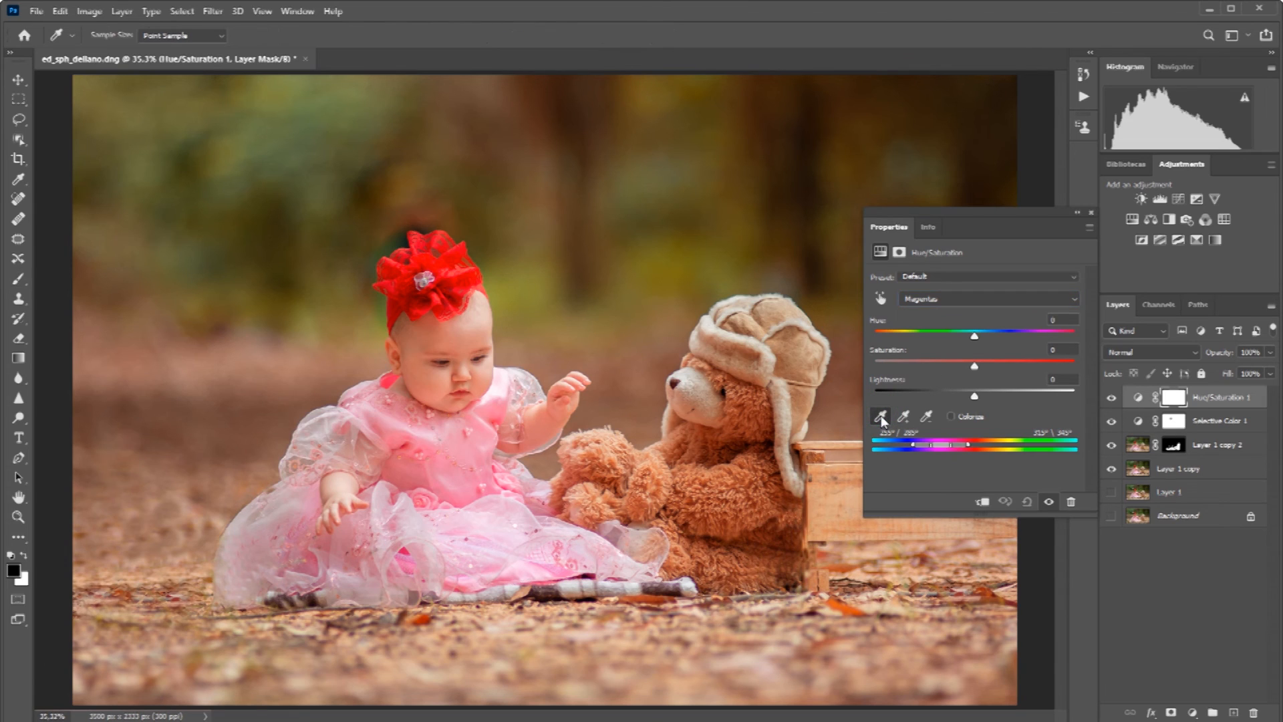
left_click(446, 465)
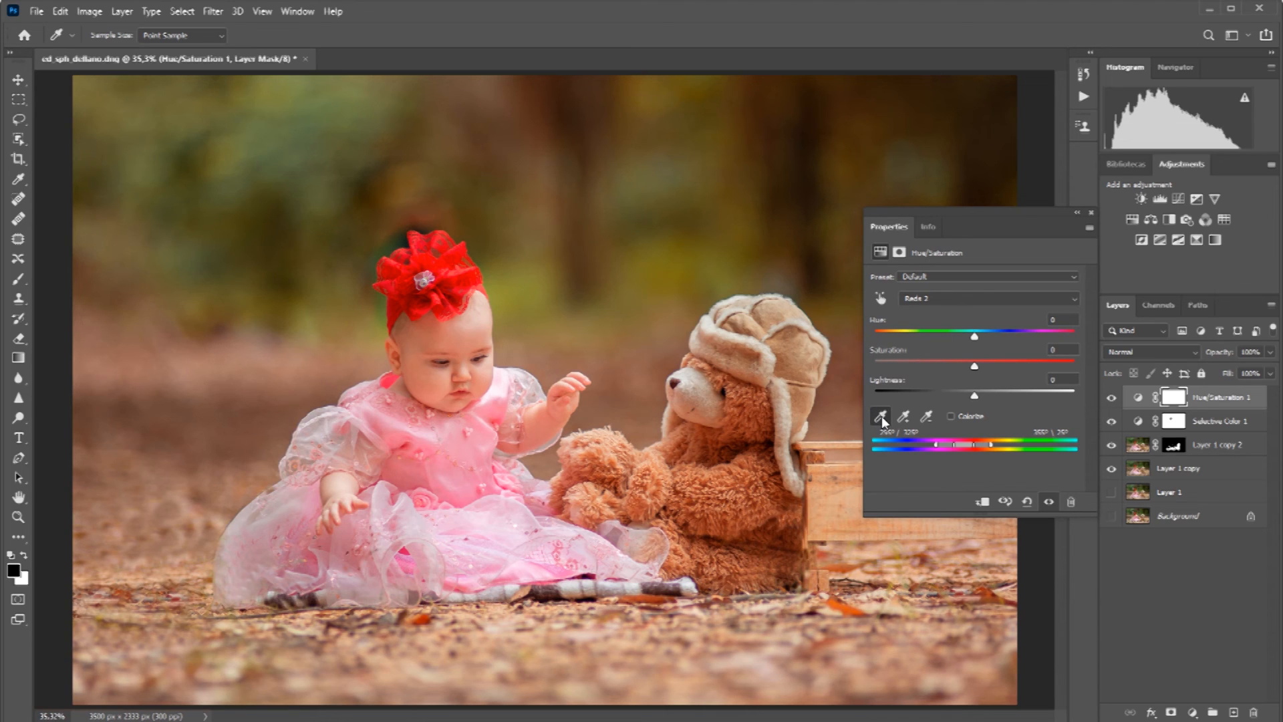
- Set Saturation to +10 for the sampled pink range in the Hue/Saturation adjustment
key("b")
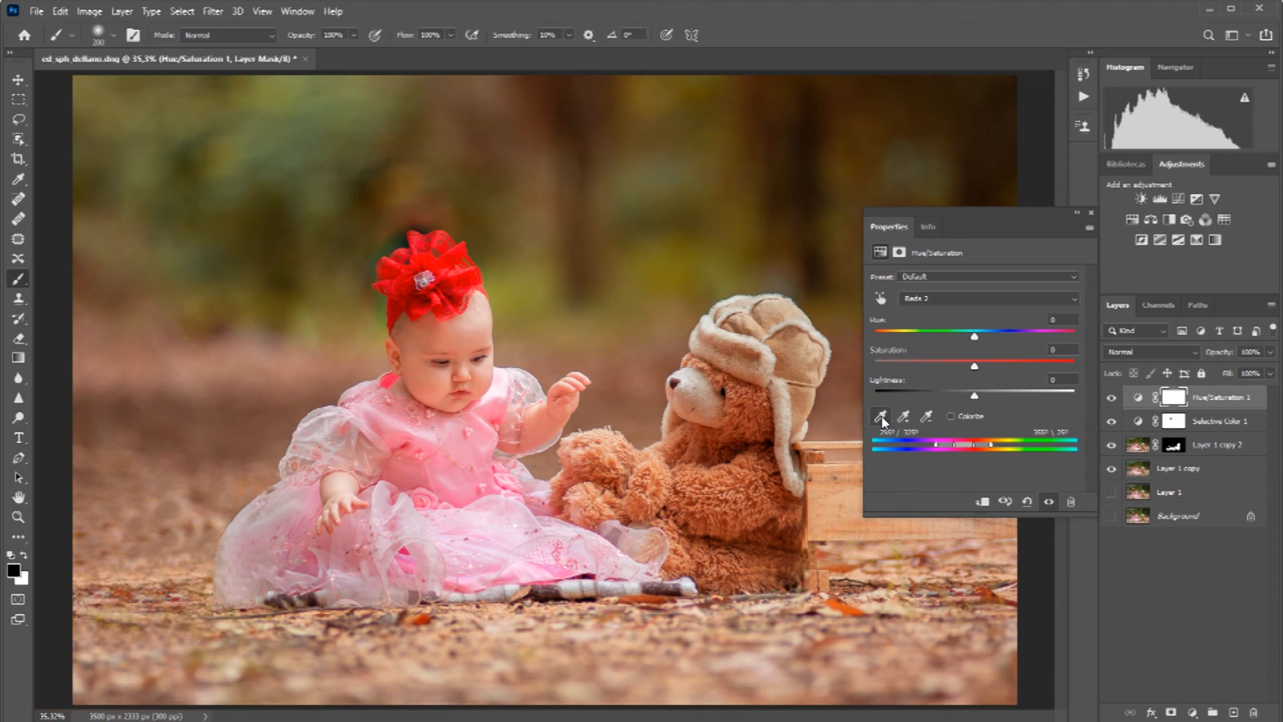
key("x")
key("v")
left_click(1059, 350)
type("10")
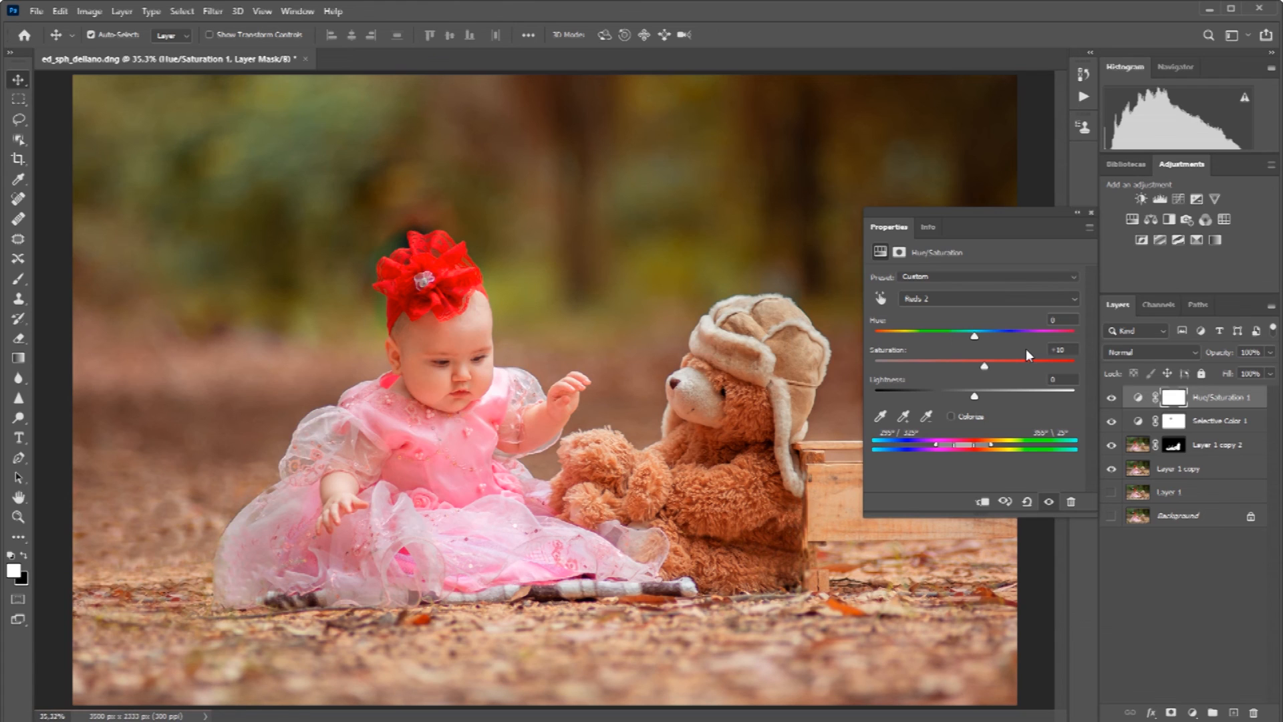
left_click(1091, 213)
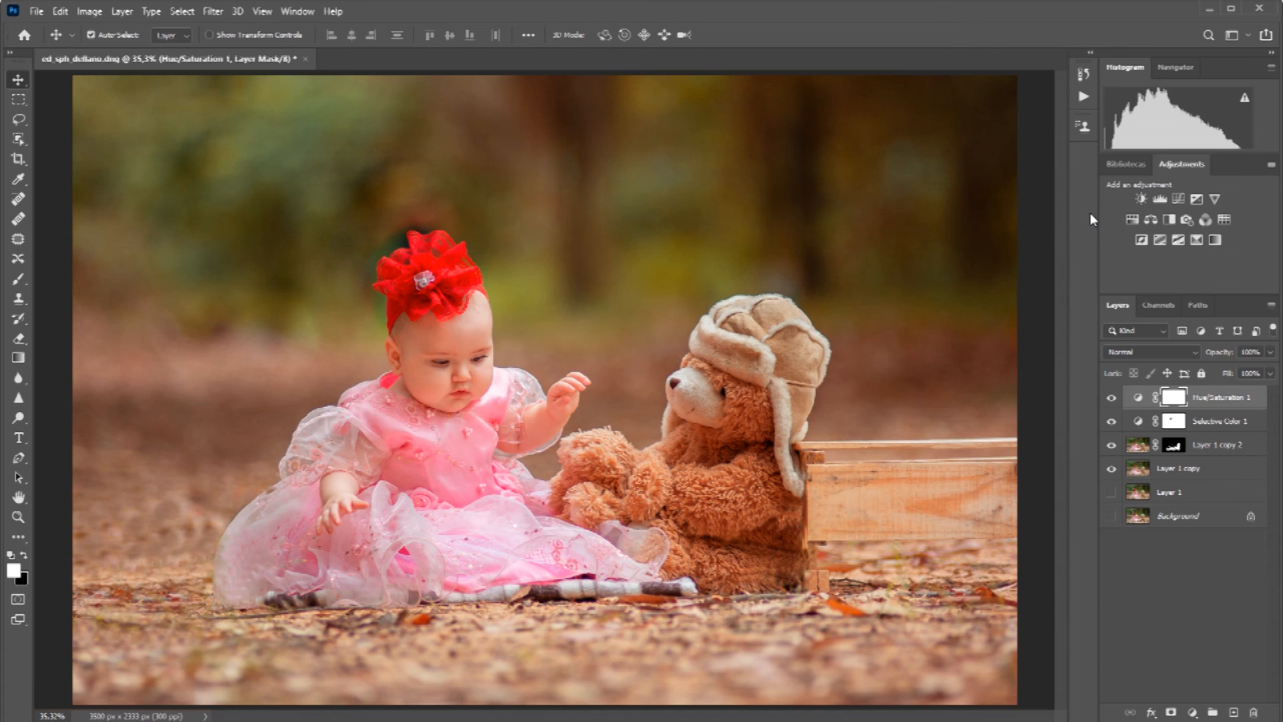
- Make white the foreground color and add a Gradient Fill layer on top of the layer stack
key("b")
key("x")
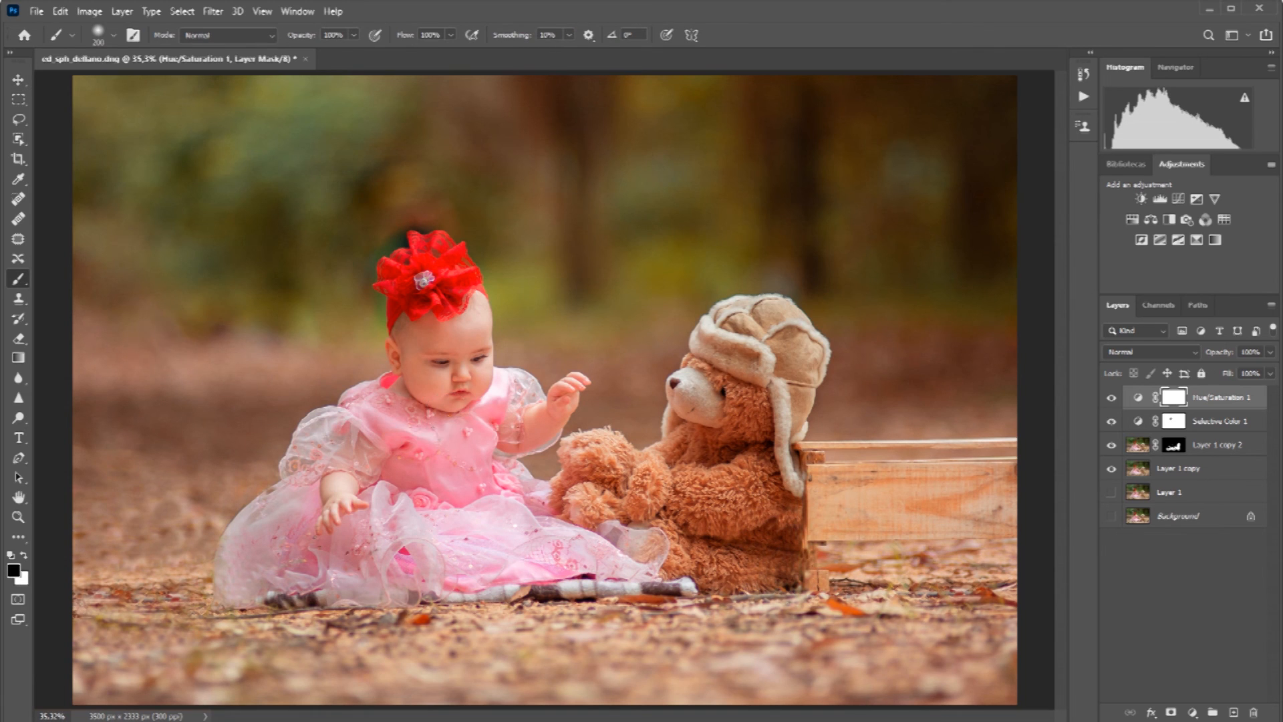
left_click(19, 80)
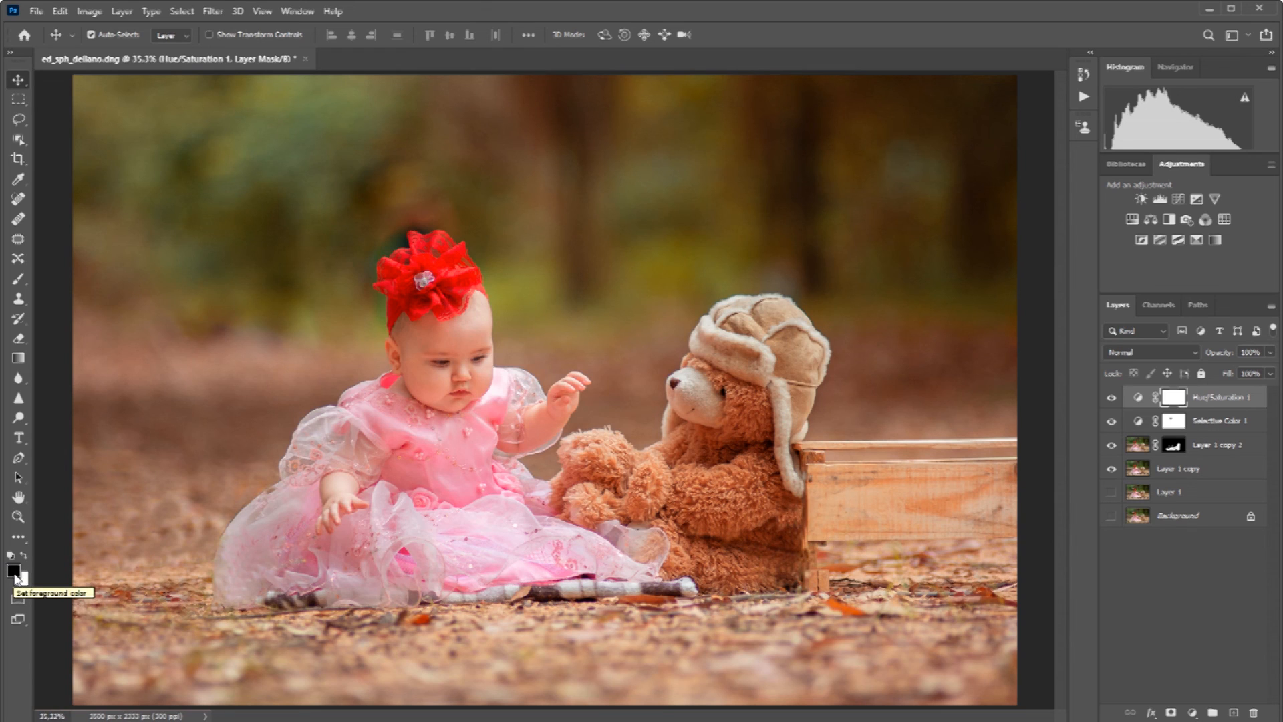
key("x")
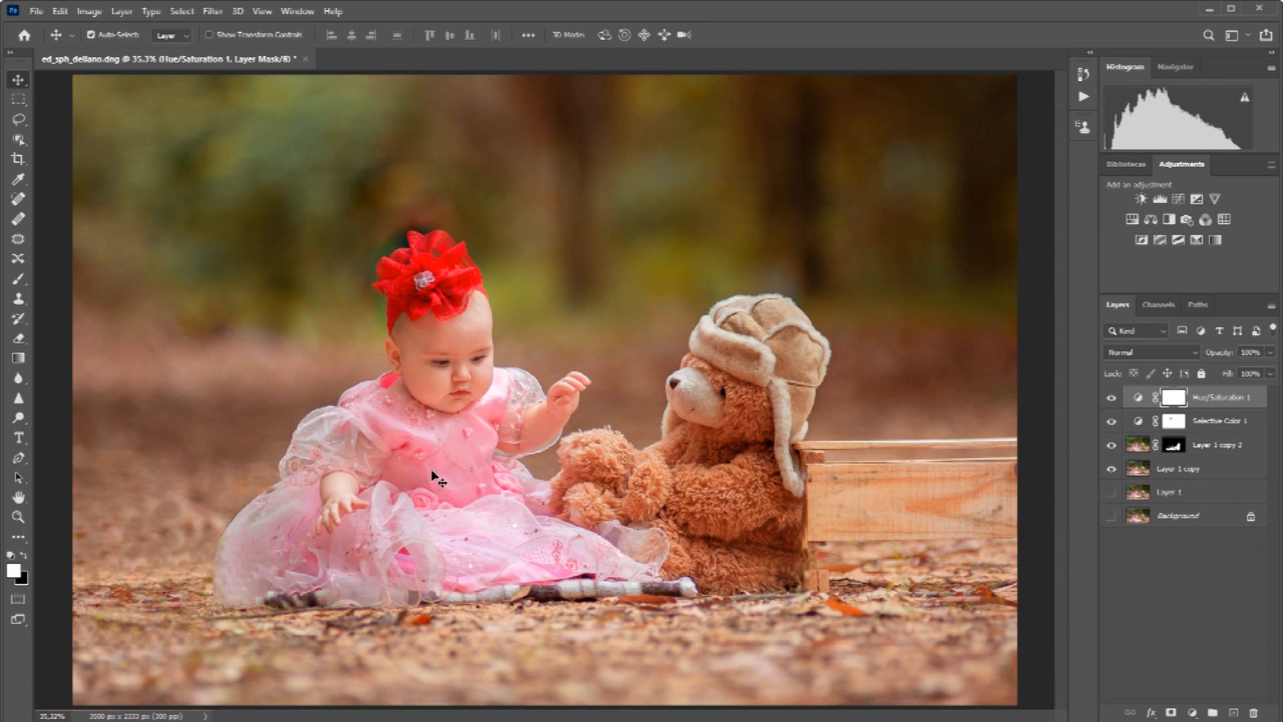
left_click(1193, 713)
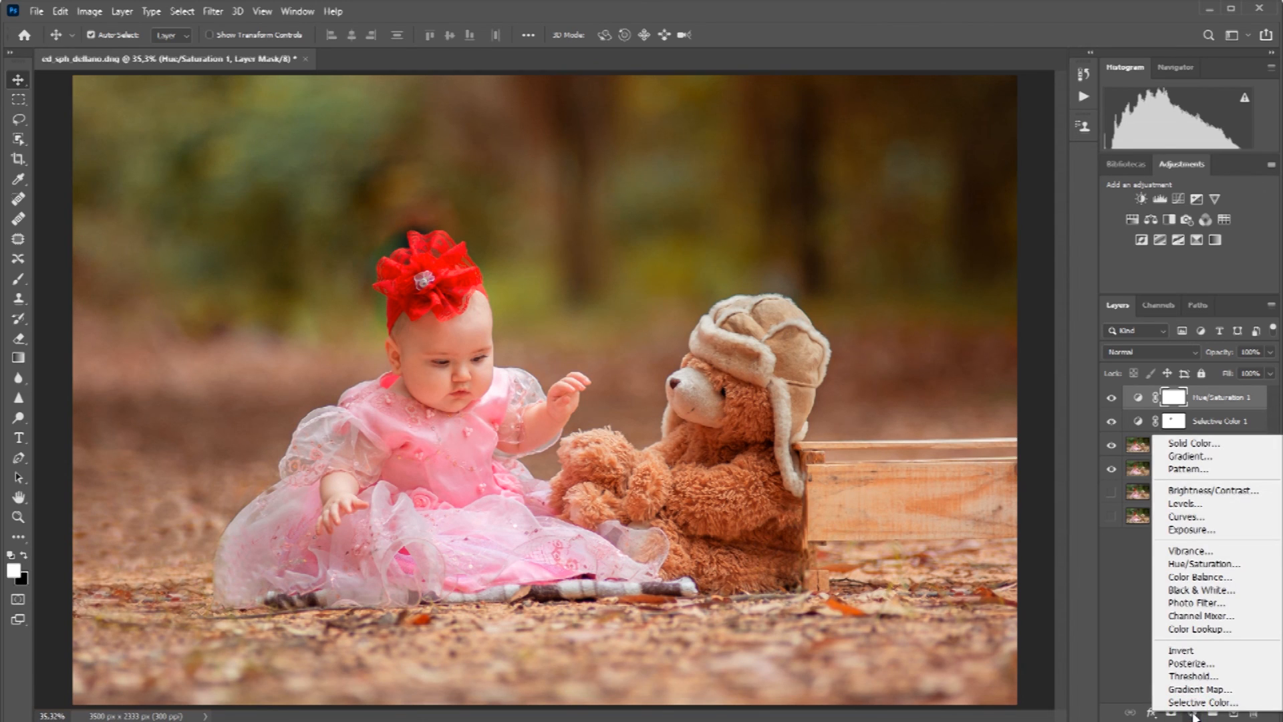
left_click(1215, 458)
left_click_drag(946, 423, 736, 181)
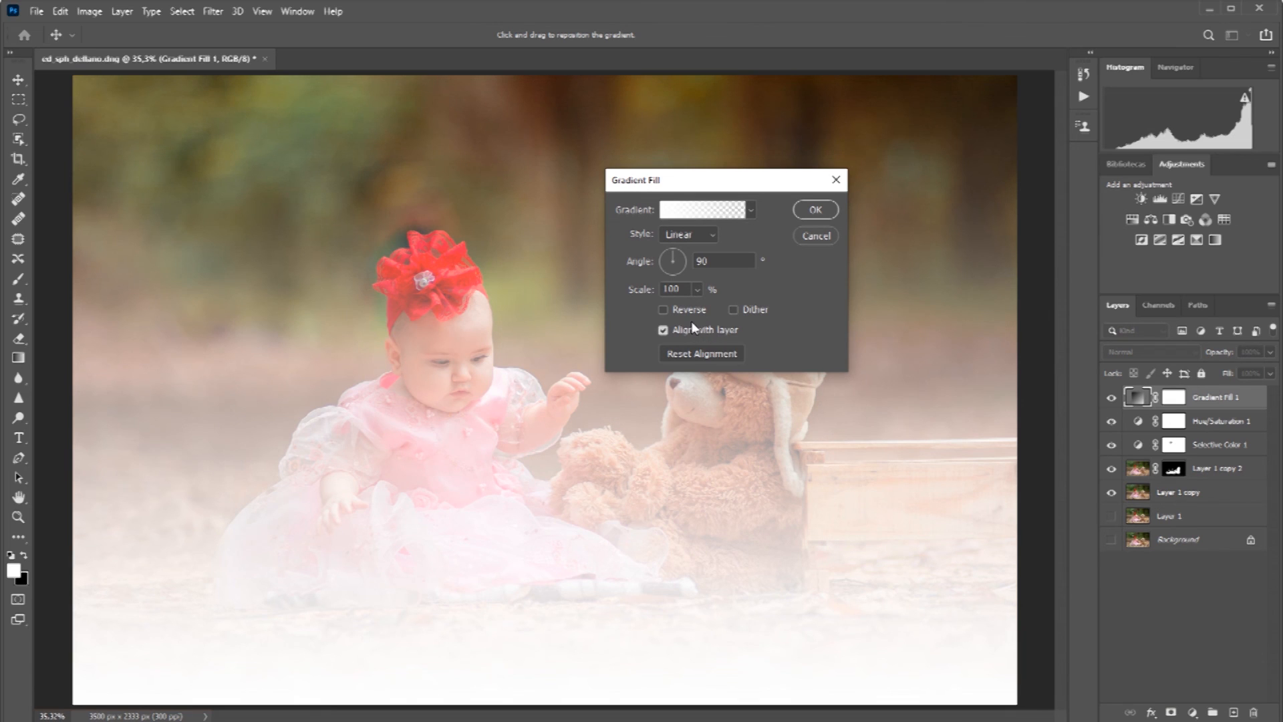
- Set the gradient fill to Radial style with a scale of 140%
left_click(710, 235)
left_click(685, 263)
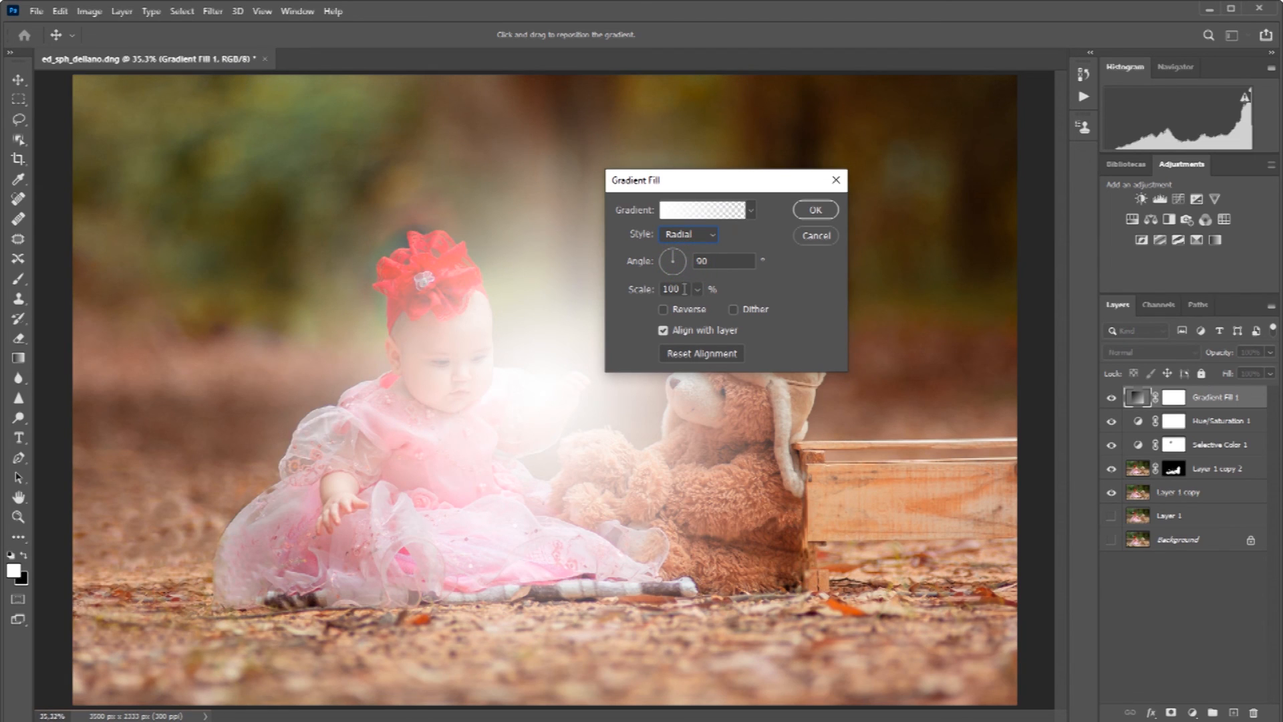
double_click(675, 288)
type("14")
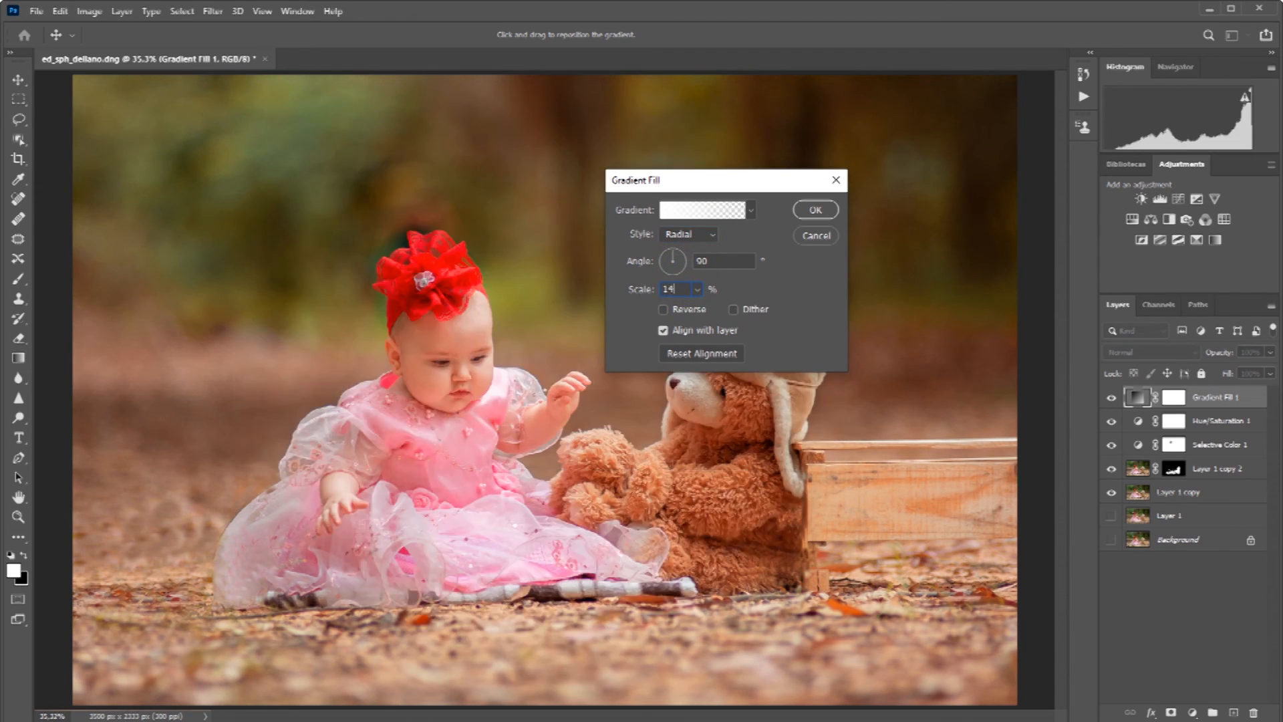
type("0")
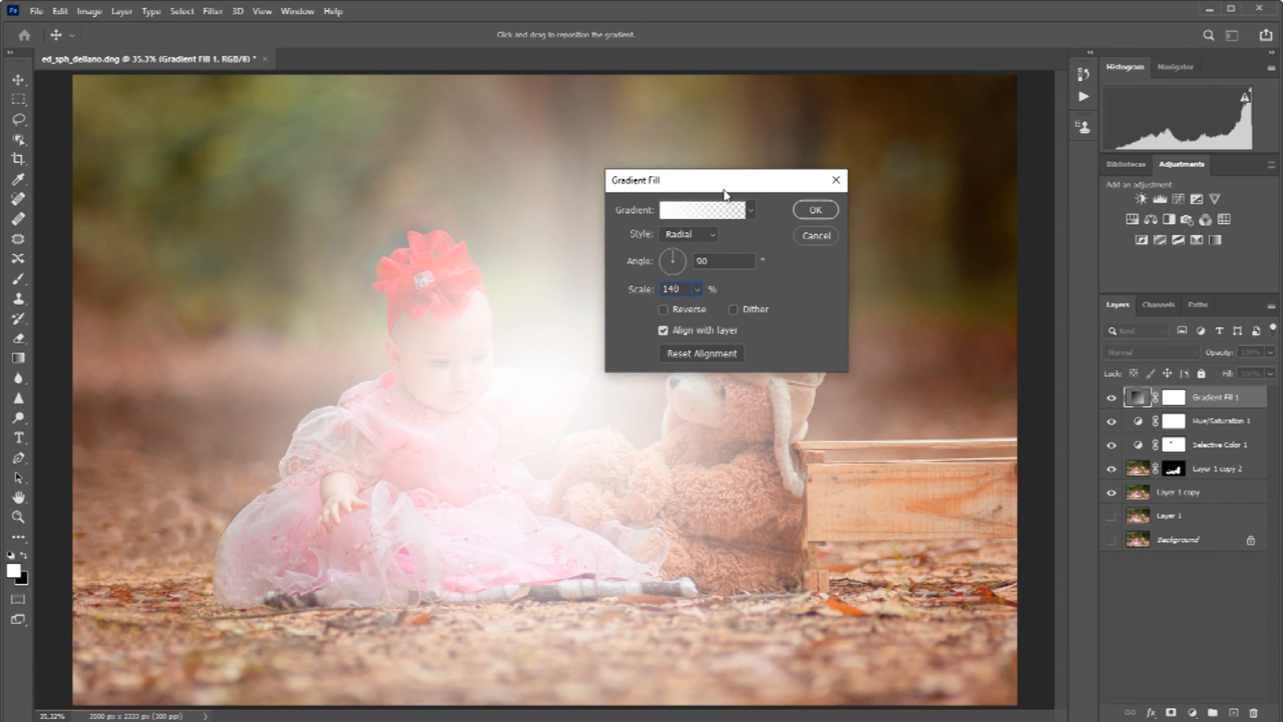
left_click_drag(760, 181, 994, 484)
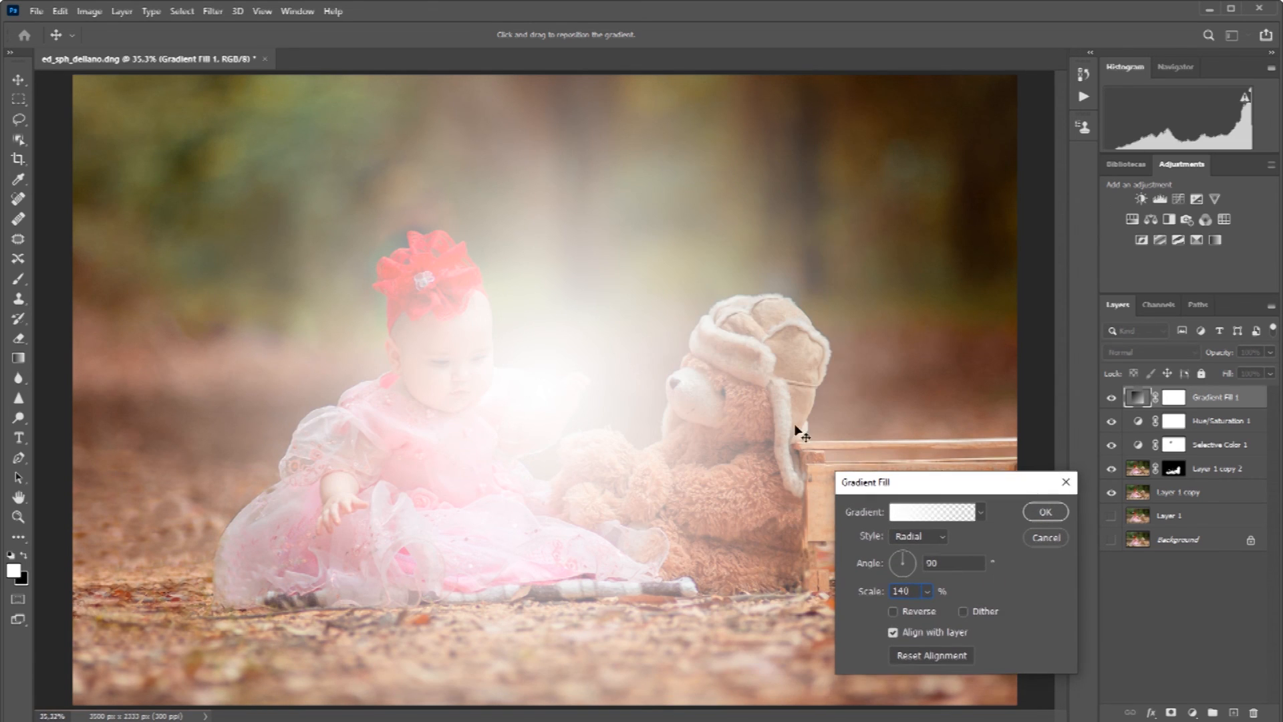
- Move the white radial glow from the image center to the photo's upper-right corner
left_click_drag(564, 404, 993, 112)
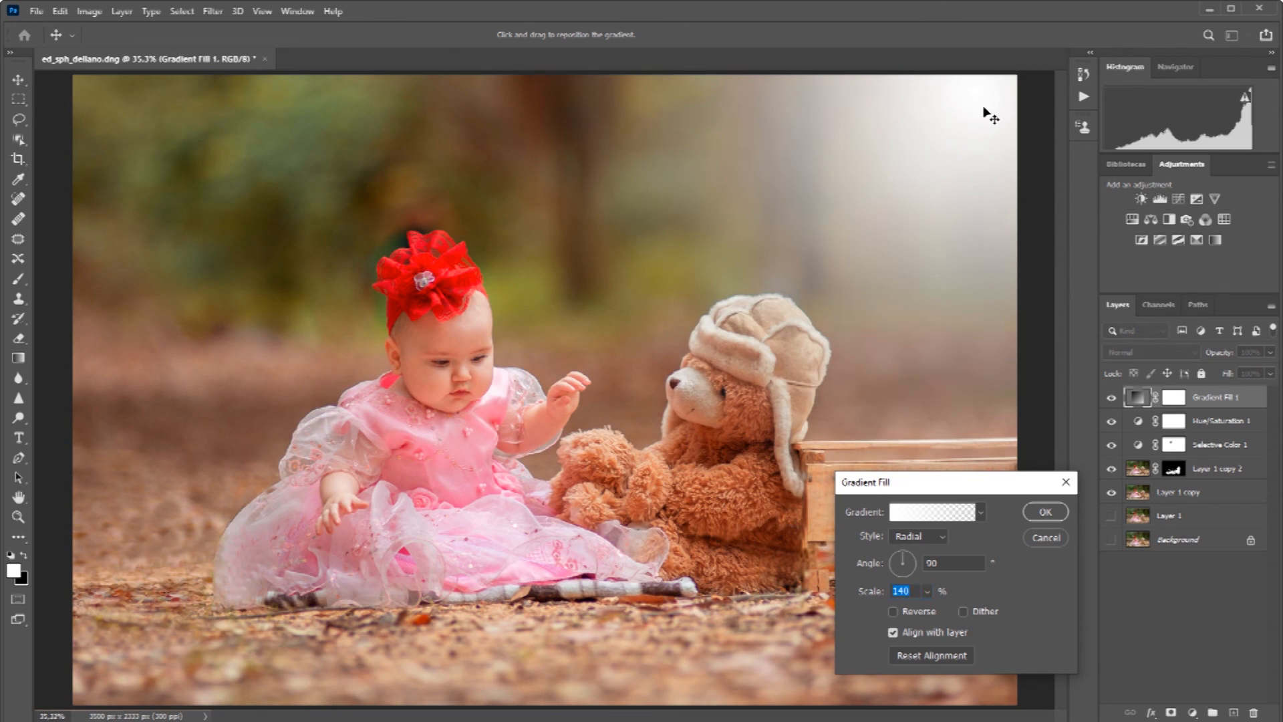
left_click(952, 156)
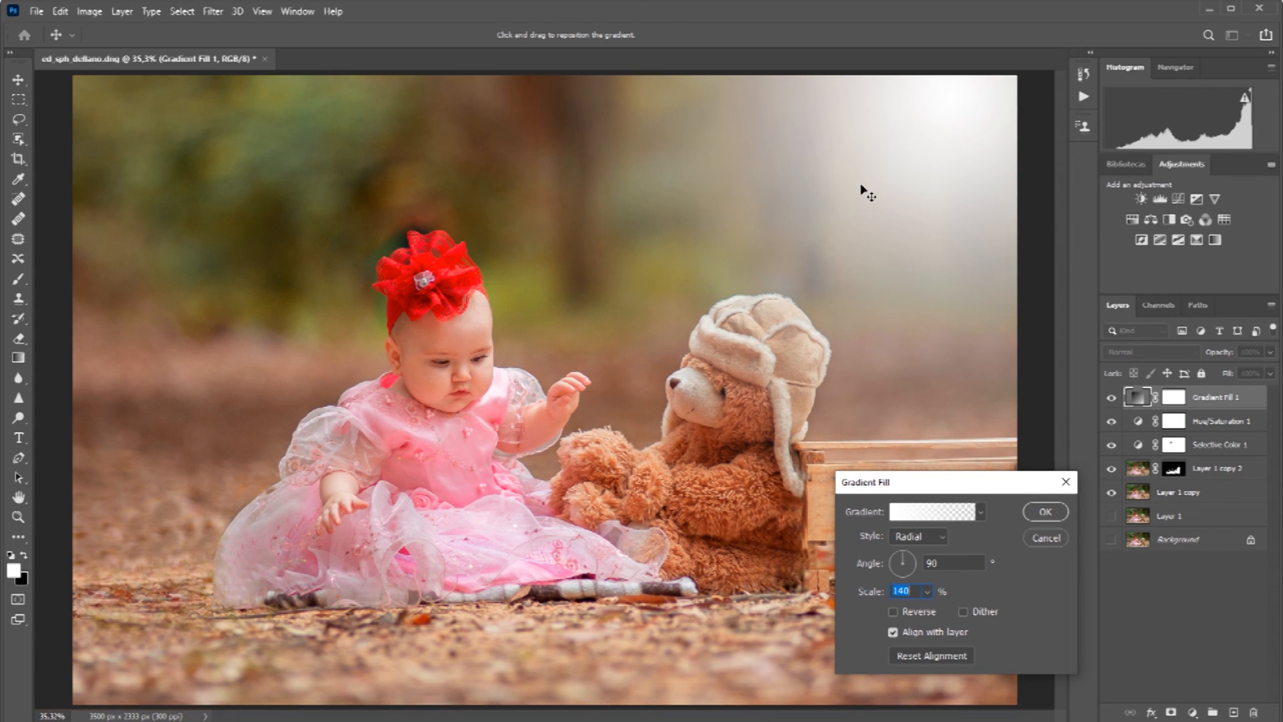
left_click_drag(850, 233, 906, 168)
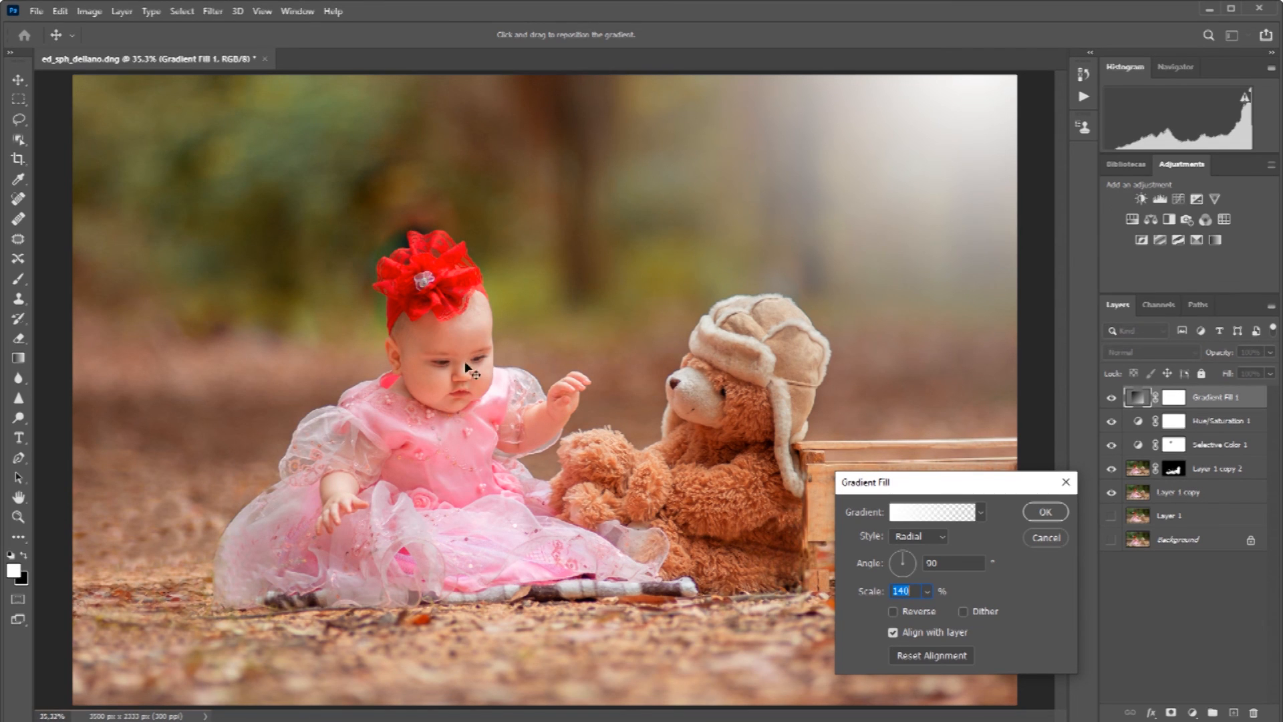
left_click(952, 125)
- Try the white radial glow in the photo's upper-left corner, and return it to the upper-right corner
left_click_drag(951, 124, 169, 198)
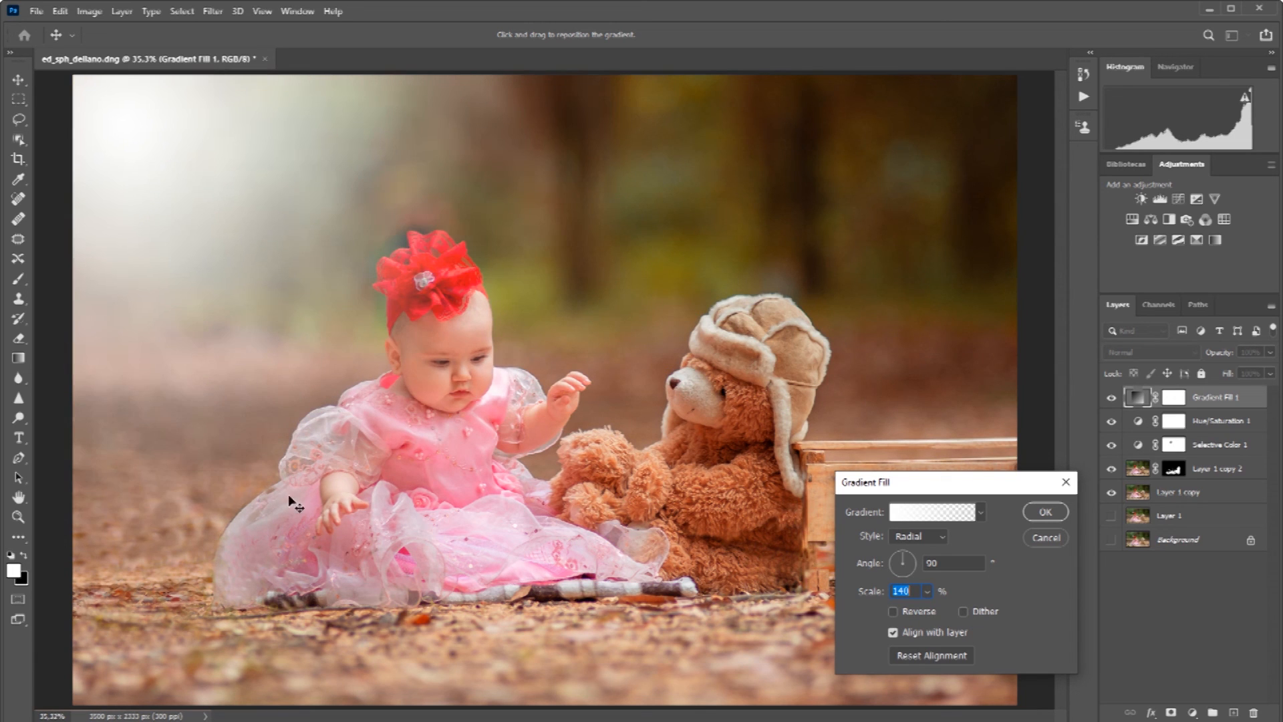
left_click_drag(186, 200, 960, 167)
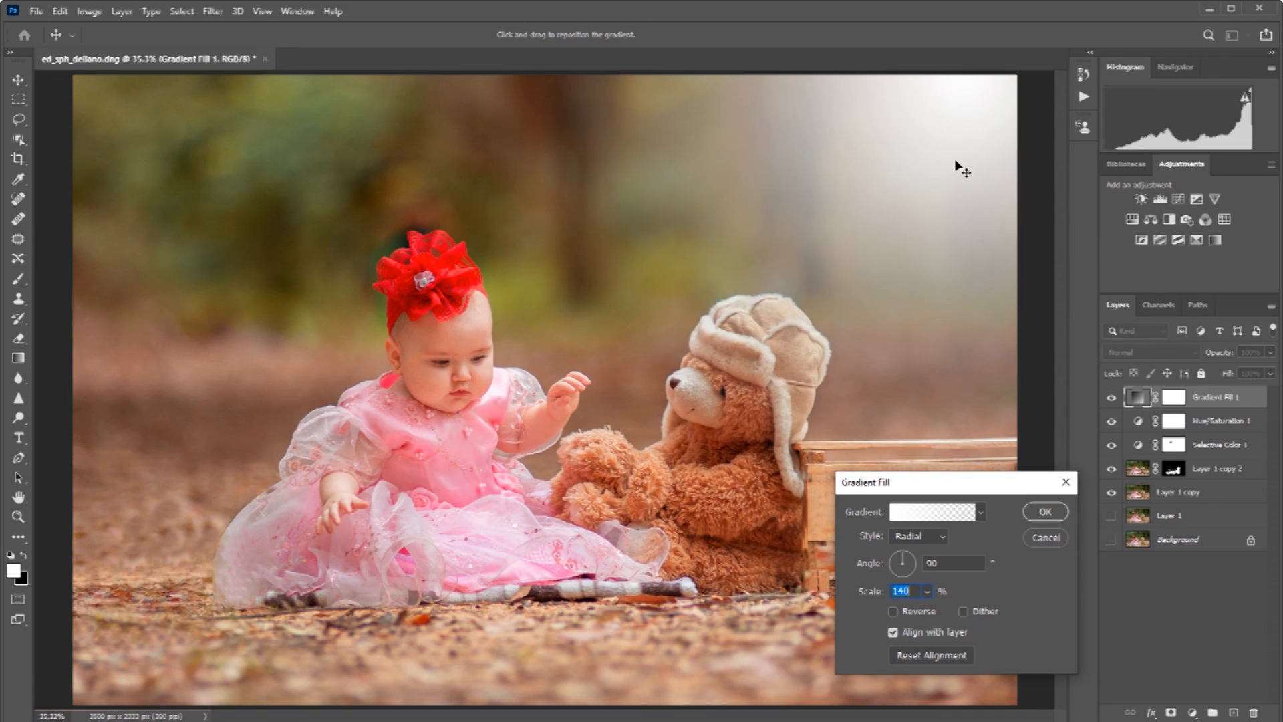
- Fine-tune the radial glow's position near the photo's upper-right corner and apply the gradient fill
left_click_drag(945, 215, 945, 192)
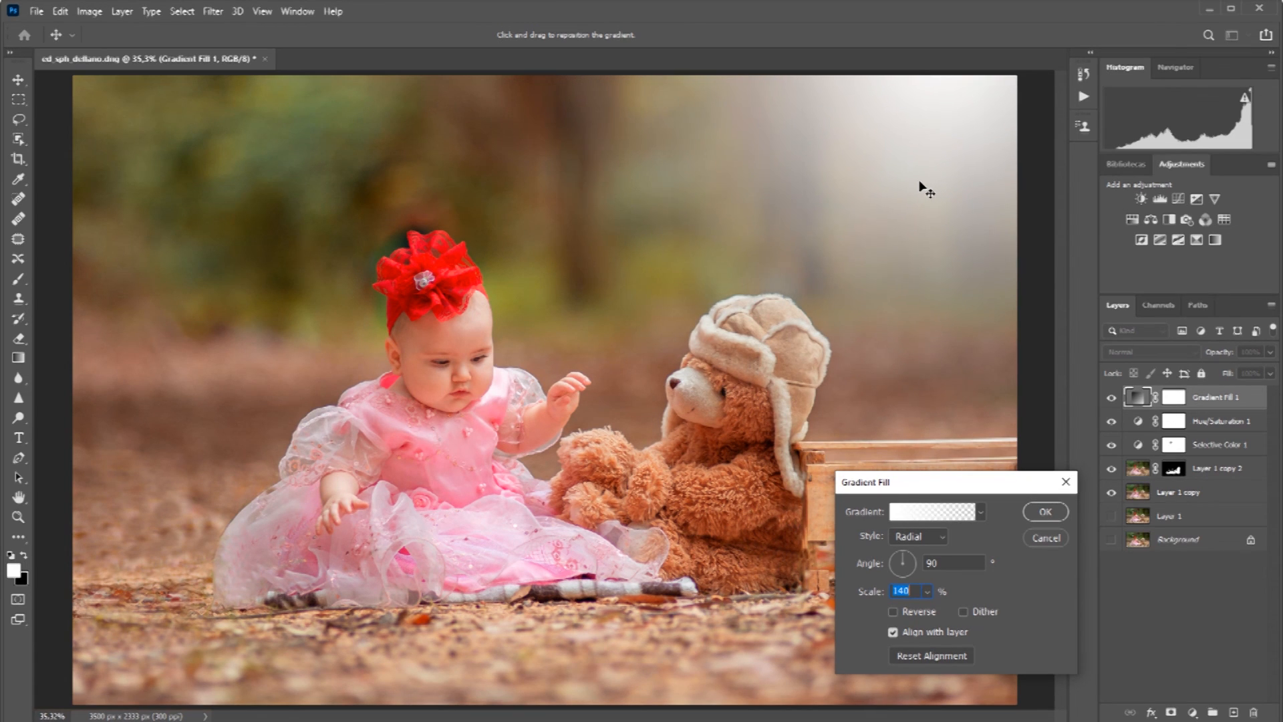
left_click_drag(918, 182, 914, 181)
left_click(921, 184)
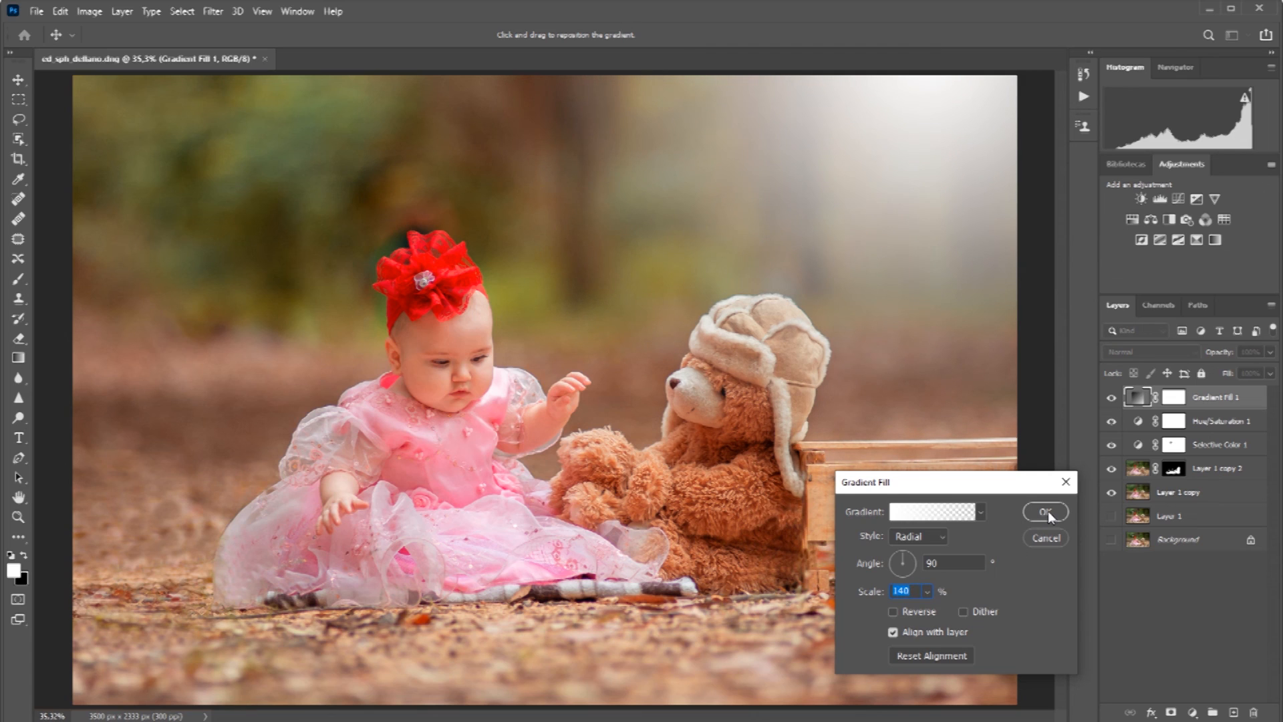
left_click_drag(931, 146, 924, 174)
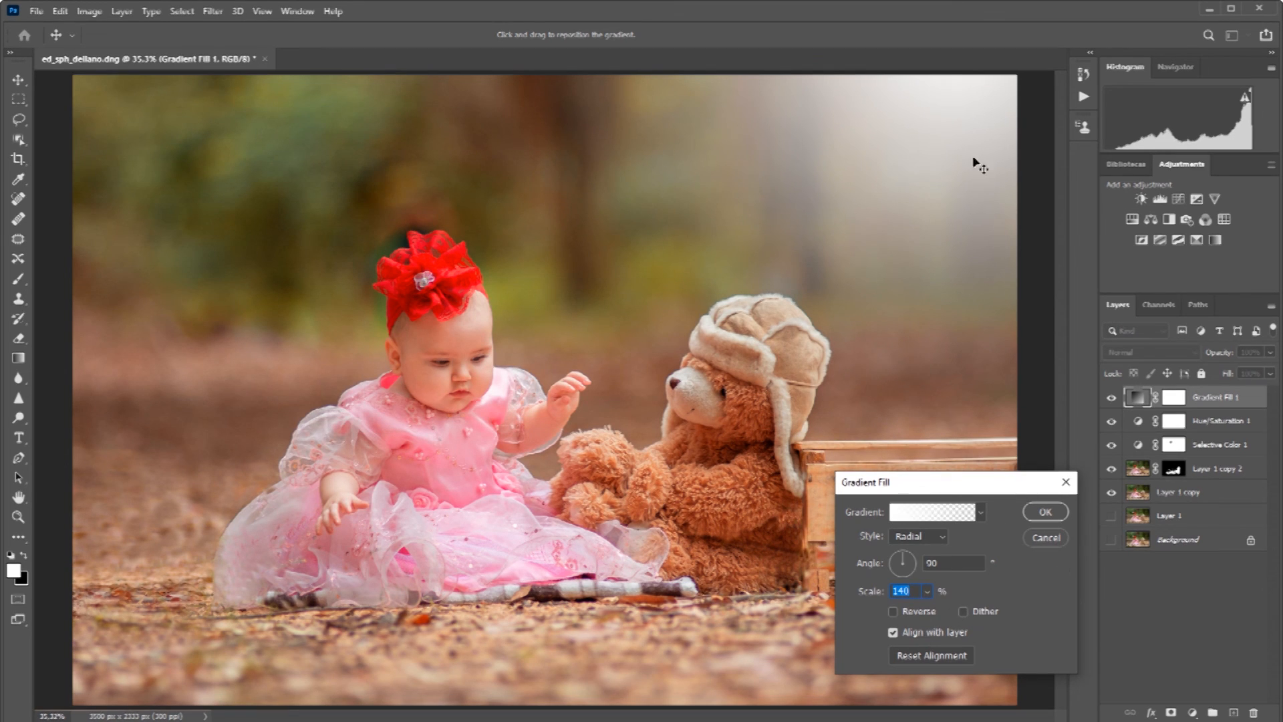
left_click_drag(943, 143, 923, 160)
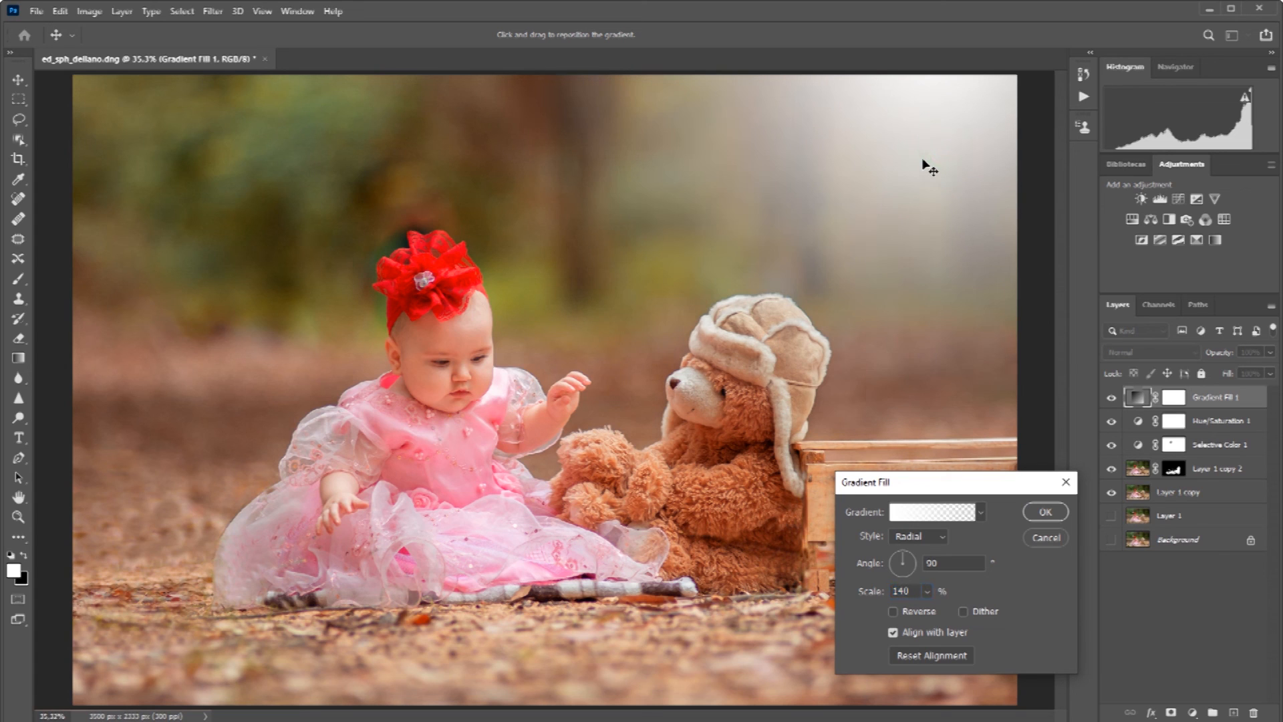
left_click(1045, 512)
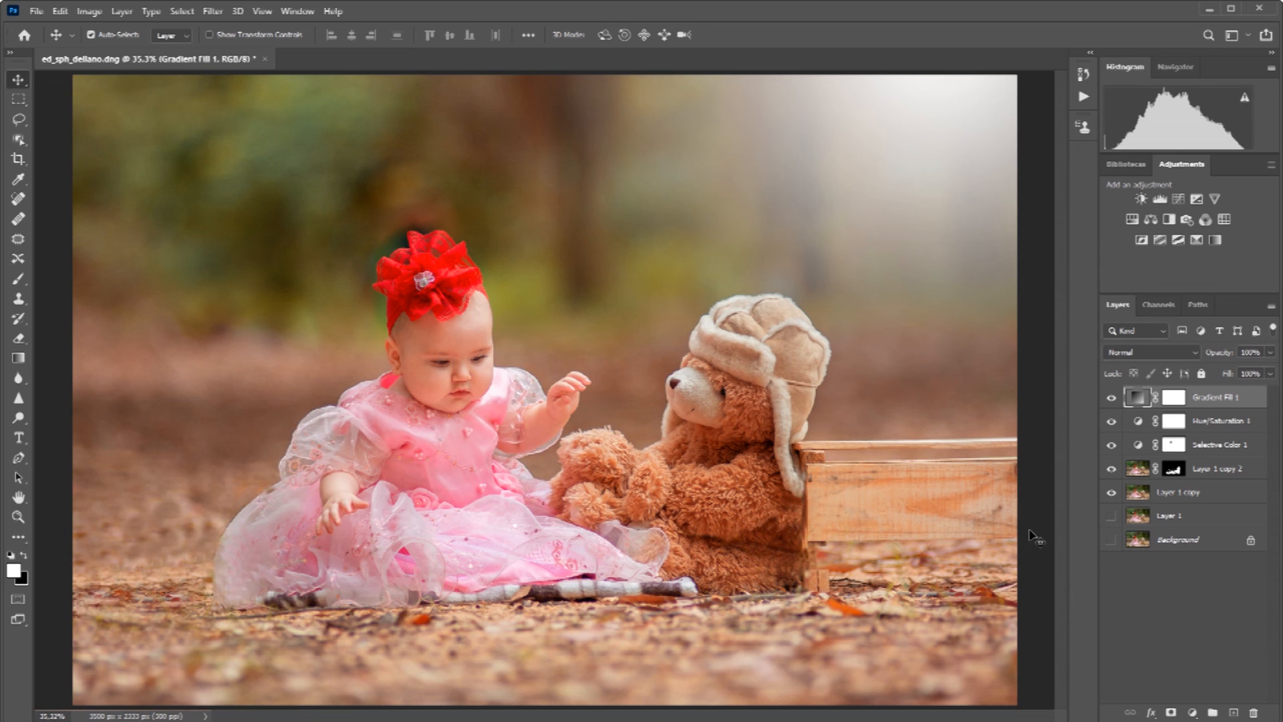
- Make Layer 1 and Background visible and group all layers from Gradient Fill 1 down to Layer 1
left_click(1111, 515)
left_click(1112, 540)
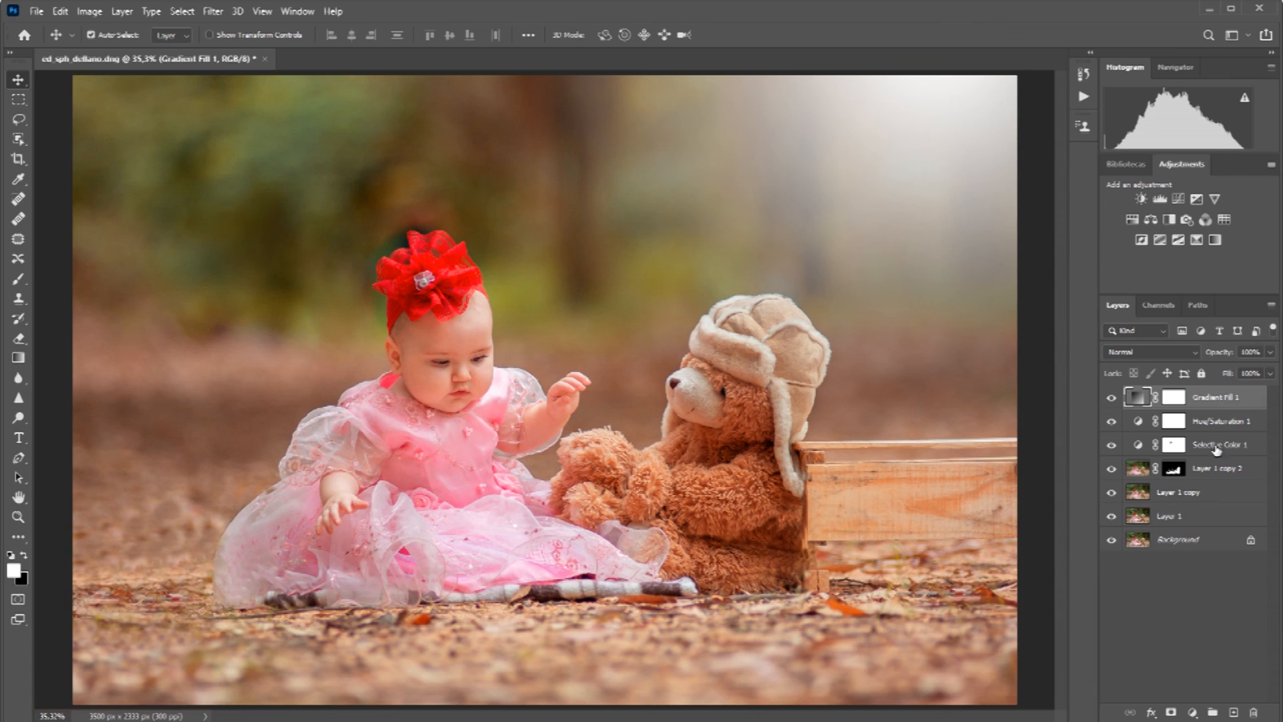
left_click(1214, 516, "shift")
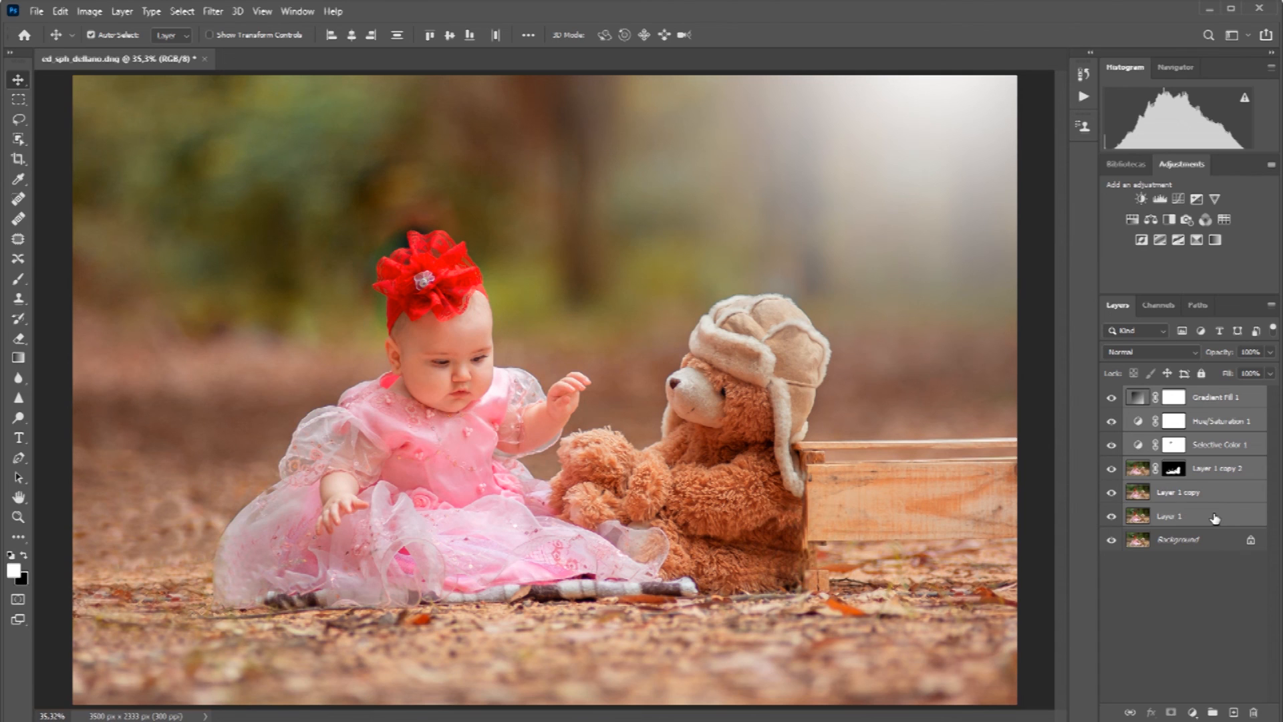
key("ctrl+g")
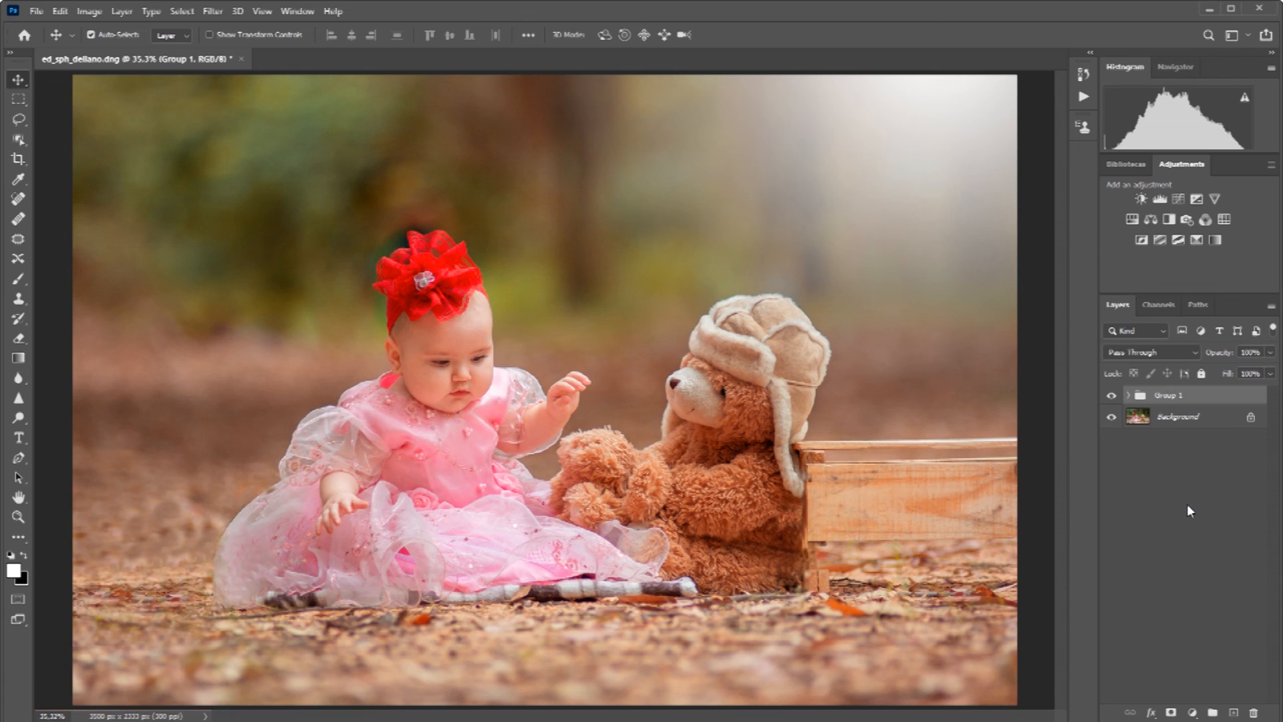
- Compare the retouched photo with the original by hiding and showing the layer group twice
left_click(1112, 395)
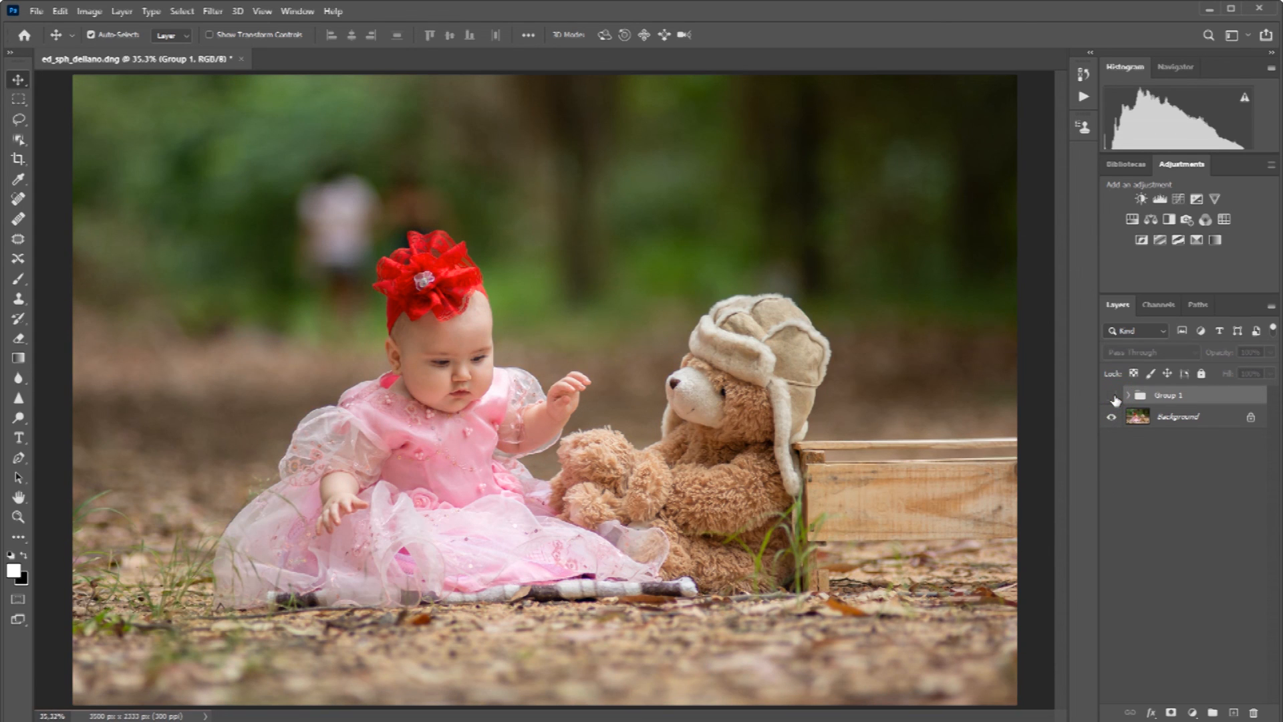
left_click(1112, 396)
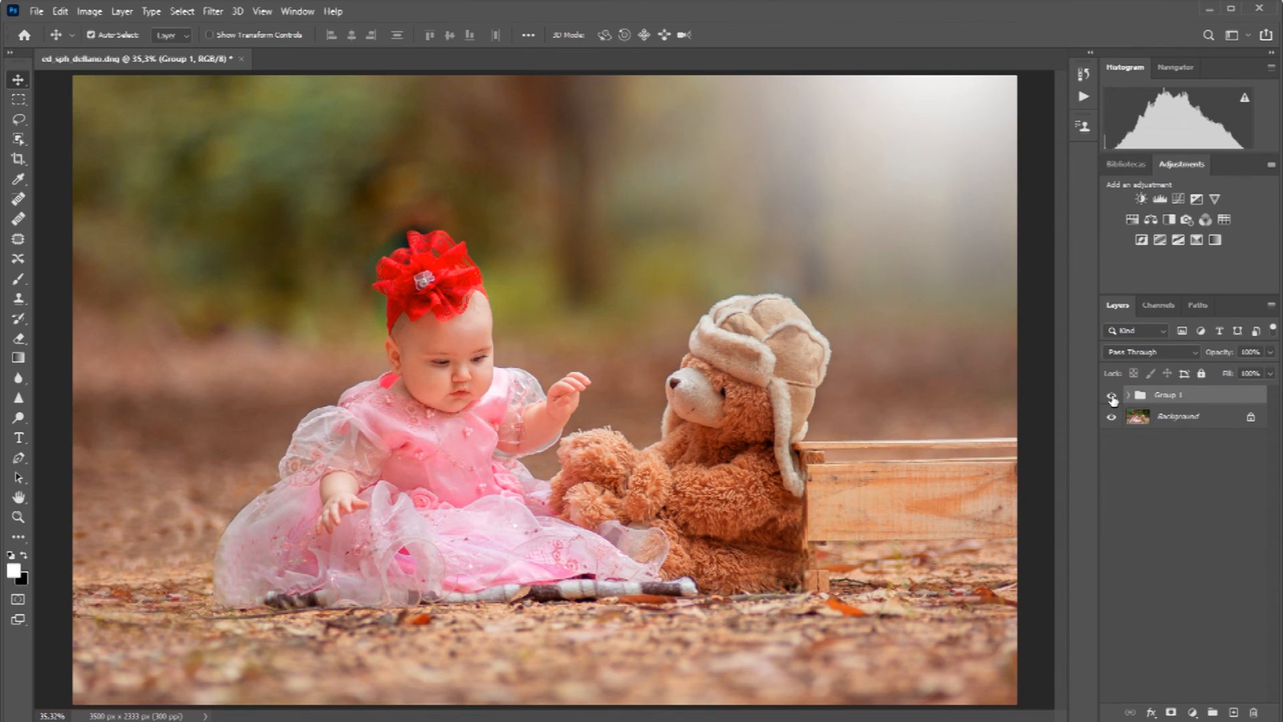
left_click(1112, 397)
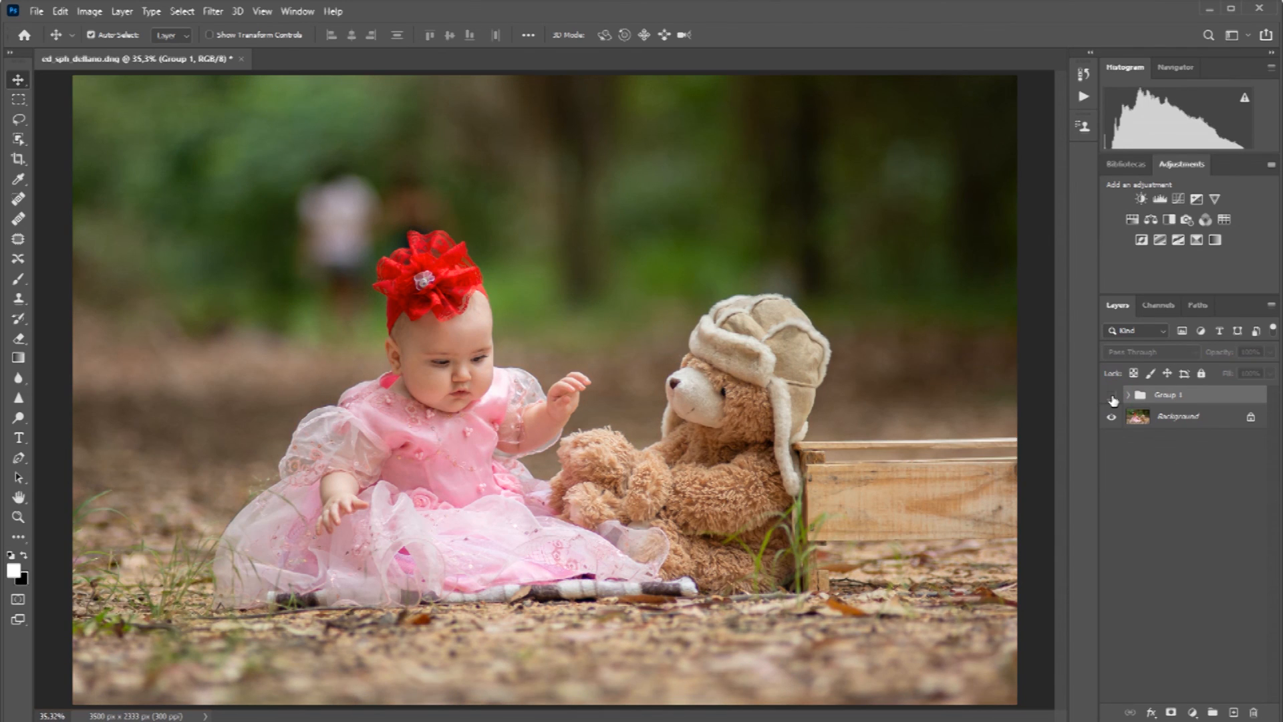
left_click(1112, 397)
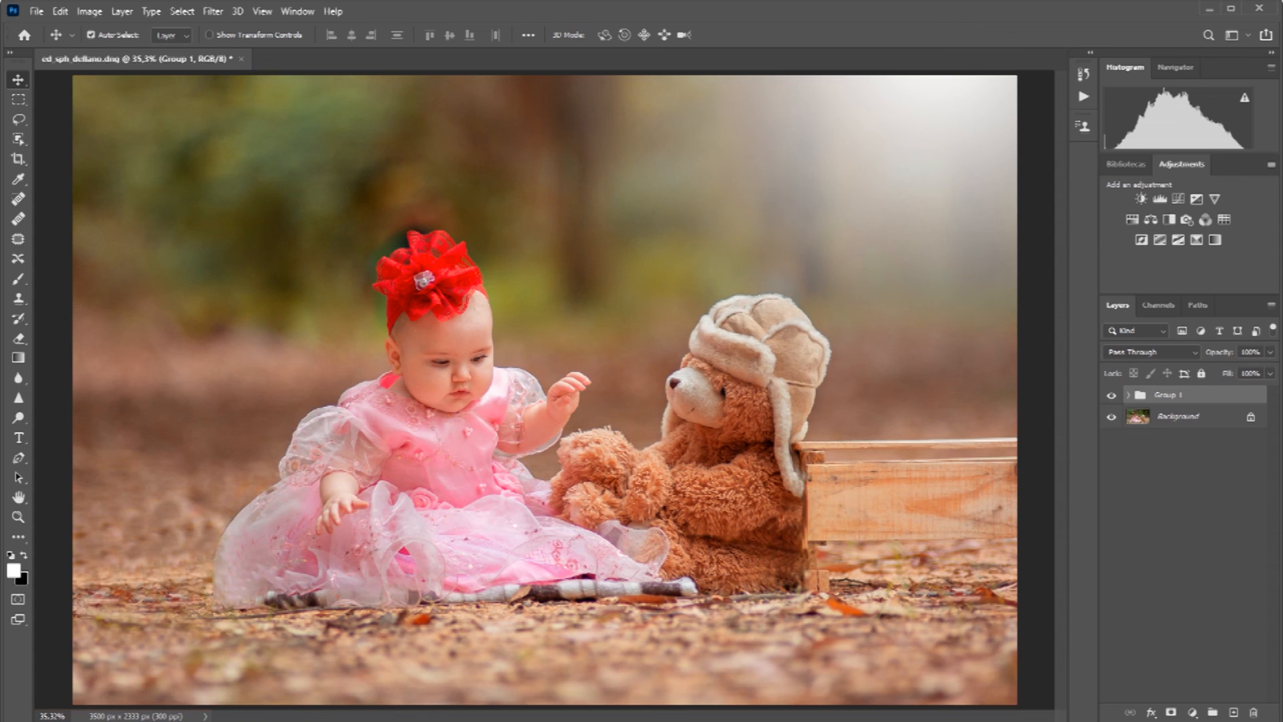